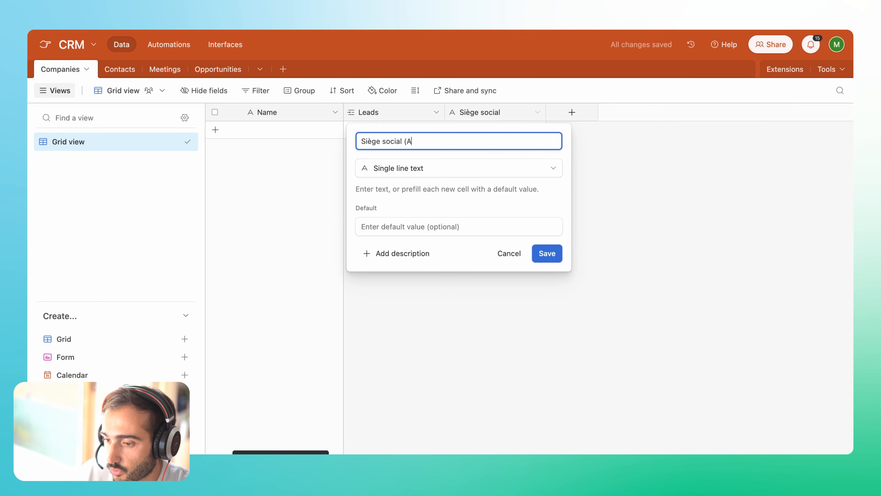
- Add two single line text fields, "TAX Number" and "Entité de facturation", to the Companies table
{"action": "type", "text": "TAX "}
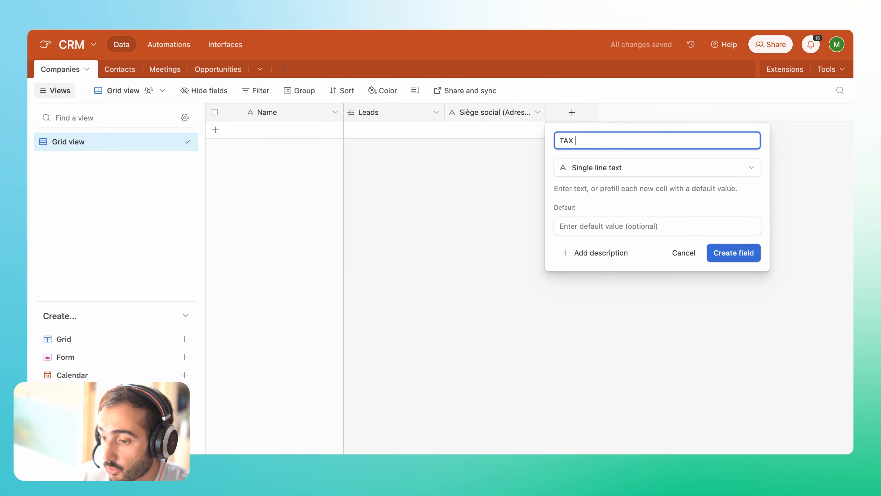
{"action": "type", "text": "Number"}
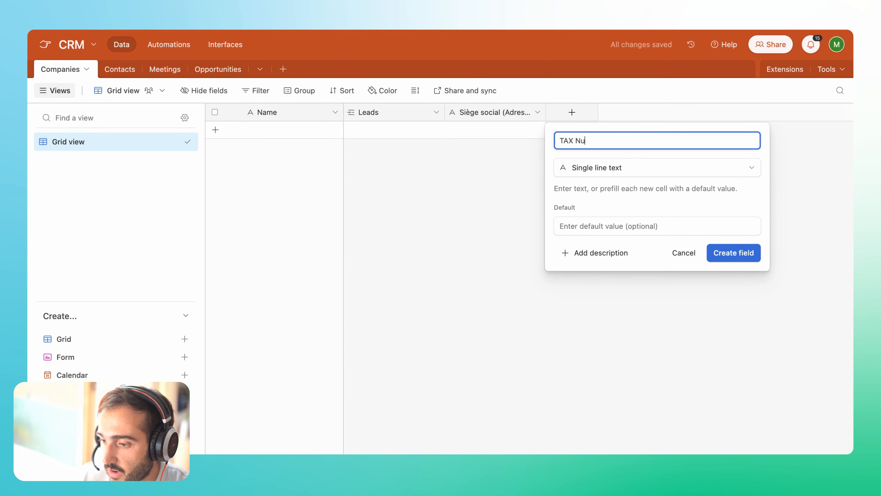
{"action": "key", "text": "Return"}
{"action": "type", "text": "Entité de facturation"}
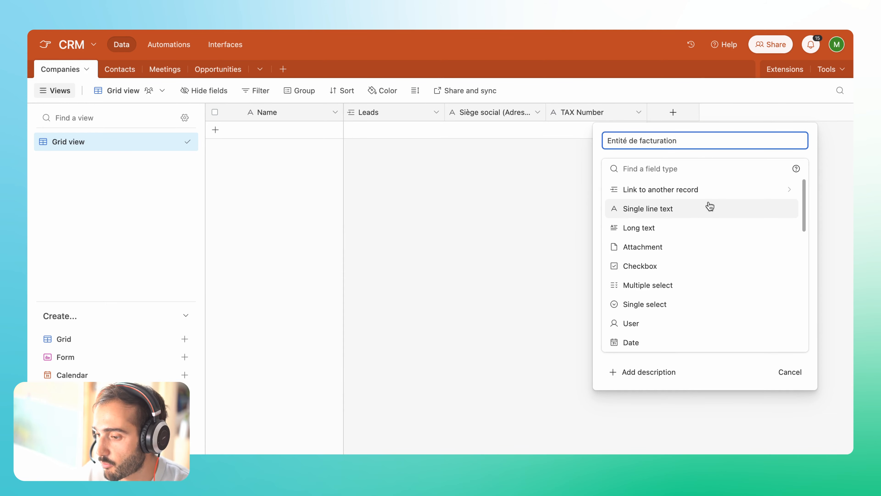
{"action": "left_click", "coordinate": [699, 208]}
{"action": "left_click", "coordinate": [792, 259]}
- Examine the fields of the Meetings table, from Meeting and Date through Notes, Contact, Owner and URL
{"action": "left_click", "coordinate": [151, 69]}
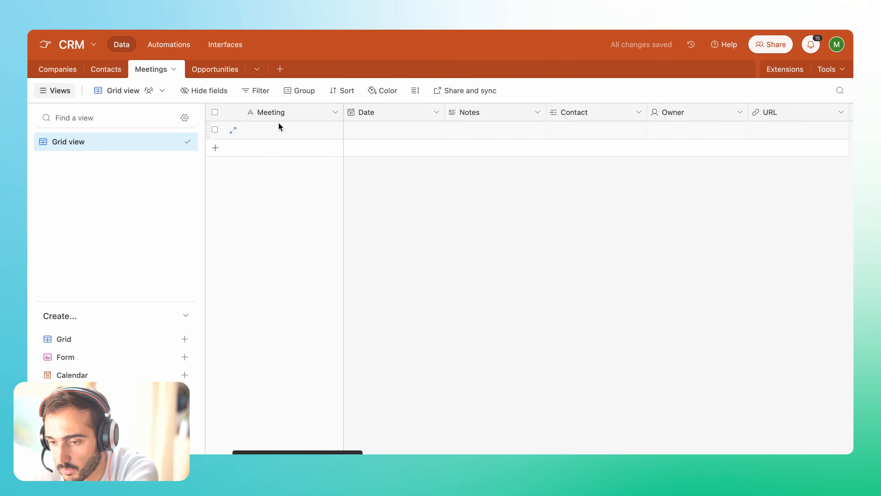
{"action": "left_click", "coordinate": [278, 124]}
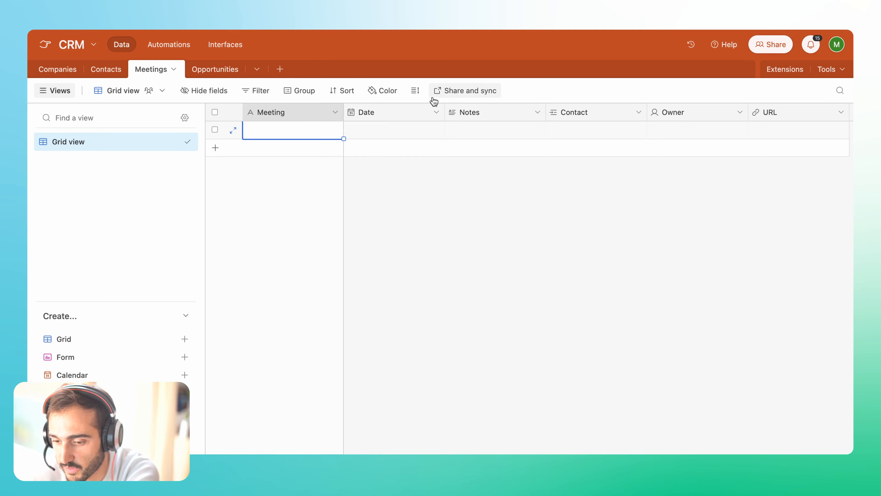
{"action": "left_click", "coordinate": [373, 117]}
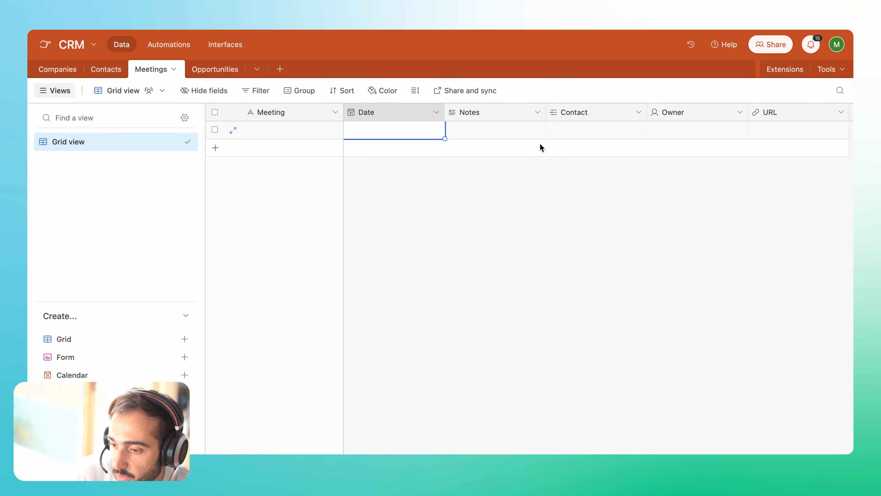
{"action": "left_click", "coordinate": [484, 115]}
{"action": "left_click", "coordinate": [600, 111]}
{"action": "left_click", "coordinate": [641, 198]}
{"action": "left_click", "coordinate": [549, 133]}
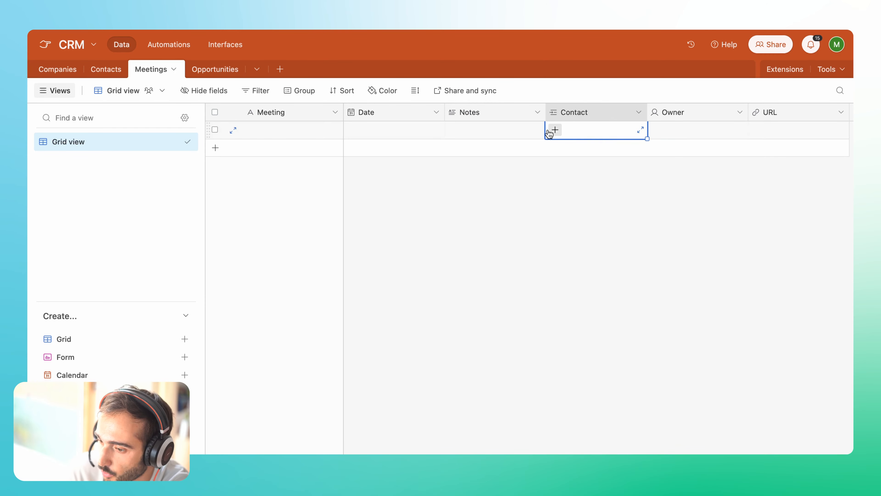
{"action": "double_click", "coordinate": [694, 131]}
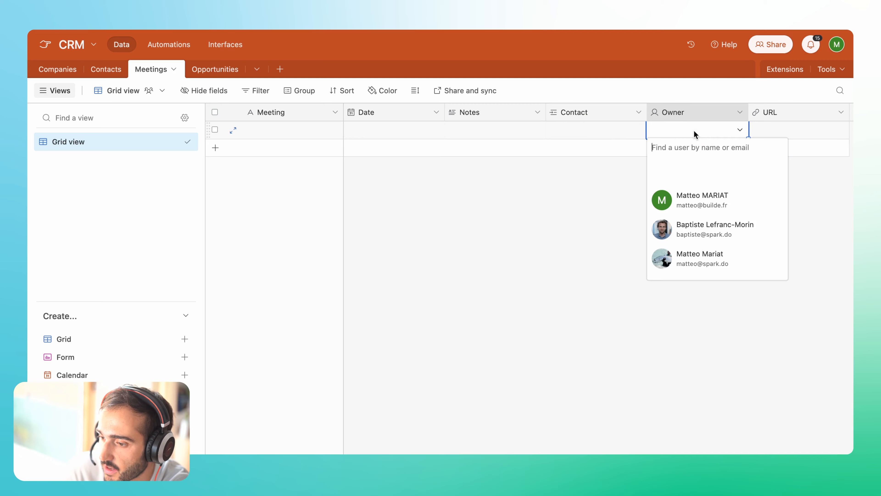
{"action": "left_click", "coordinate": [712, 114]}
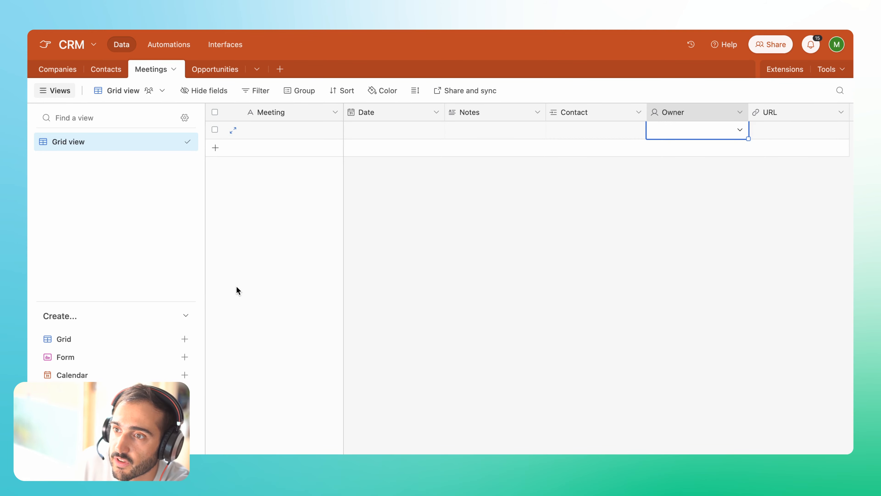
{"action": "scroll", "coordinate": [790, 135], "scroll_direction": "right", "scroll_amount": 3}
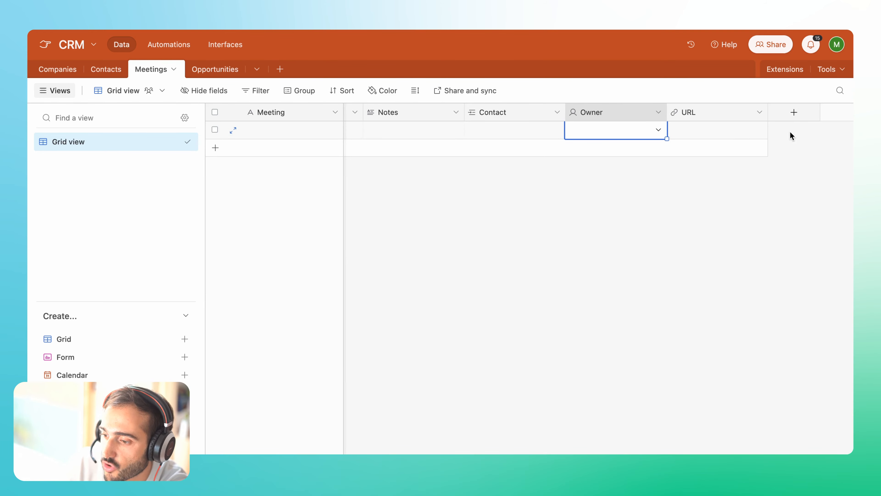
{"action": "left_click", "coordinate": [688, 130]}
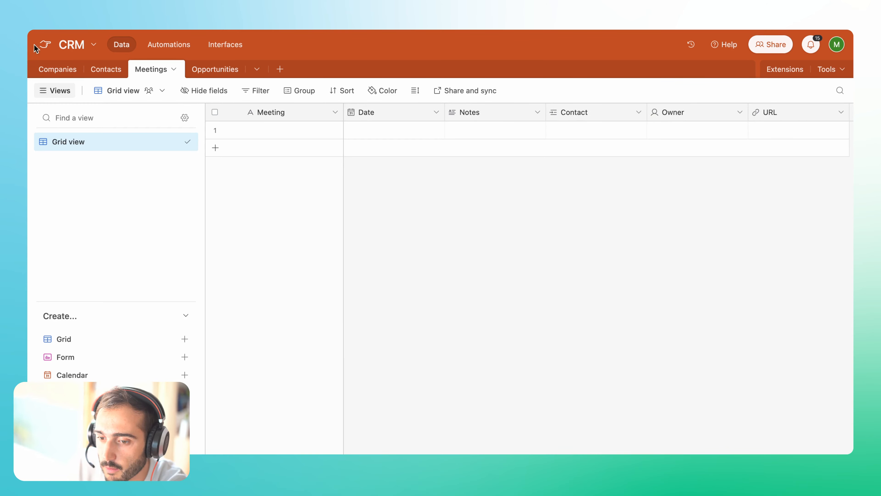
- Open the Companies table and check the settings of its Name primary field
{"action": "left_click", "coordinate": [57, 69]}
{"action": "double_click", "coordinate": [250, 112]}
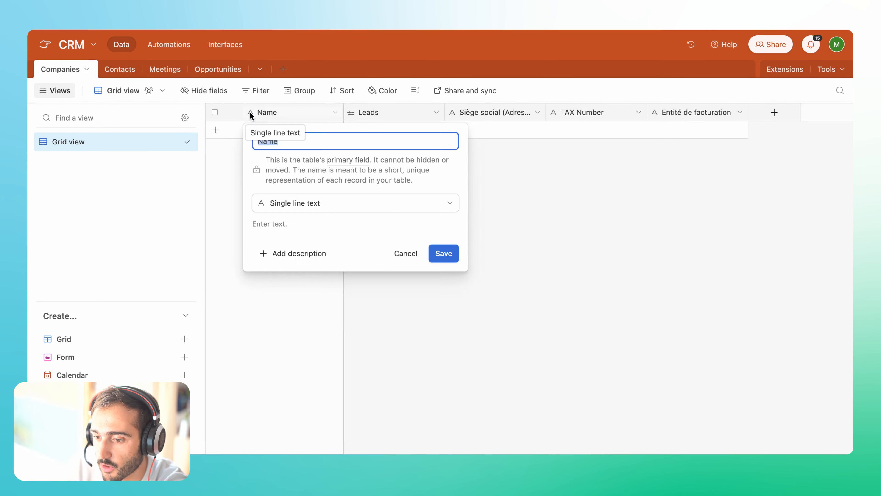
{"action": "left_click", "coordinate": [570, 234]}
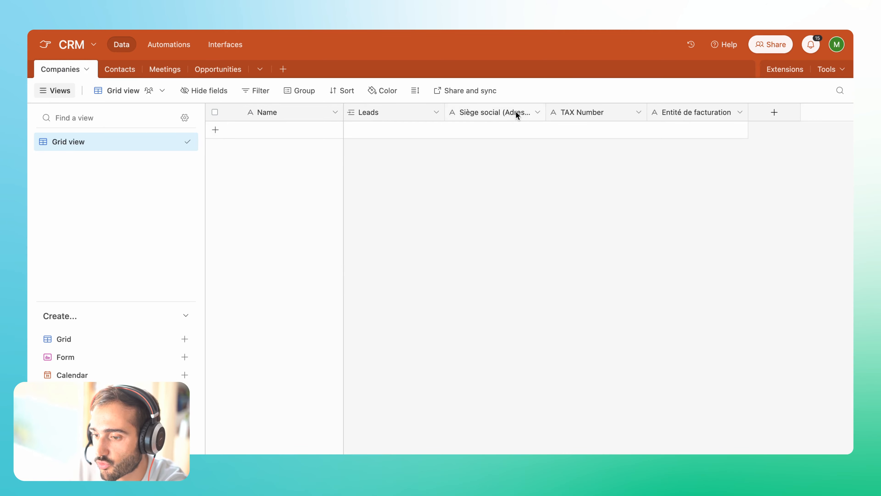
{"action": "double_click", "coordinate": [271, 111]}
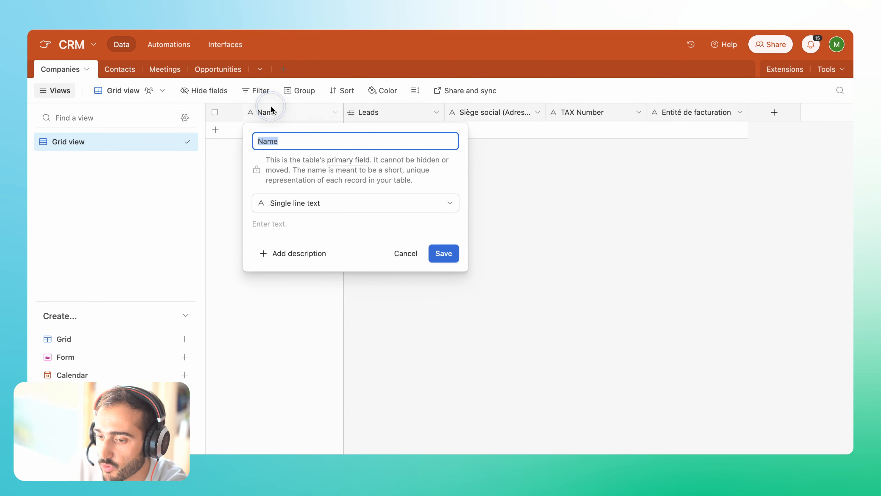
{"action": "left_click", "coordinate": [314, 203]}
{"action": "scroll", "coordinate": [323, 293], "scroll_direction": "down", "scroll_amount": 3}
{"action": "left_click", "coordinate": [331, 356]}
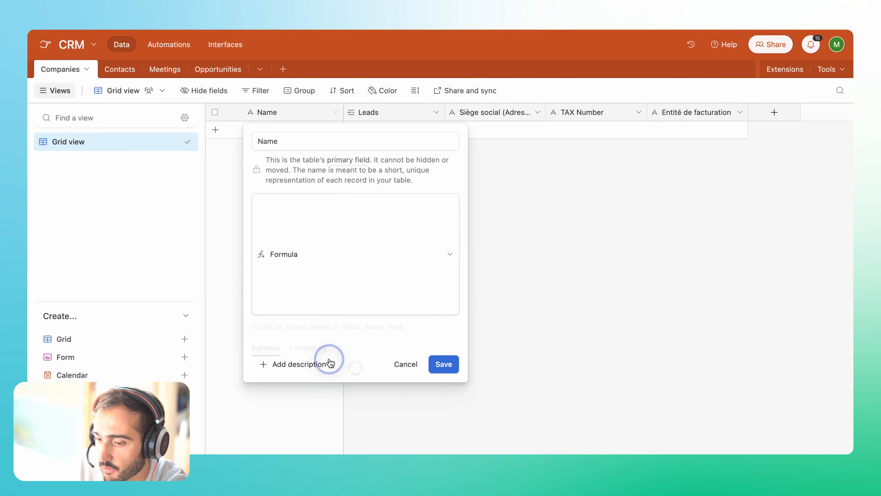
{"action": "left_click", "coordinate": [364, 301]}
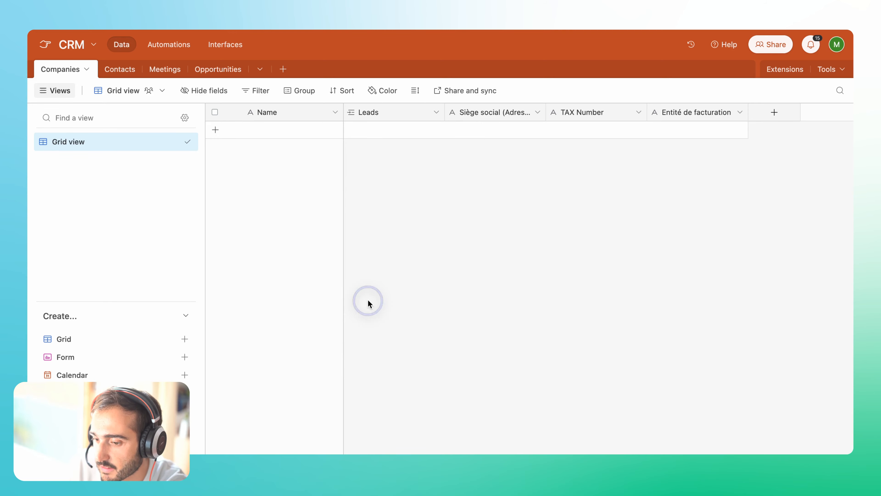
- Insert a single line text field named "Company Name" directly before the Leads field in the Companies table
{"action": "right_click", "coordinate": [395, 113]}
{"action": "left_click", "coordinate": [410, 208]}
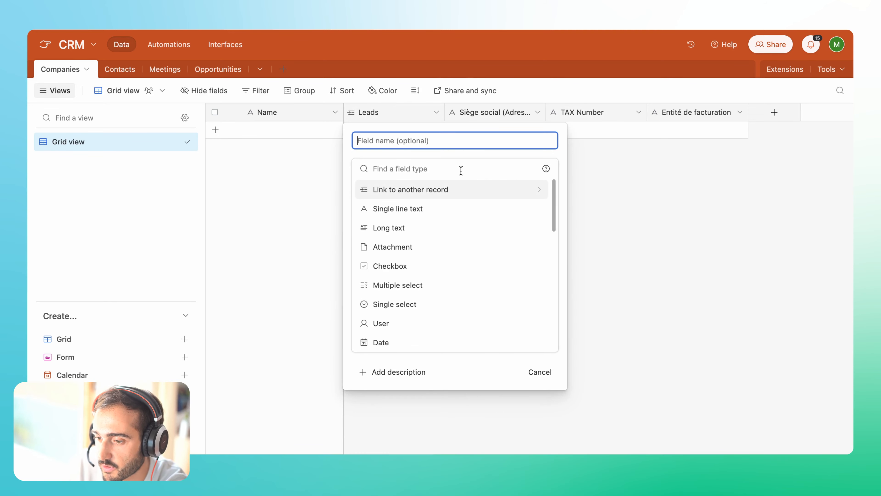
{"action": "type", "text": "Compaa"}
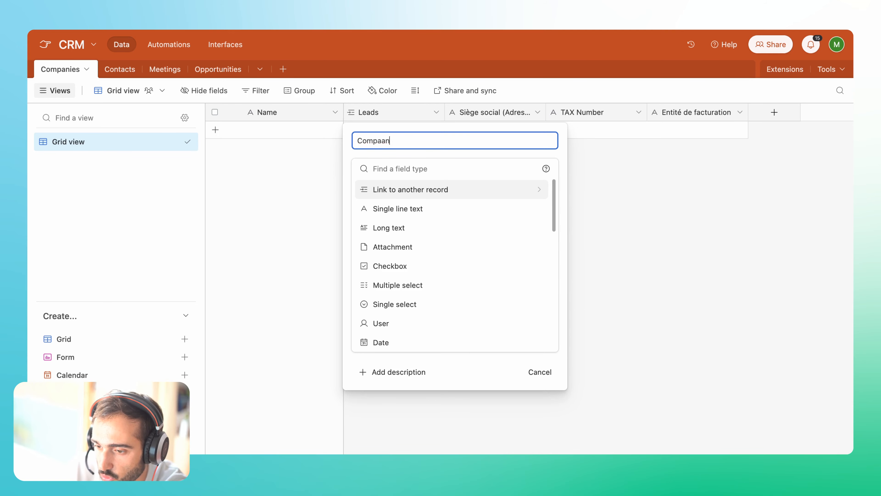
{"action": "key", "text": "BackSpace"}
{"action": "type", "text": "n"}
- Rename the Name primary field to "Company" and turn it into a formula that returns {Company Name}
{"action": "double_click", "coordinate": [272, 112]}
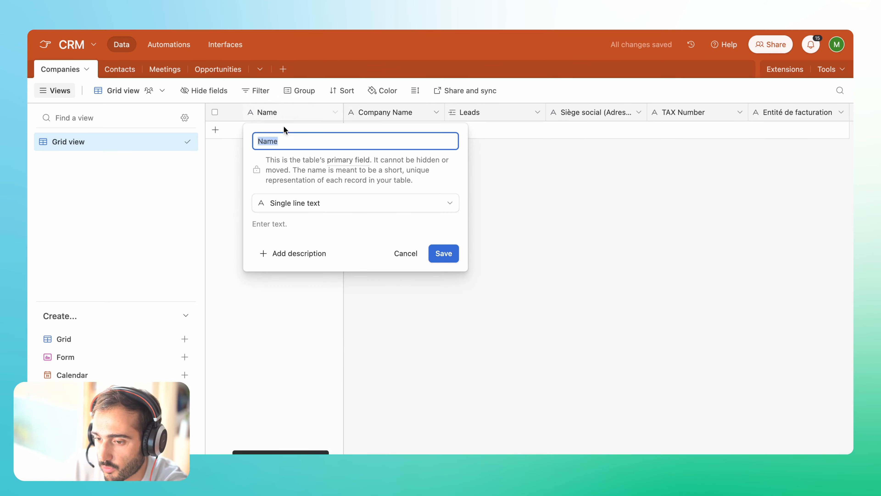
{"action": "type", "text": "Company"}
{"action": "left_click", "coordinate": [316, 205]}
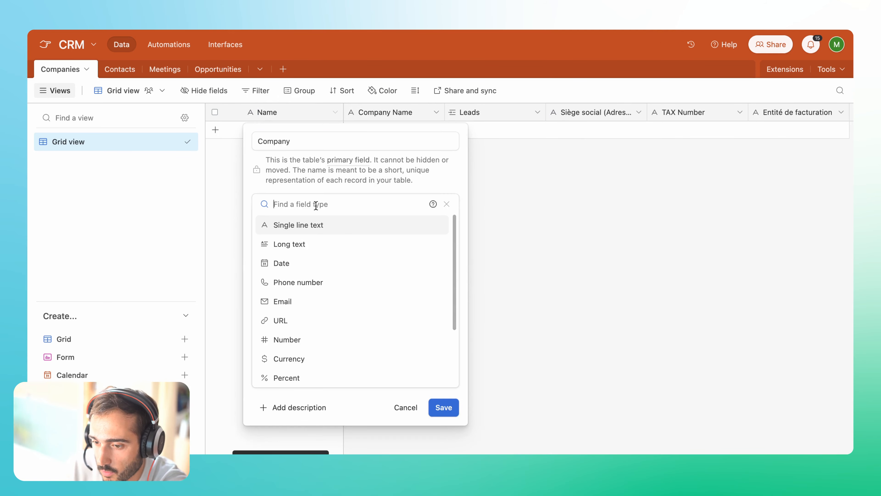
{"action": "type", "text": "f"}
{"action": "left_click", "coordinate": [315, 227]}
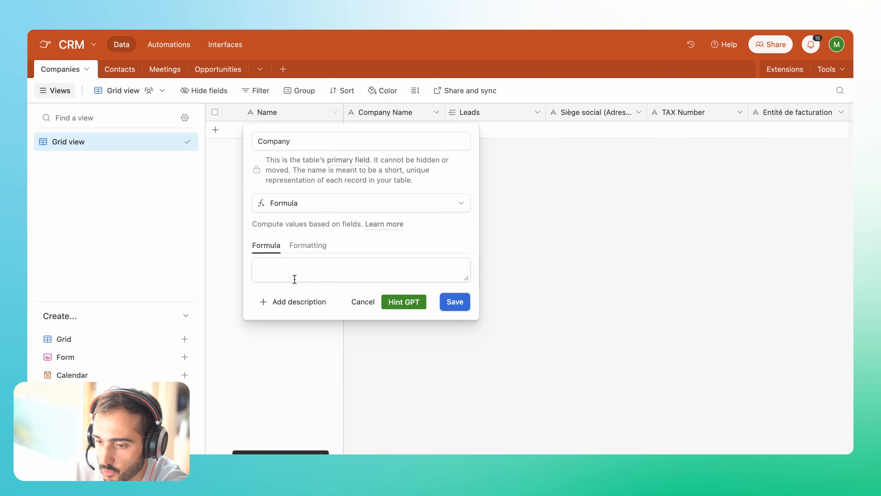
{"action": "left_click", "coordinate": [292, 271]}
{"action": "type", "text": "=Compan"}
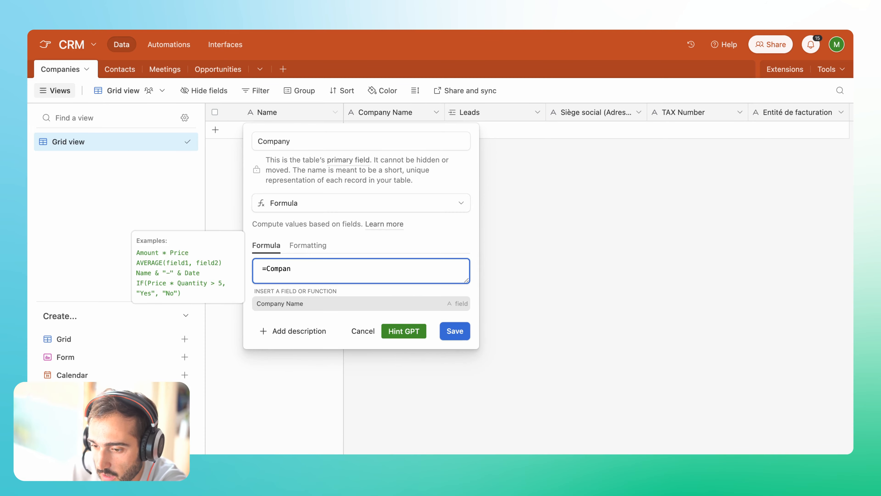
{"action": "left_click", "coordinate": [455, 331]}
{"action": "left_click", "coordinate": [525, 339]}
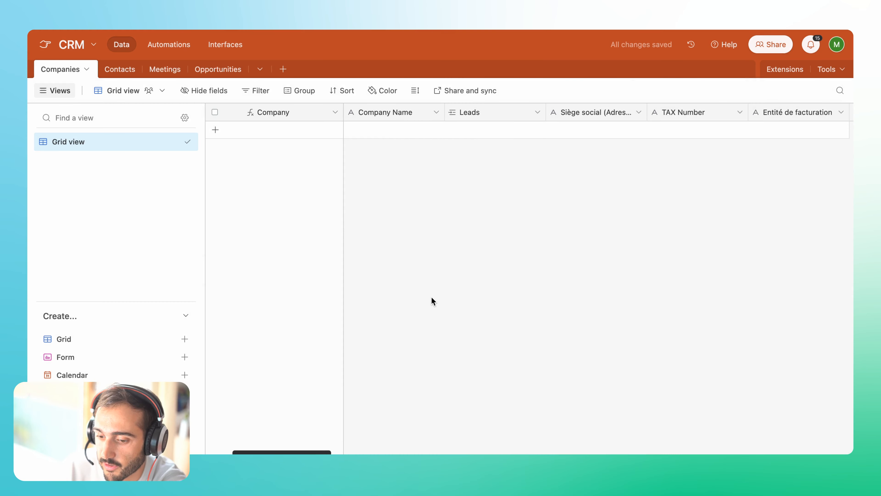
{"action": "scroll", "coordinate": [601, 136], "scroll_direction": "right", "scroll_amount": 3}
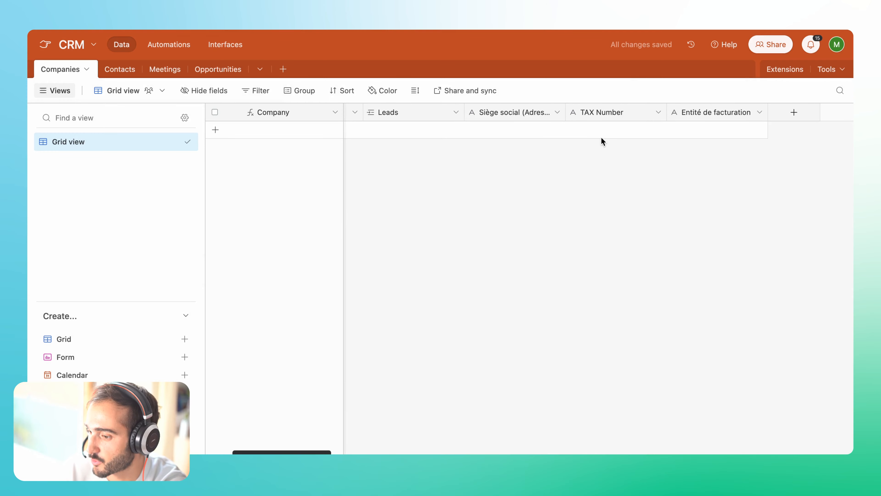
{"action": "scroll", "coordinate": [600, 136], "scroll_direction": "left", "scroll_amount": 1}
{"action": "scroll", "coordinate": [601, 136], "scroll_direction": "right", "scroll_amount": 1}
{"action": "scroll", "coordinate": [601, 136], "scroll_direction": "left", "scroll_amount": 2}
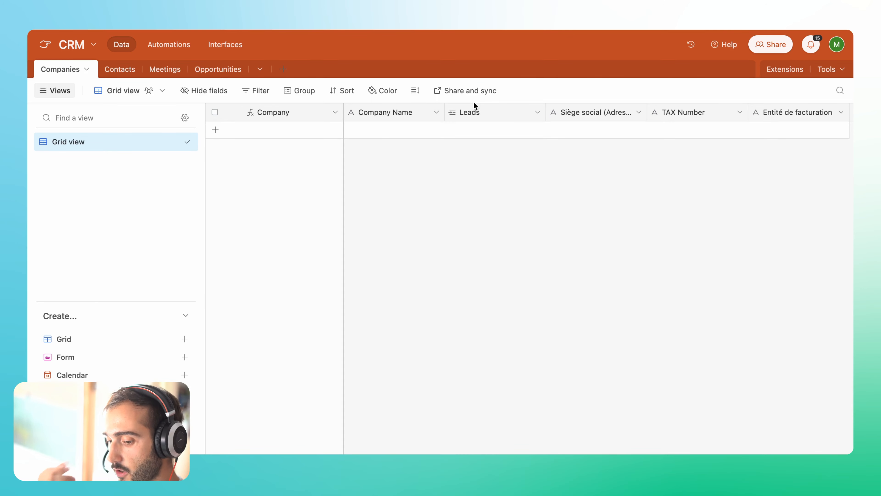
- Add a record to the Companies table with "Google" as its Company Name
{"action": "left_click", "coordinate": [252, 130]}
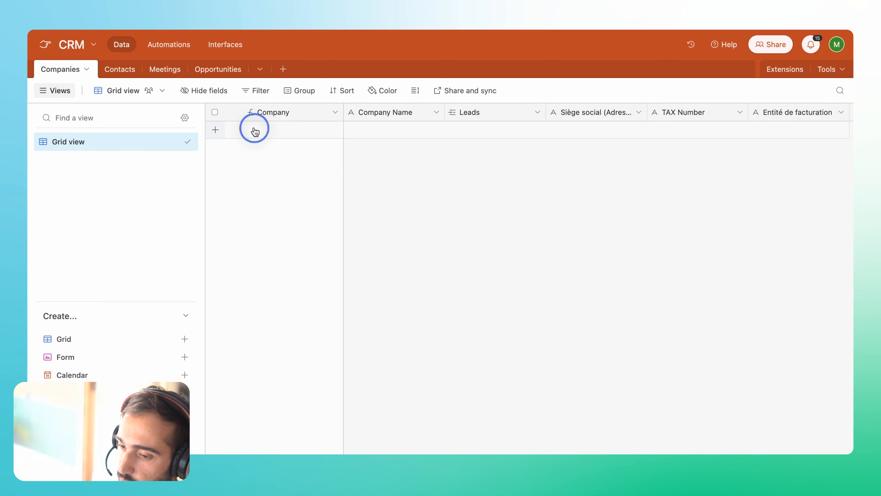
{"action": "left_click", "coordinate": [378, 128]}
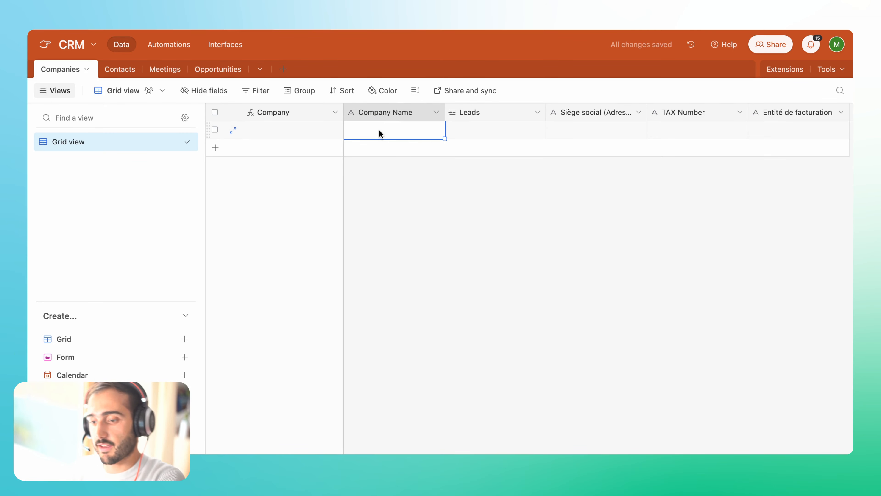
{"action": "type", "text": "Google"}
{"action": "left_click", "coordinate": [511, 249]}
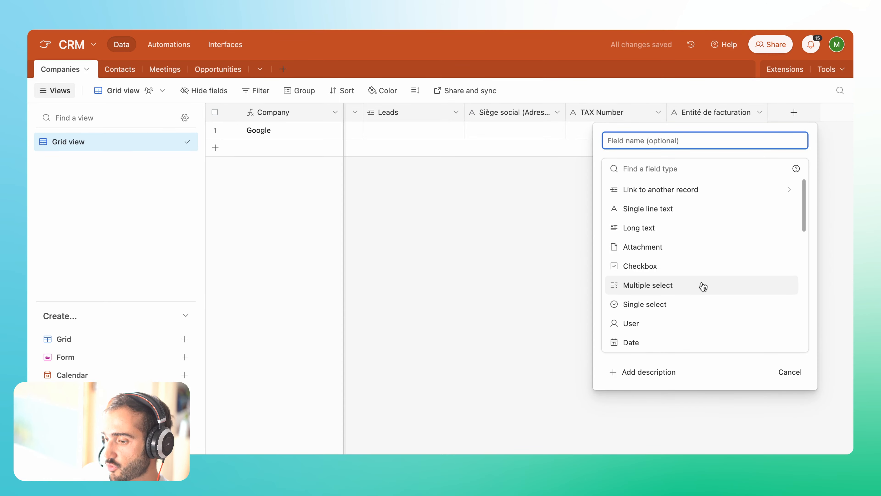
- Create a single select field named "Priority" with the options low, middle and high
{"action": "left_click", "coordinate": [667, 306]}
{"action": "left_click", "coordinate": [642, 270]}
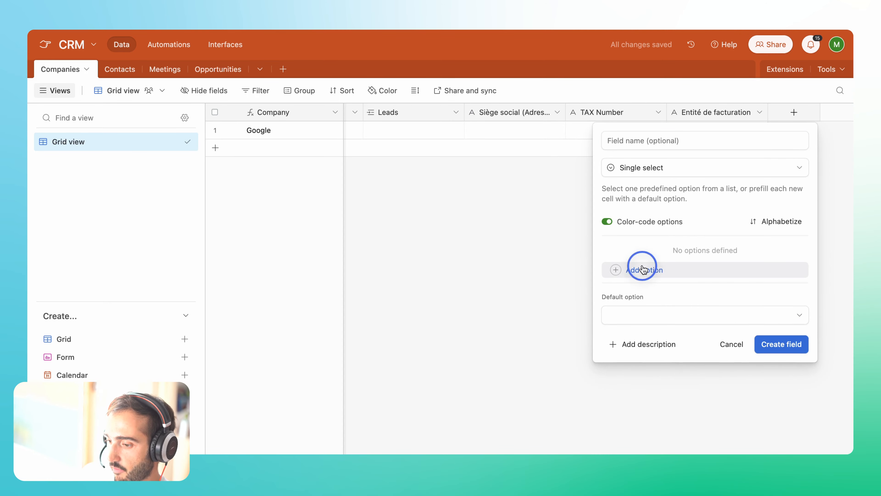
{"action": "key", "text": "Return"}
{"action": "key", "text": "Return"}
{"action": "left_click", "coordinate": [639, 249]}
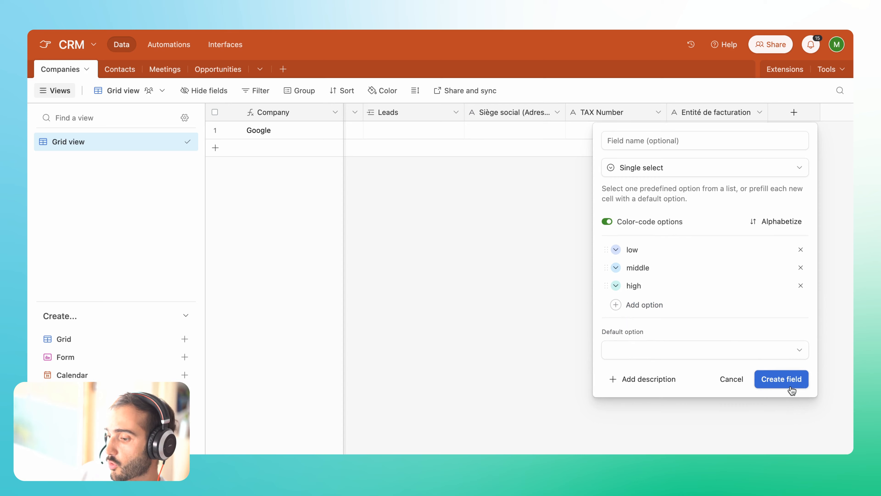
{"action": "left_click", "coordinate": [641, 143]}
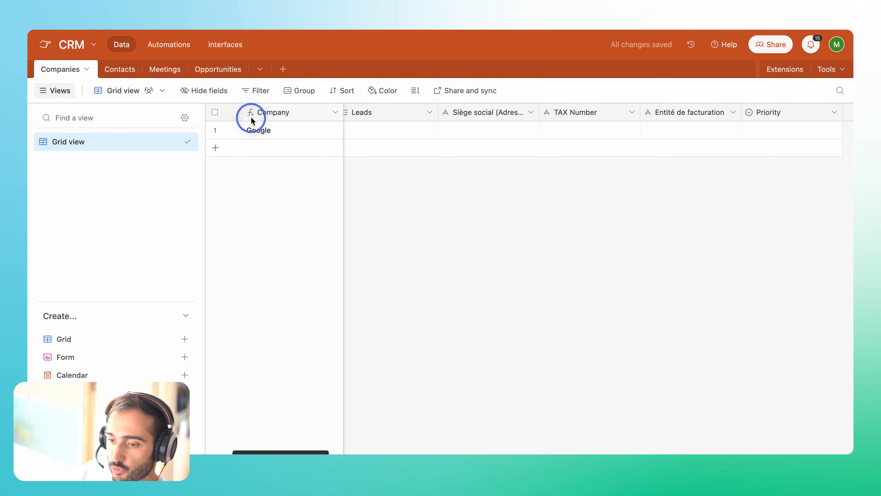
- Extend the Company formula to append " - " and the Priority value, and set the Google record's Priority to middle
{"action": "double_click", "coordinate": [251, 116]}
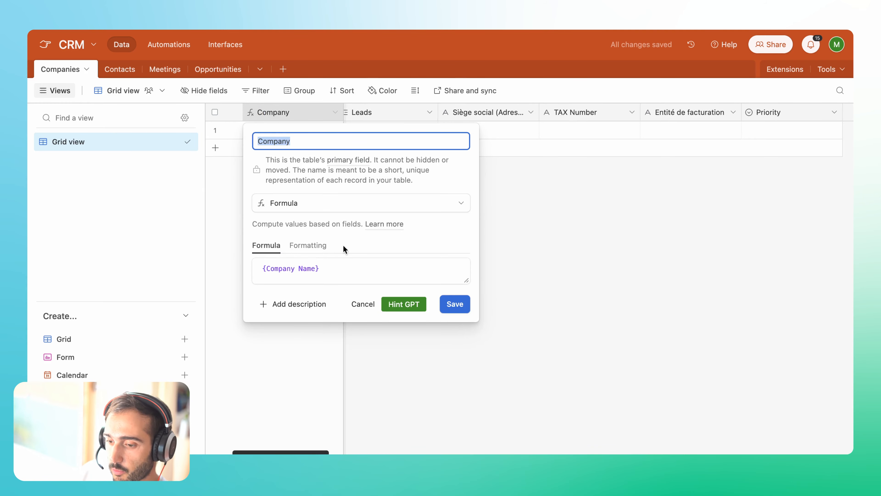
{"action": "left_click", "coordinate": [324, 269]}
{"action": "type", "text": "&\" "}
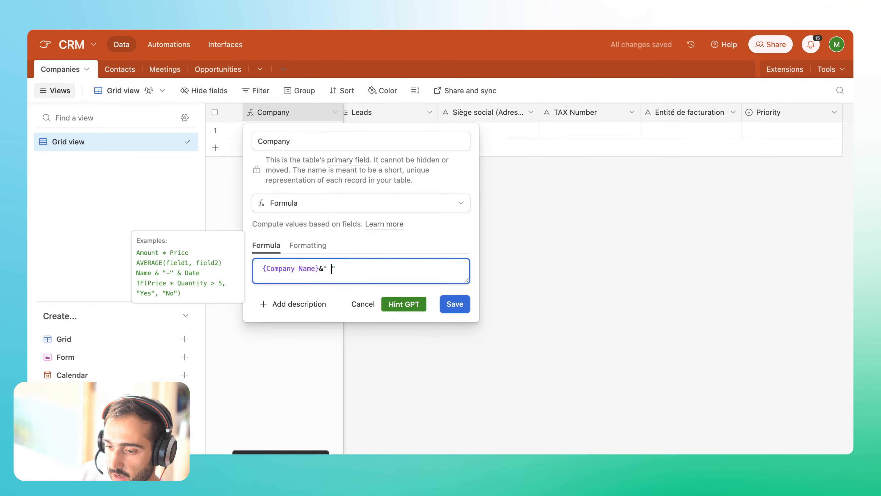
{"action": "type", "text": "-"}
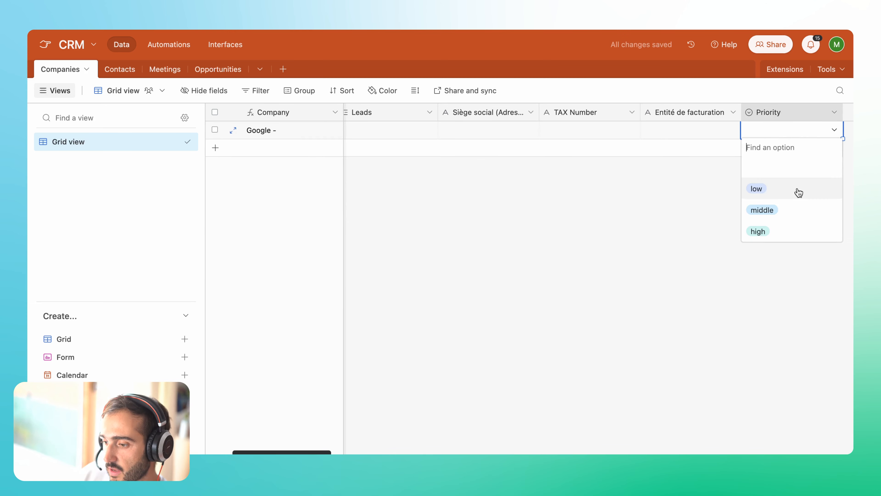
{"action": "left_click", "coordinate": [789, 208]}
{"action": "left_click", "coordinate": [762, 213]}
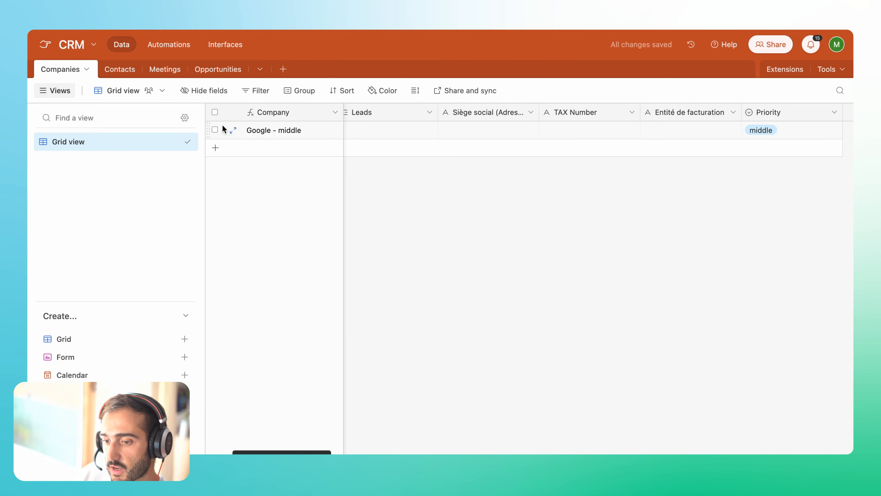
{"action": "left_click", "coordinate": [268, 111]}
{"action": "left_click", "coordinate": [440, 231]}
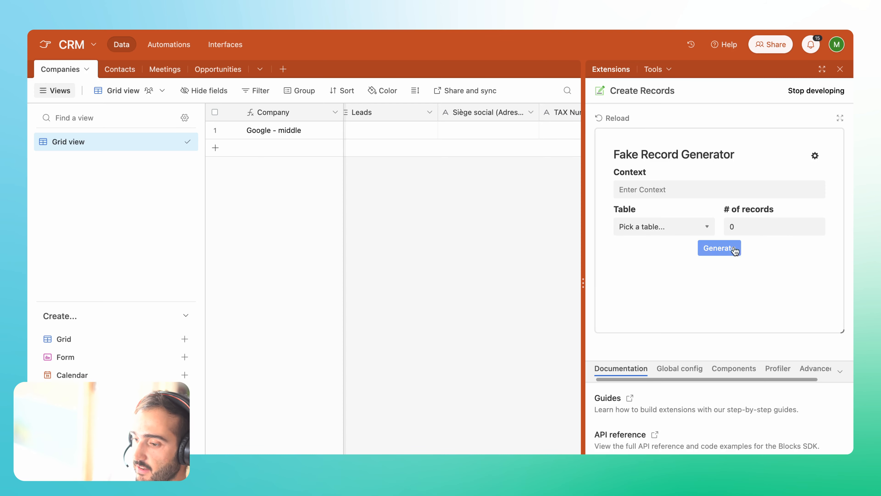
- Generate 10 fake records for the Companies table with the context "A CRM for fortune 500 companies but in french"
{"action": "left_click", "coordinate": [751, 225]}
{"action": "type", "text": "6"}
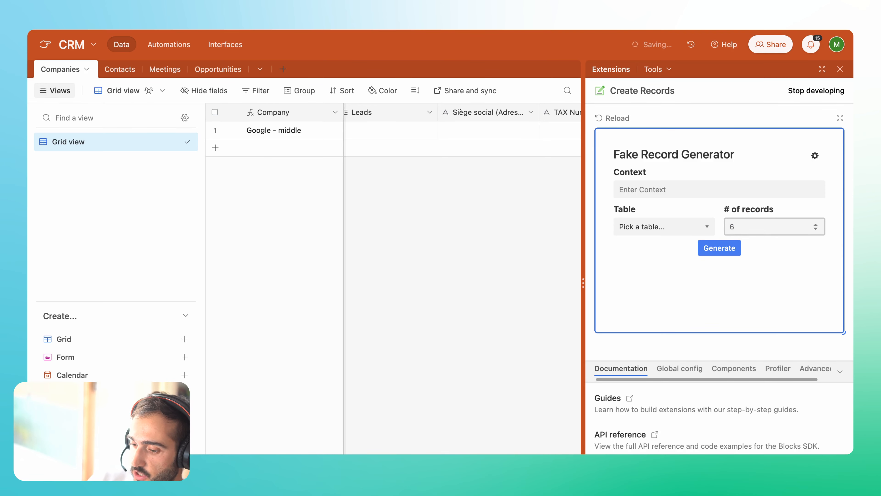
{"action": "type", "text": "10"}
{"action": "left_click", "coordinate": [659, 227]}
{"action": "left_click", "coordinate": [646, 243]}
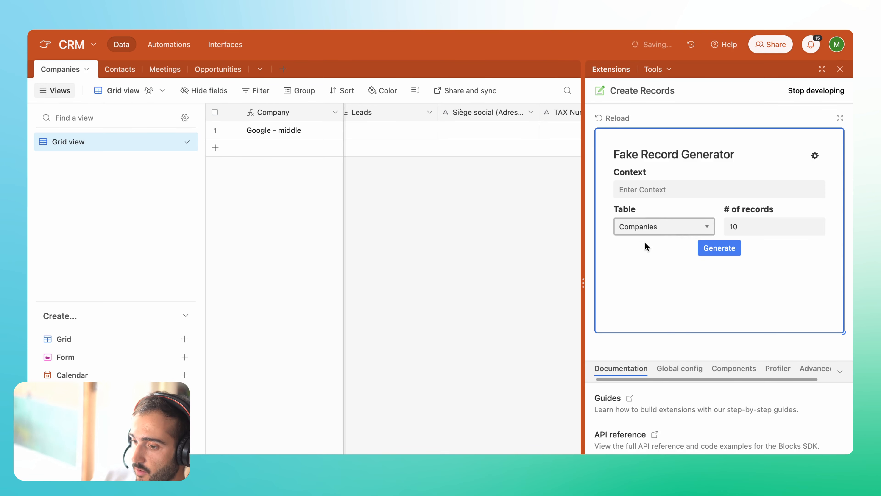
{"action": "left_click", "coordinate": [659, 188]}
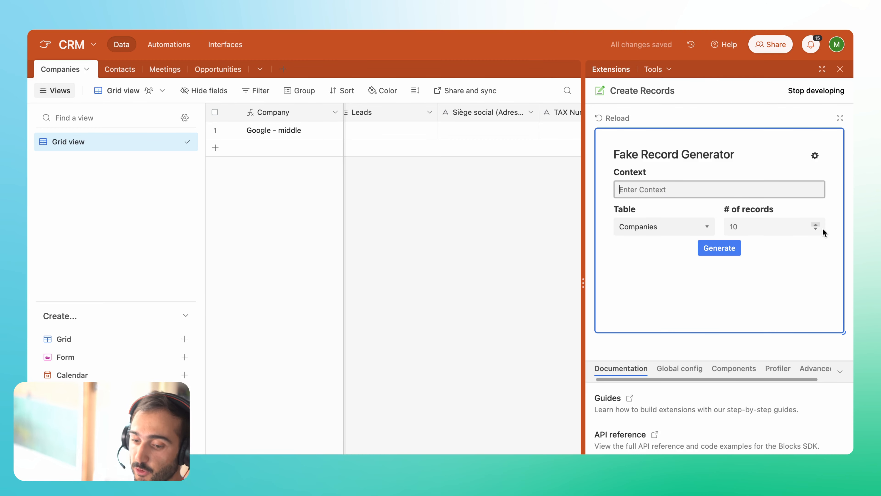
{"action": "type", "text": "A CRM for fortune 500 companies but in french"}
{"action": "left_click", "coordinate": [725, 248]}
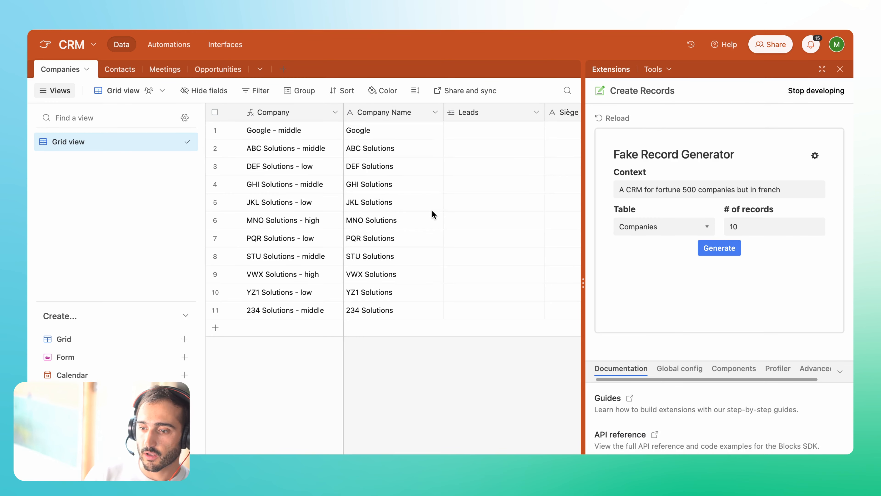
- Look over the generated company records across all fields of the Companies table
{"action": "scroll", "coordinate": [433, 214], "scroll_direction": "right", "scroll_amount": 1}
{"action": "left_click", "coordinate": [91, 68]}
{"action": "left_click", "coordinate": [105, 69]}
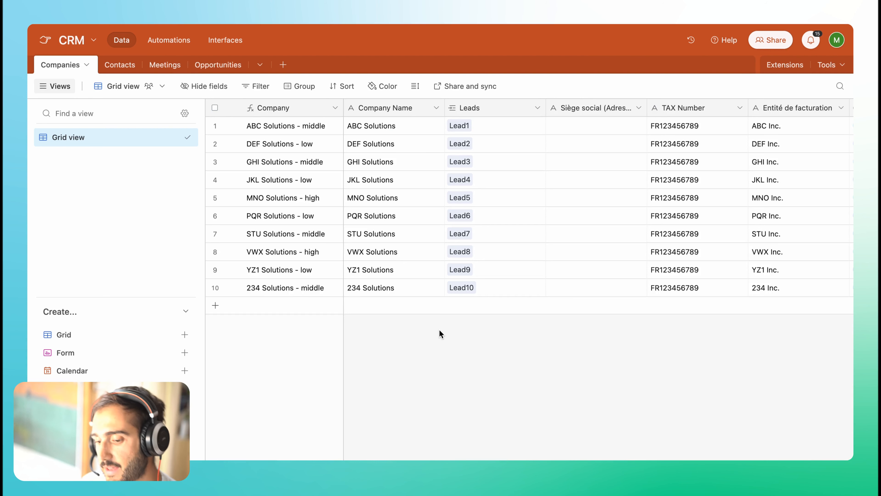
{"action": "scroll", "coordinate": [496, 149], "scroll_direction": "right", "scroll_amount": 5}
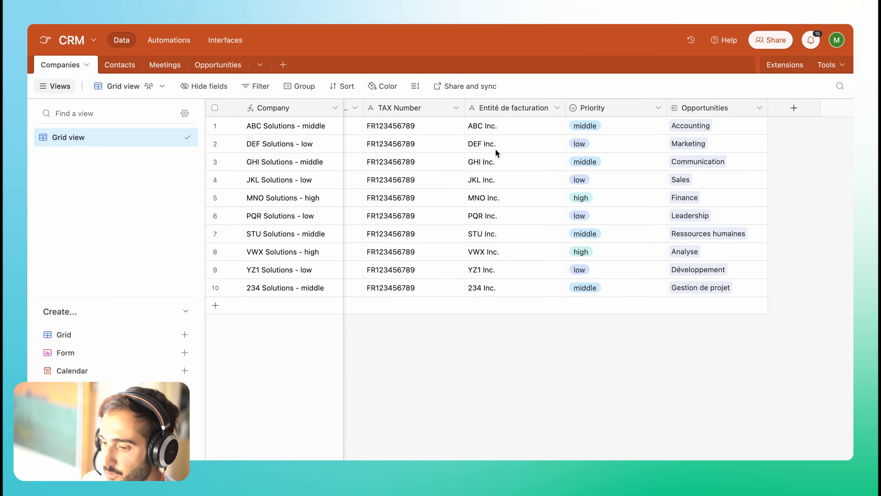
- In the Opportunities table, move the Opportunité values into a new Name field and rename the Opport Name field to "Detail"
{"action": "left_click", "coordinate": [228, 66]}
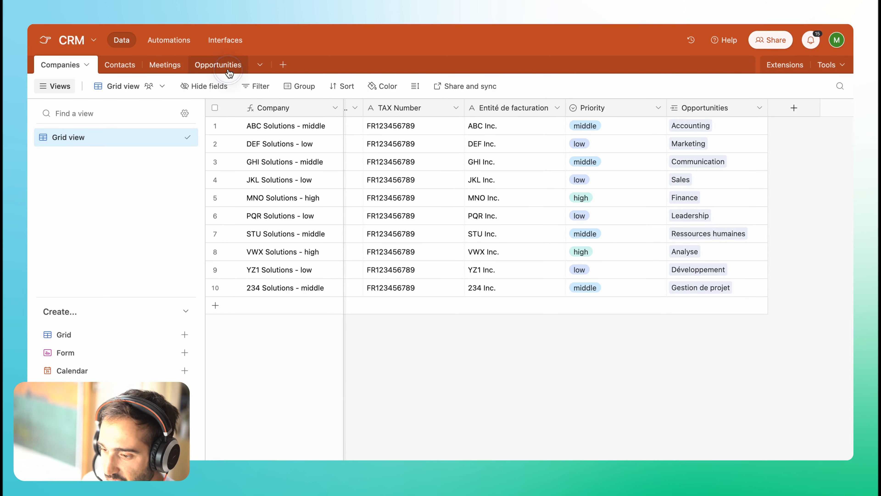
{"action": "scroll", "coordinate": [392, 219], "scroll_direction": "left", "scroll_amount": 10}
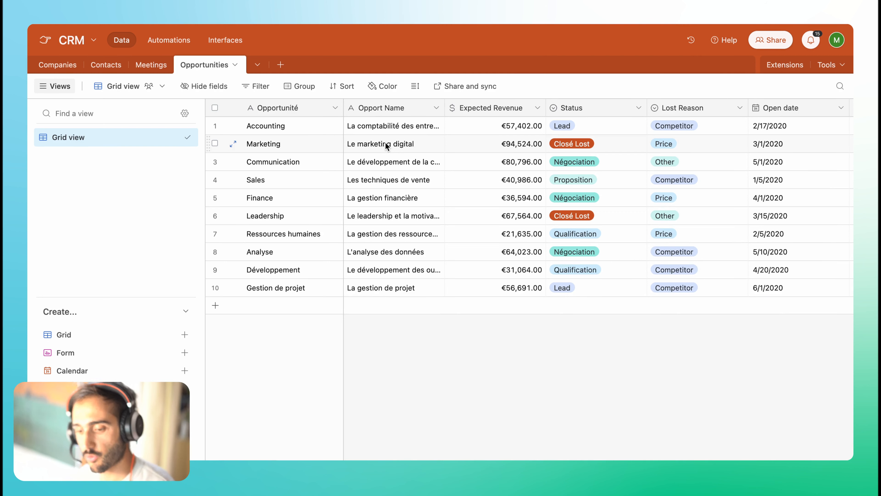
{"action": "left_click", "coordinate": [403, 108]}
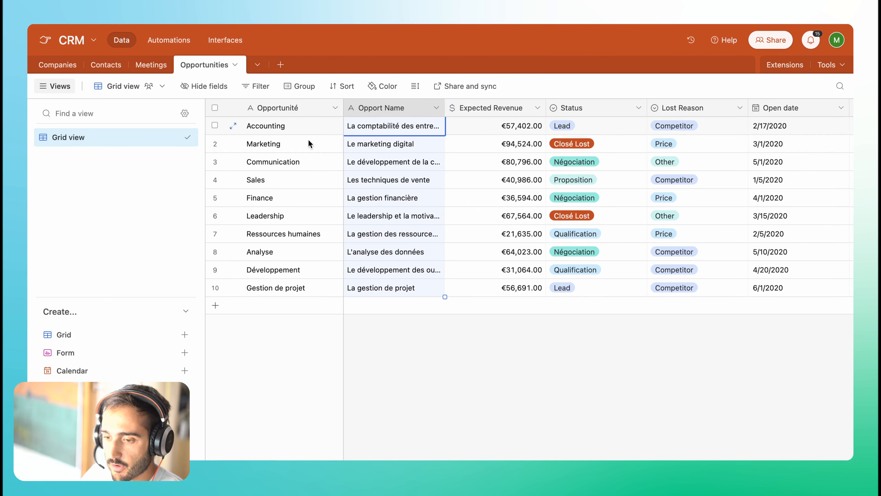
{"action": "left_click_drag", "start_coordinate": [309, 132], "coordinate": [320, 291]}
{"action": "key", "text": "ctrl+c"}
{"action": "left_click", "coordinate": [418, 126]}
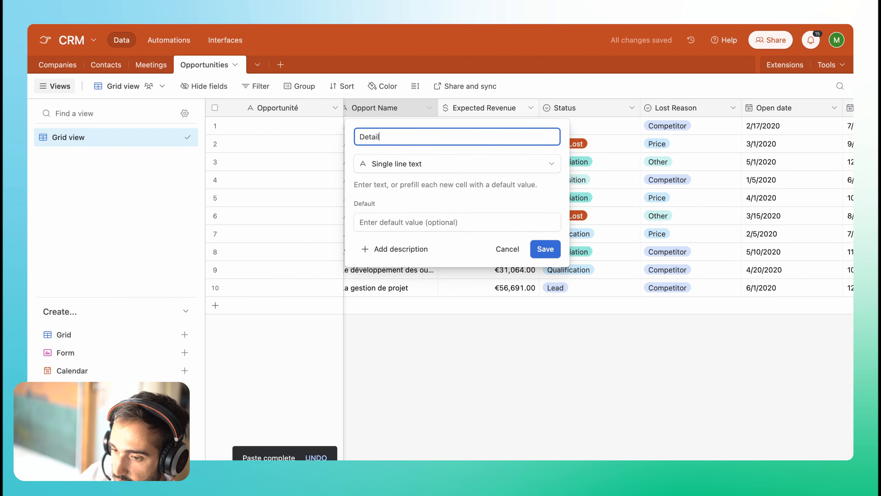
{"action": "key", "text": "Return"}
- Turn the Opportunité primary field into a formula that joins Name, " - " and Status
{"action": "left_click", "coordinate": [274, 108]}
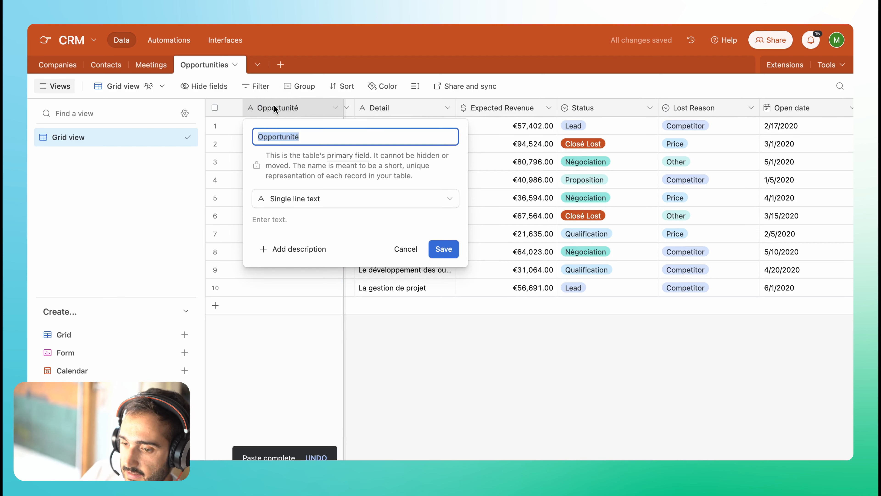
{"action": "left_click", "coordinate": [330, 200]}
{"action": "type", "text": "for"}
{"action": "key", "text": "Return"}
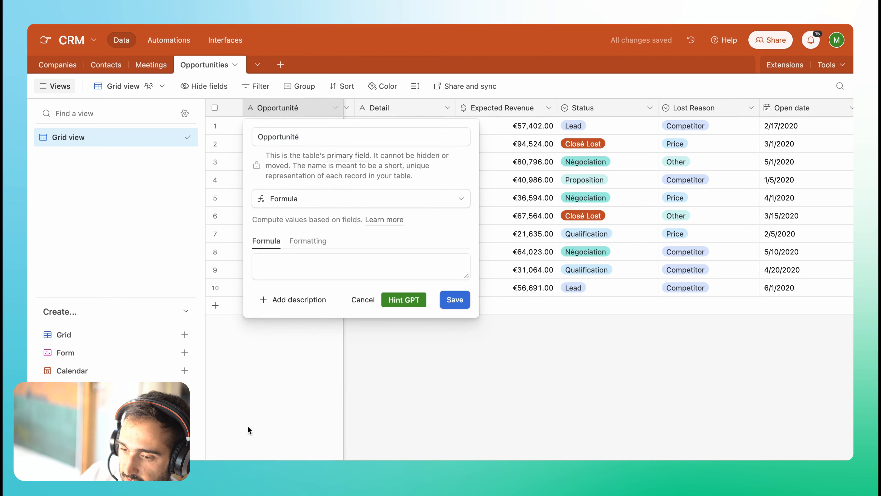
{"action": "type", "text": "=name&"}
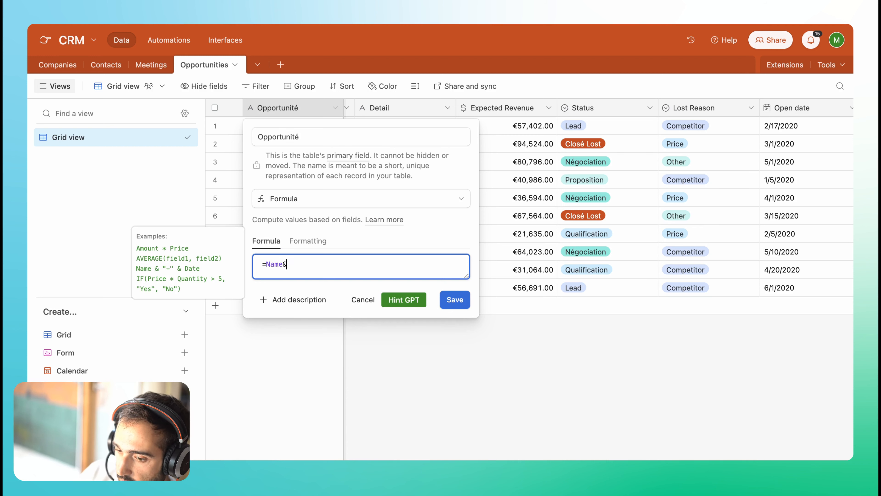
{"action": "type", "text": "\" - \"&"}
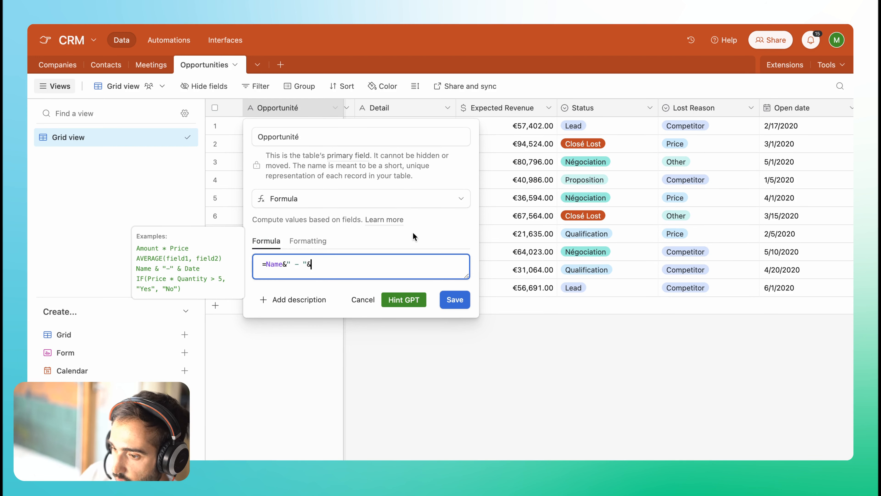
{"action": "type", "text": "Status"}
{"action": "key", "text": "Return"}
{"action": "left_click", "coordinate": [522, 333]}
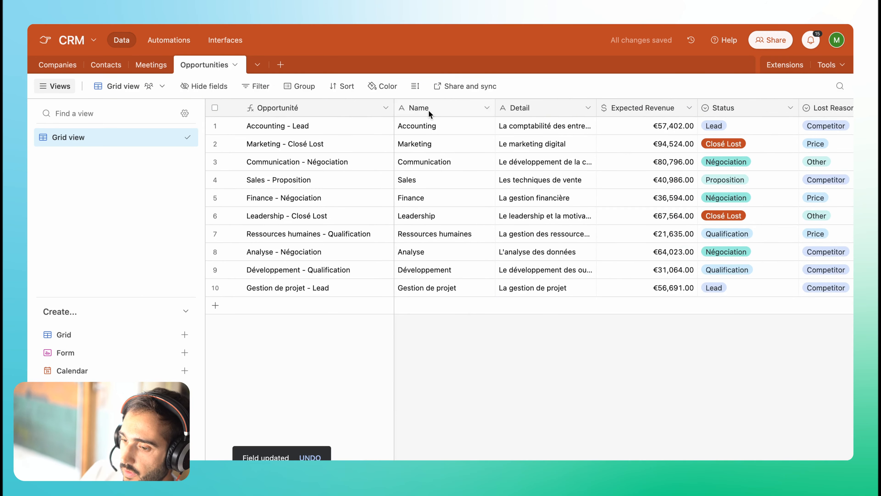
- Examine the Expected Revenue values and the Status options available for the Finance opportunity
{"action": "left_click_drag", "start_coordinate": [671, 126], "coordinate": [647, 273]}
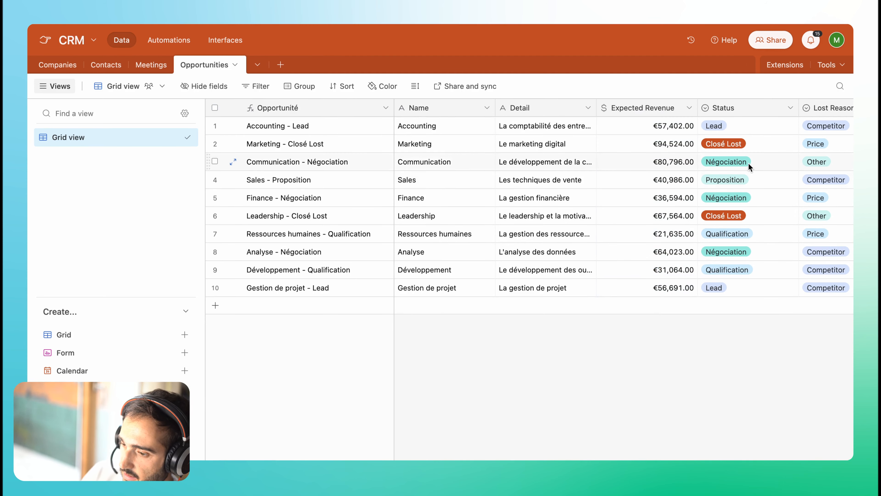
{"action": "scroll", "coordinate": [468, 123], "scroll_direction": "right", "scroll_amount": 8}
{"action": "double_click", "coordinate": [492, 201]}
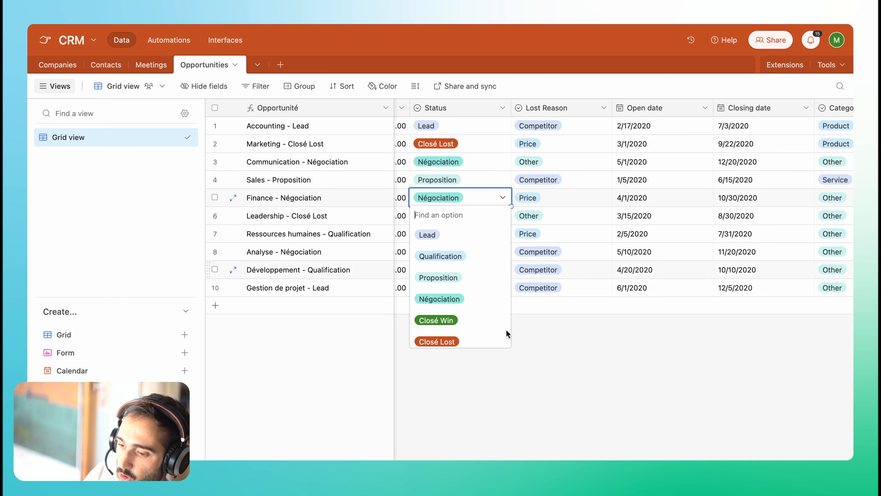
- Clear the Lost Reason of every opportunity whose Status is not Closé Lost
{"action": "left_click_drag", "start_coordinate": [536, 161], "coordinate": [553, 199]}
{"action": "key", "text": "Delete"}
{"action": "left_click_drag", "start_coordinate": [549, 233], "coordinate": [545, 284]}
{"action": "key", "text": "Delete"}
{"action": "left_click", "coordinate": [530, 124]}
{"action": "key", "text": "Delete"}
{"action": "left_click", "coordinate": [593, 437]}
{"action": "scroll", "coordinate": [632, 206], "scroll_direction": "left", "scroll_amount": 5}
{"action": "scroll", "coordinate": [632, 206], "scroll_direction": "right", "scroll_amount": 5}
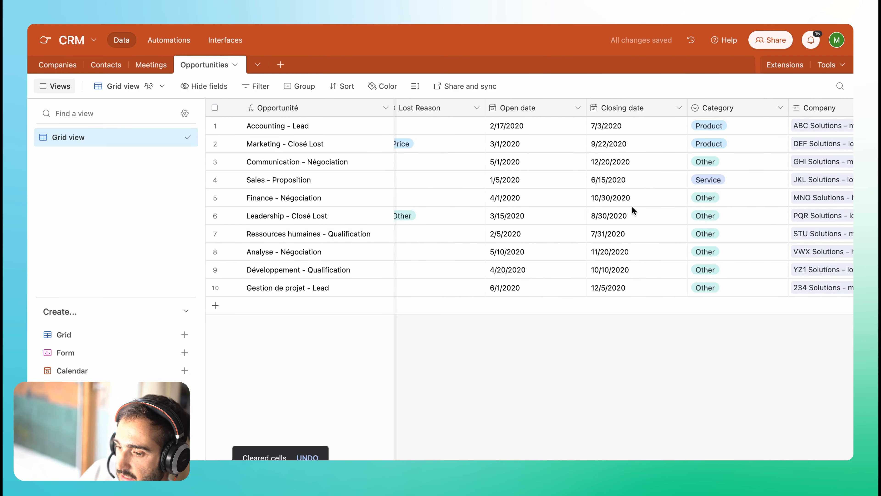
- Insert a field named "Closing Time" between the Closing date and Category fields
{"action": "left_click", "coordinate": [628, 147]}
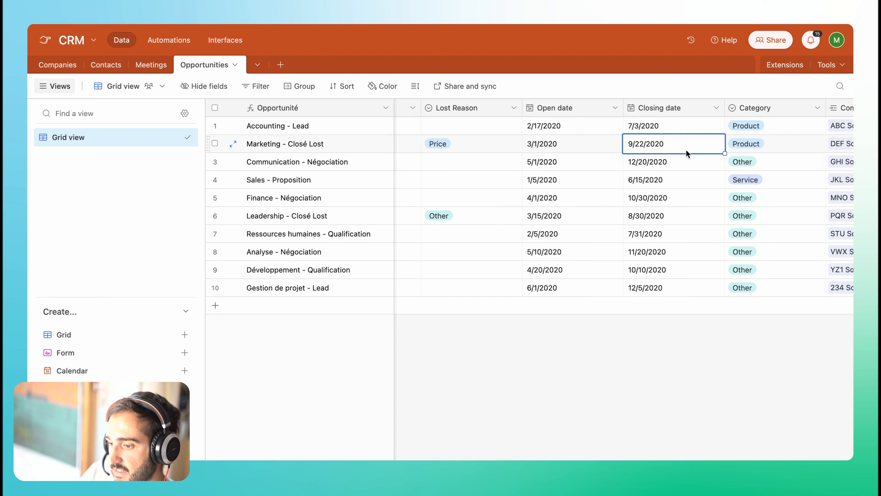
{"action": "scroll", "coordinate": [648, 160], "scroll_direction": "left", "scroll_amount": 1}
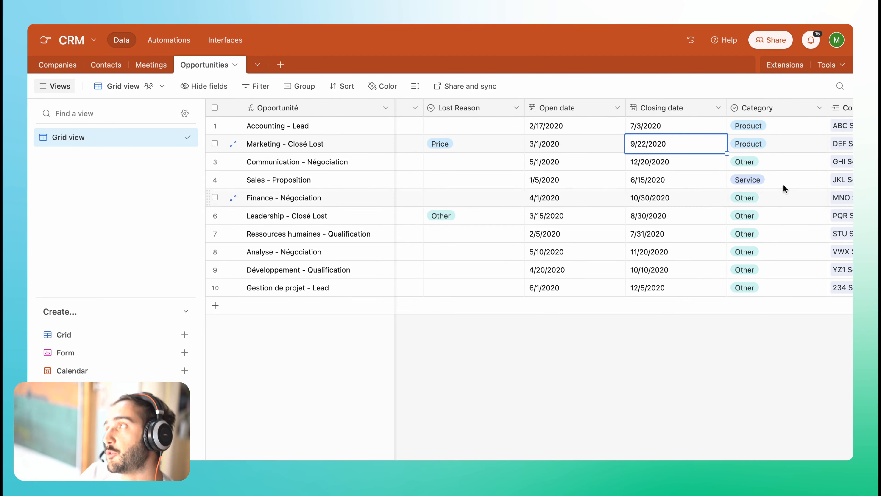
{"action": "right_click", "coordinate": [749, 108]}
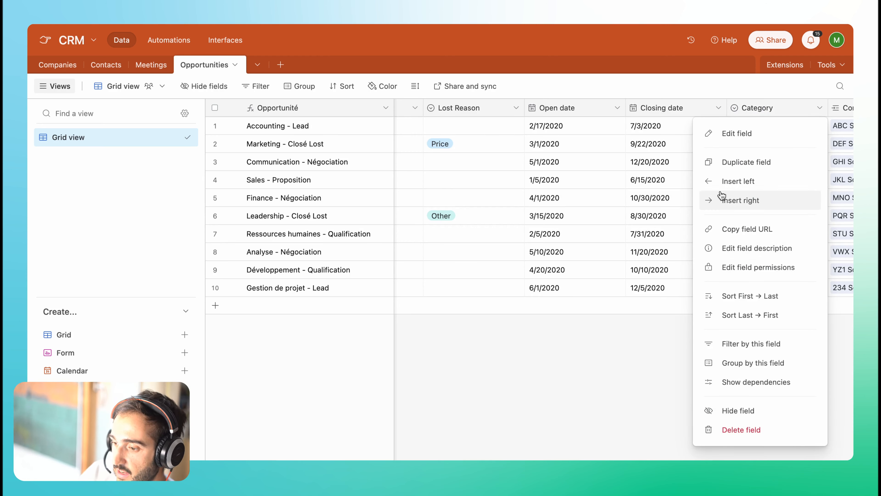
{"action": "left_click", "coordinate": [728, 200]}
{"action": "left_click", "coordinate": [625, 168]}
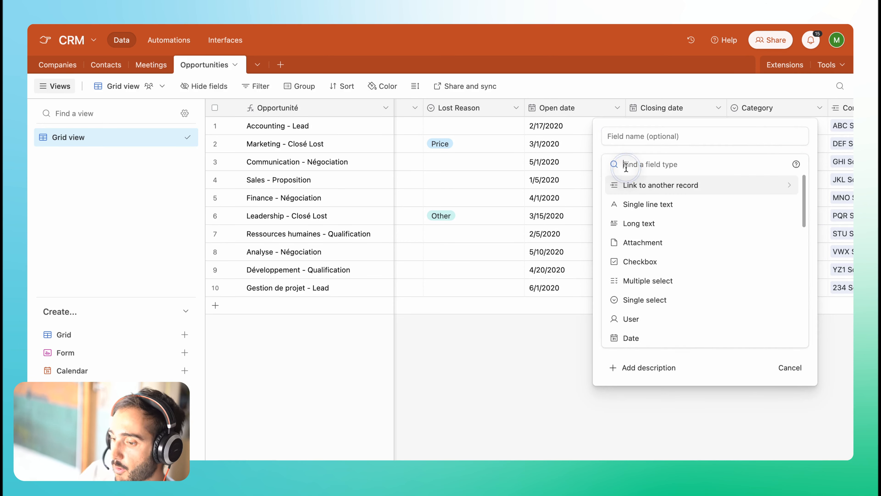
{"action": "left_click", "coordinate": [612, 136]}
{"action": "type", "text": "Closing Time"}
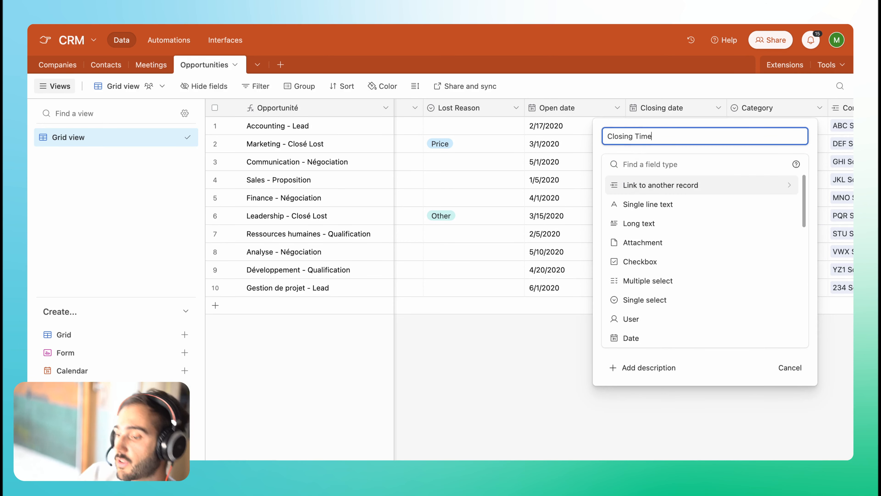
- Make Closing Time a formula field with =DATETIME_DIFF({Closing date},{Open date},'days')
{"action": "left_click", "coordinate": [631, 162]}
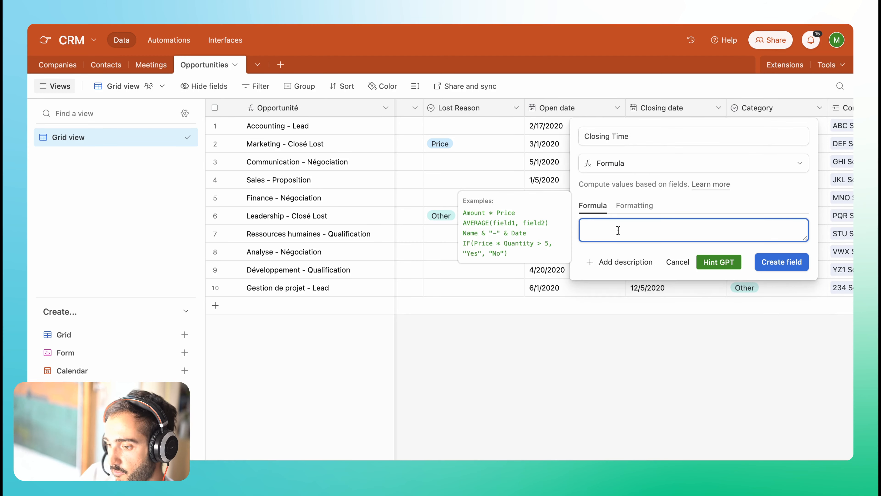
{"action": "type", "text": "="}
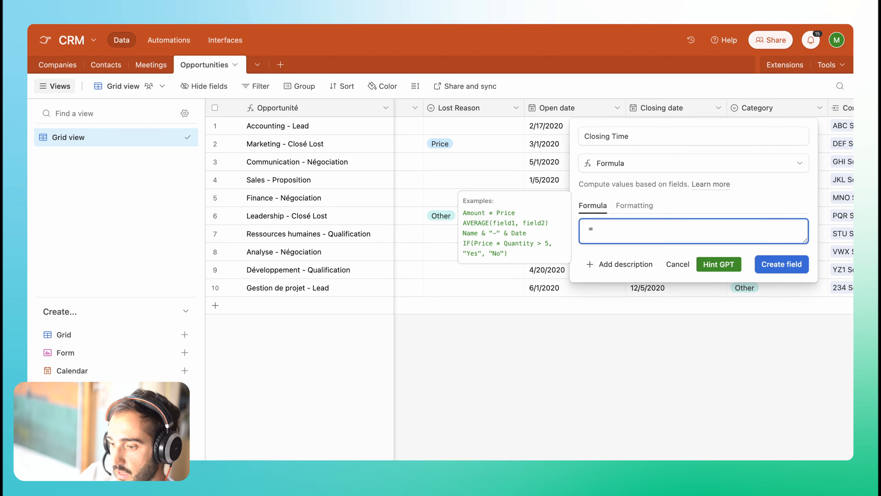
{"action": "type", "text": "DATEF"}
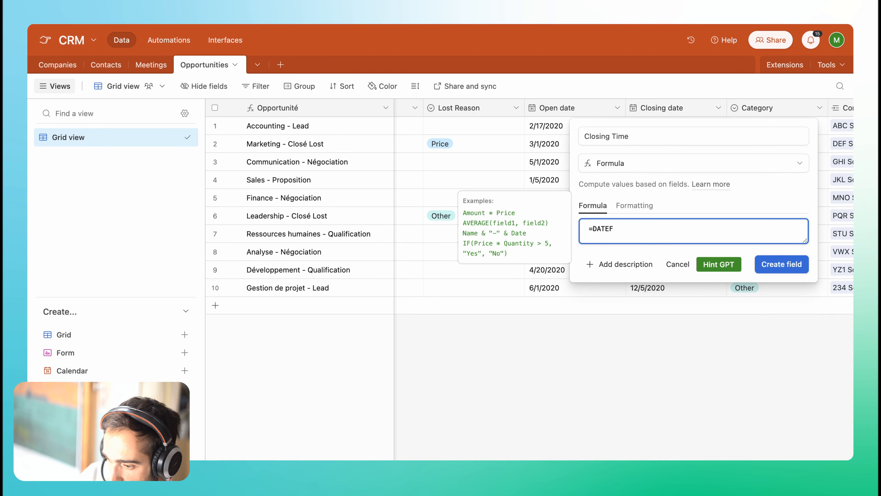
{"action": "key", "text": "BackSpace"}
{"action": "type", "text": "TIME"}
{"action": "left_click", "coordinate": [639, 294]}
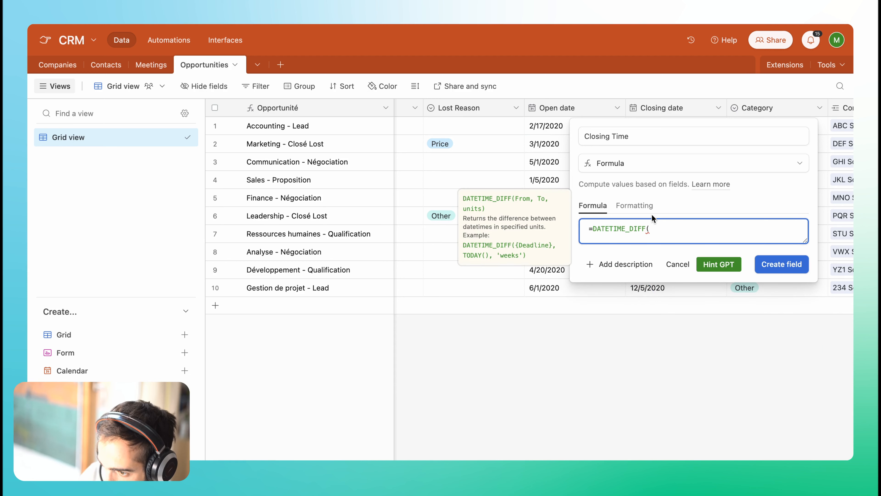
{"action": "type", "text": "{Closing date},"}
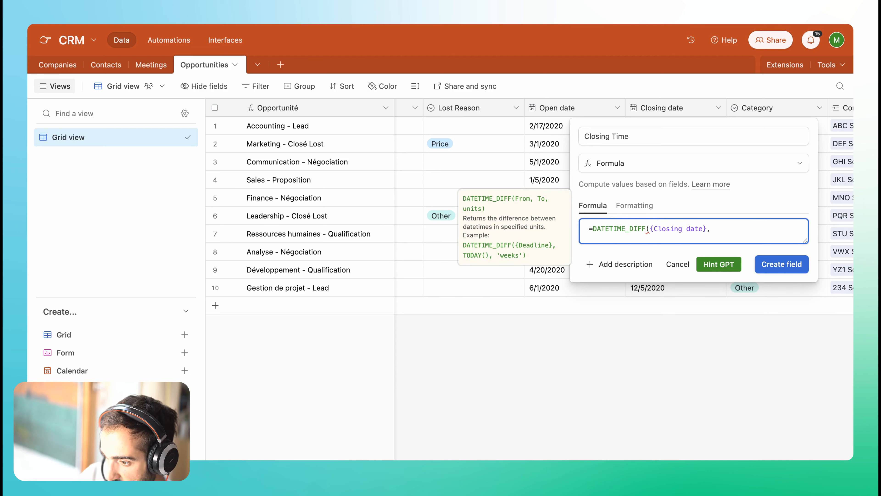
{"action": "type", "text": "{Open date},'da"}
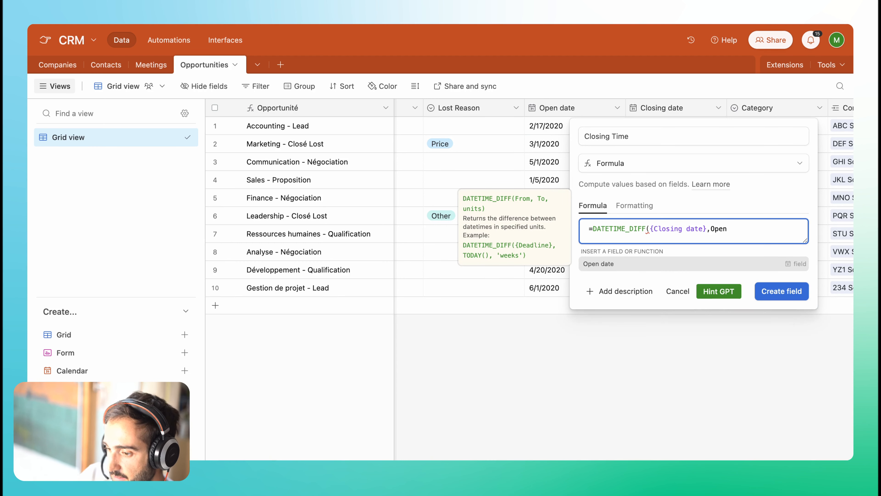
{"action": "type", "text": "ys'"}
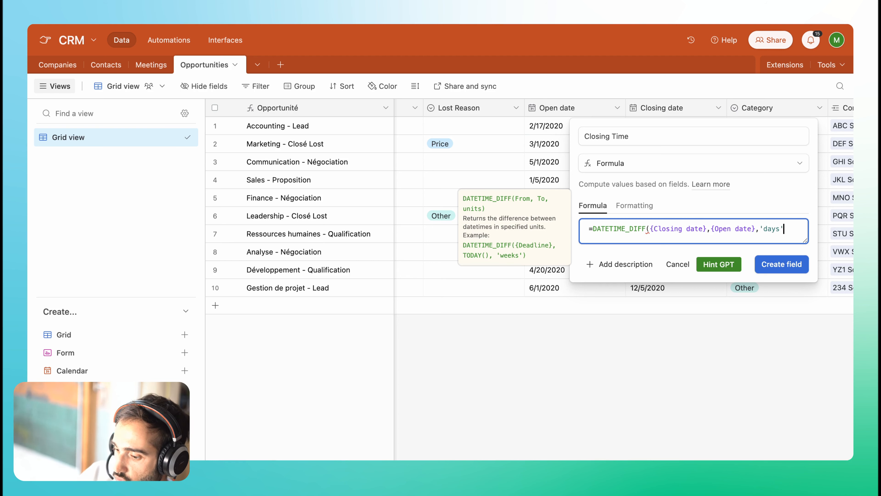
{"action": "type", "text": ")"}
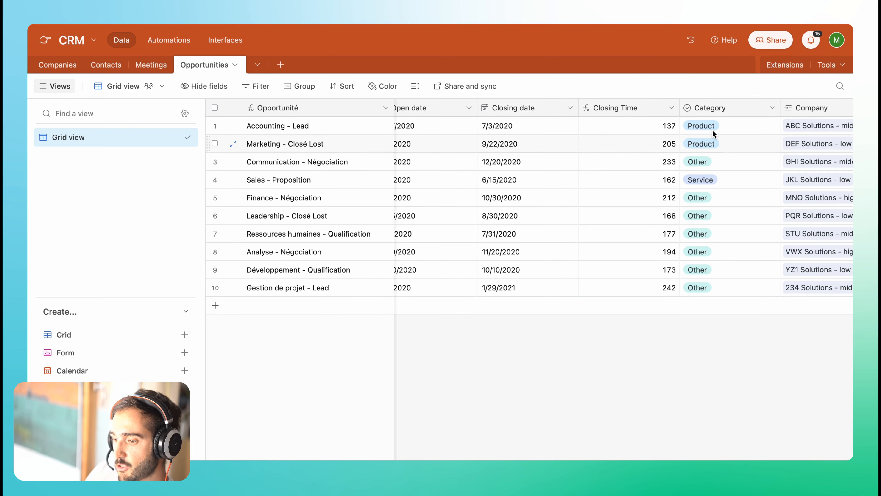
- Review the Closing Time and Category fields of the opportunities and widen the Company column
{"action": "left_click_drag", "start_coordinate": [643, 134], "coordinate": [631, 198]}
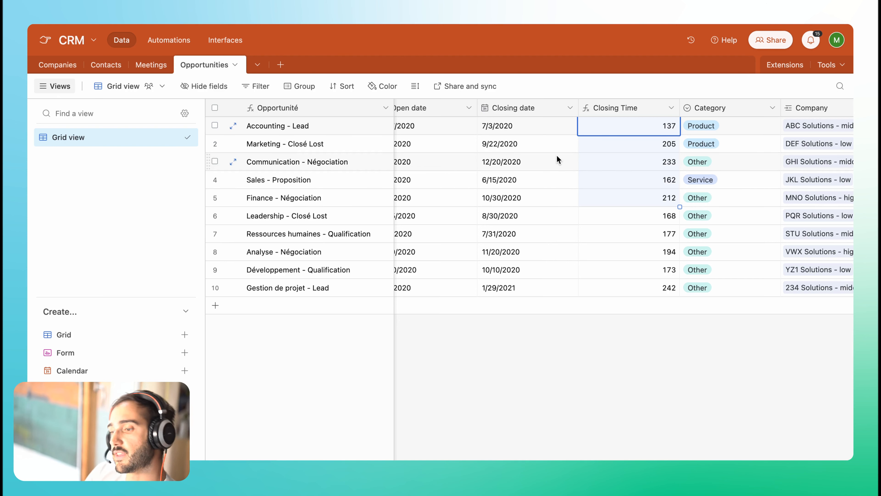
{"action": "scroll", "coordinate": [557, 155], "scroll_direction": "right", "scroll_amount": 3}
{"action": "left_click", "coordinate": [619, 108]}
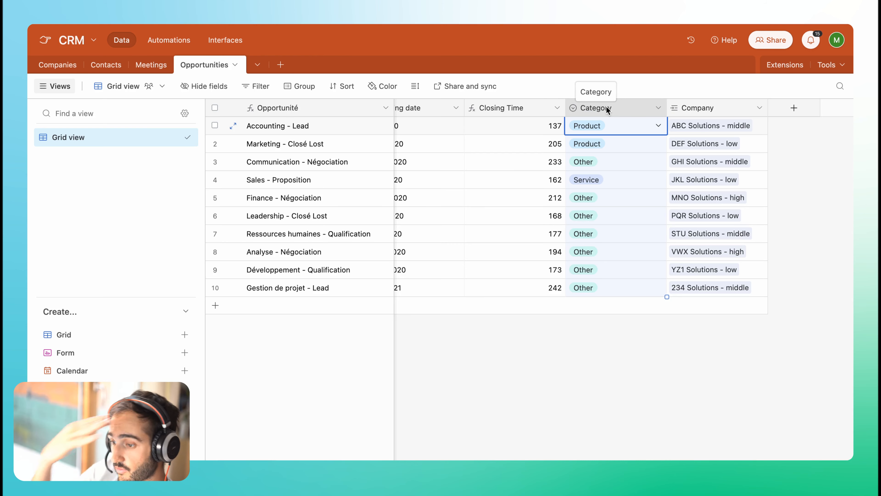
{"action": "left_click_drag", "start_coordinate": [765, 113], "coordinate": [769, 113]}
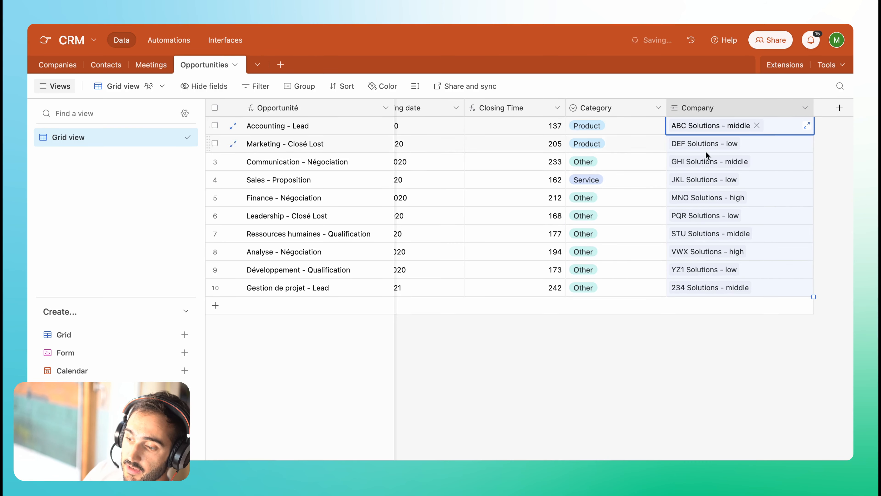
- Review the fields of the Opportunities table and the full details of the Accounting - Lead record
{"action": "scroll", "coordinate": [565, 193], "scroll_direction": "left", "scroll_amount": 10}
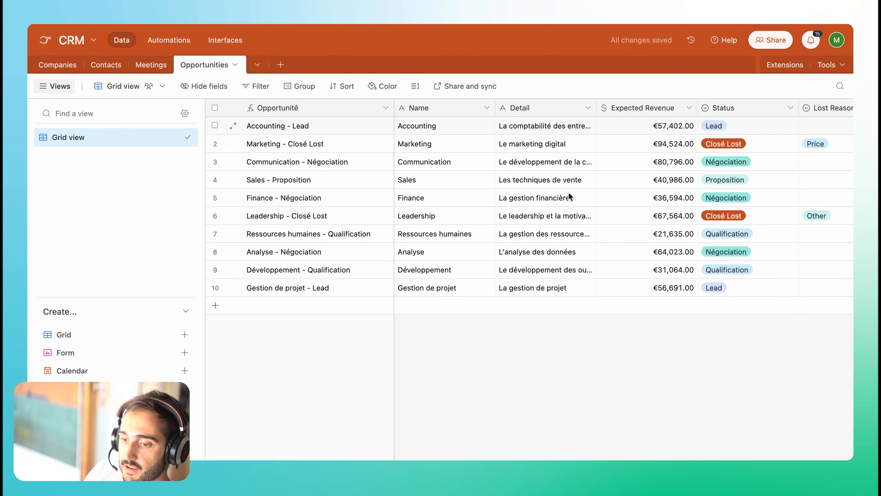
{"action": "scroll", "coordinate": [575, 225], "scroll_direction": "right", "scroll_amount": 10}
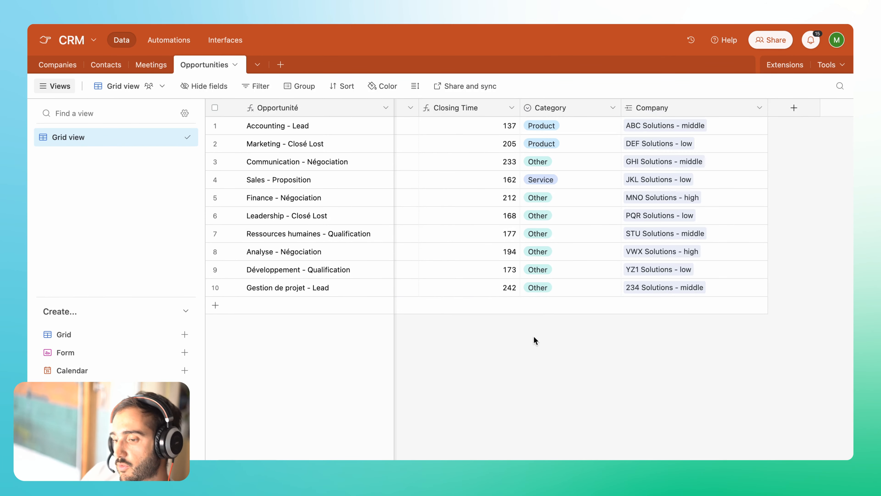
{"action": "left_click", "coordinate": [233, 125]}
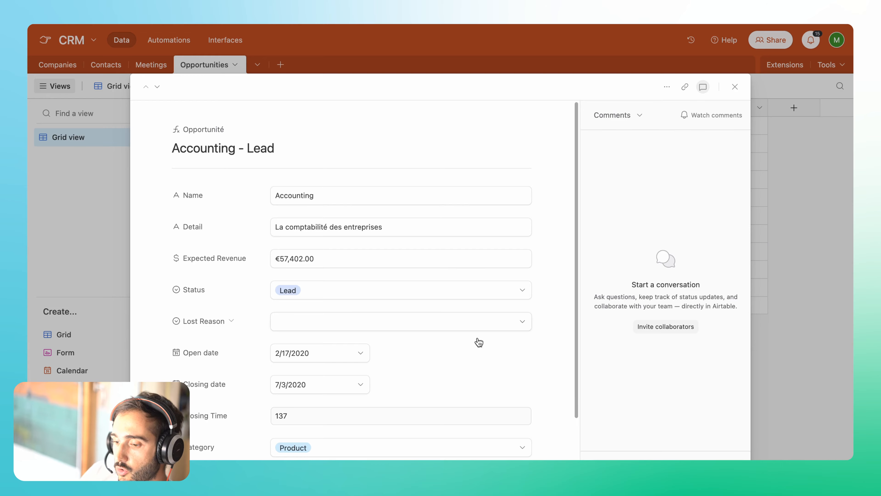
{"action": "scroll", "coordinate": [423, 360], "scroll_direction": "down", "scroll_amount": 5}
{"action": "scroll", "coordinate": [422, 360], "scroll_direction": "up", "scroll_amount": 5}
{"action": "left_click", "coordinate": [817, 346]}
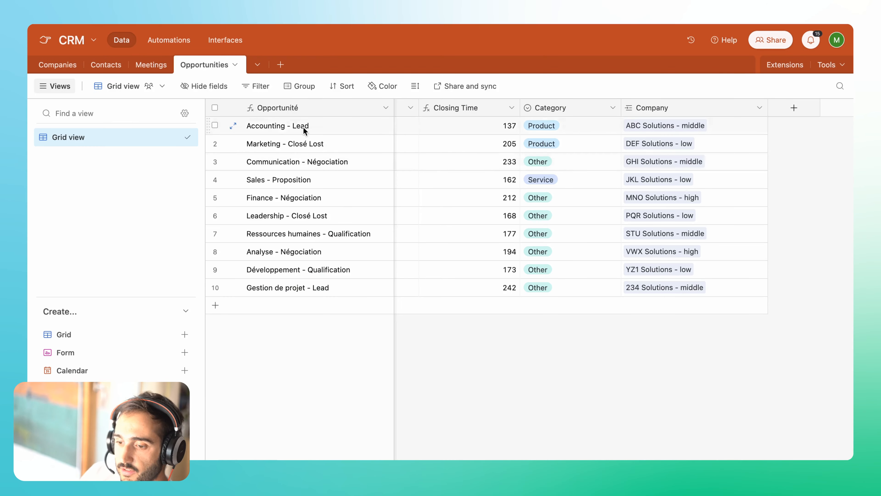
{"action": "right_click", "coordinate": [683, 112]}
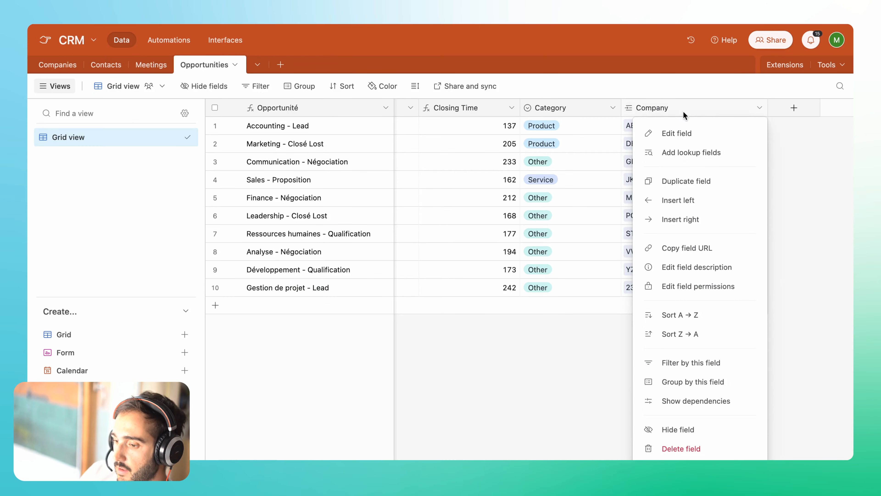
{"action": "left_click", "coordinate": [679, 151]}
{"action": "left_click", "coordinate": [601, 413]}
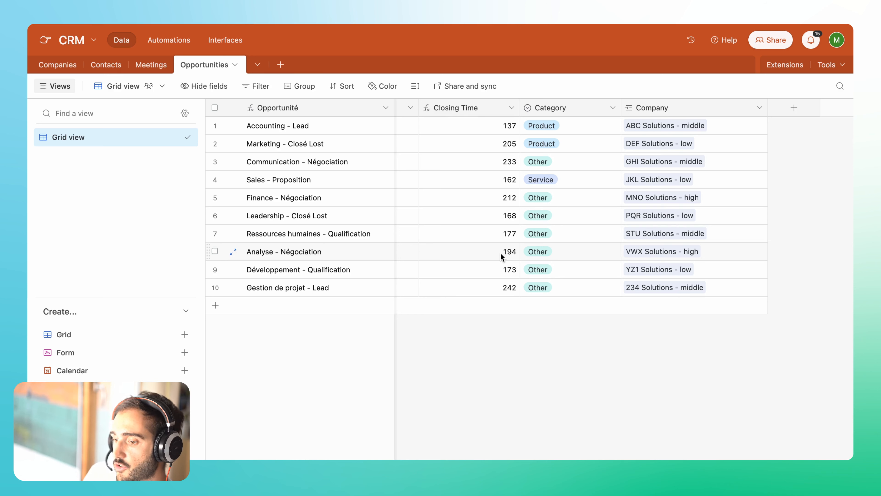
{"action": "left_click", "coordinate": [649, 108]}
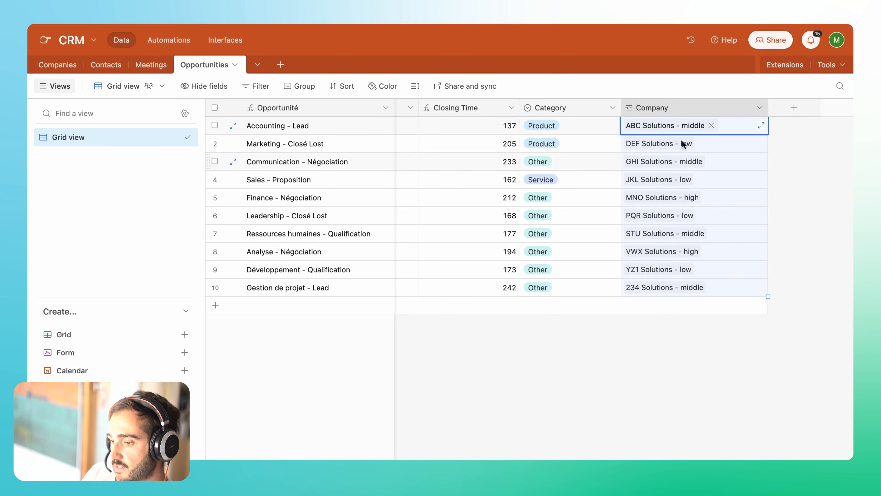
{"action": "left_click", "coordinate": [684, 365]}
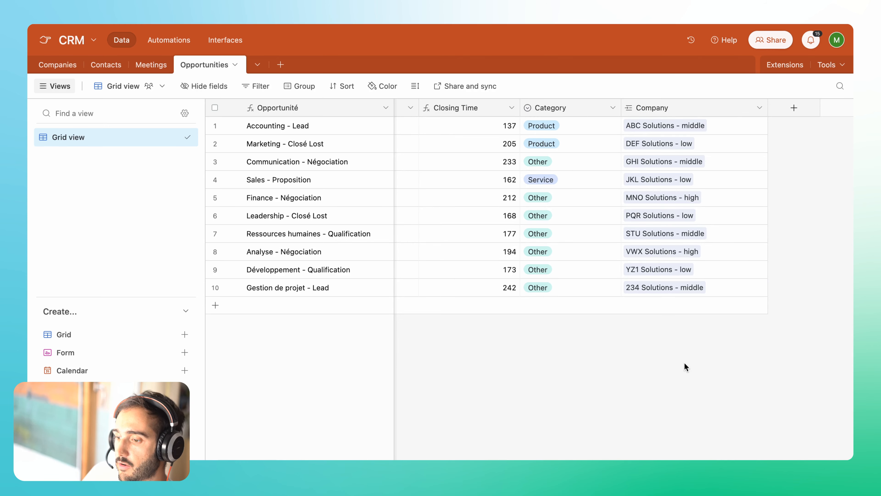
- Add lookup fields for Leads and Priority through the Company link in the Opportunities table
{"action": "right_click", "coordinate": [678, 107]}
{"action": "left_click", "coordinate": [659, 150]}
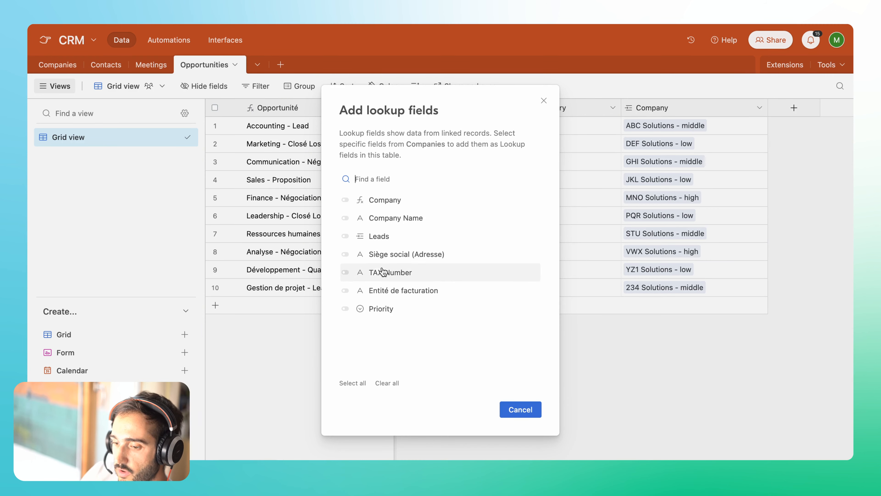
{"action": "left_click", "coordinate": [346, 236]}
{"action": "left_click", "coordinate": [411, 311]}
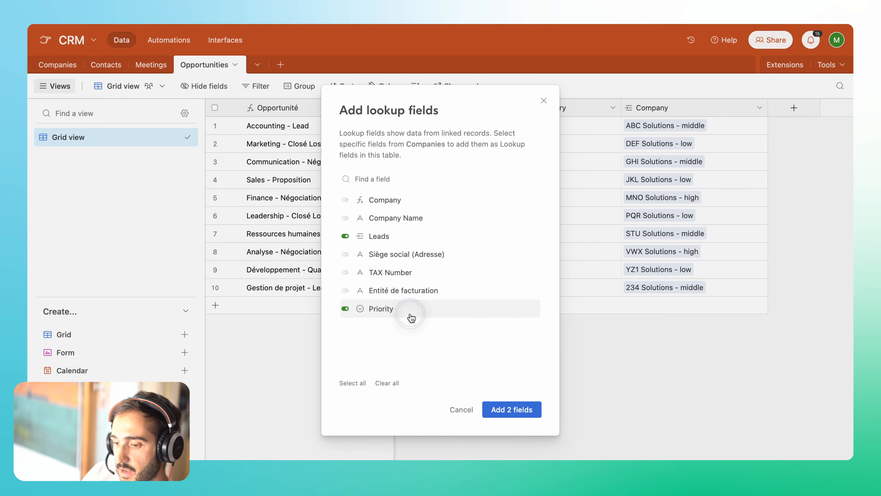
{"action": "left_click", "coordinate": [507, 409]}
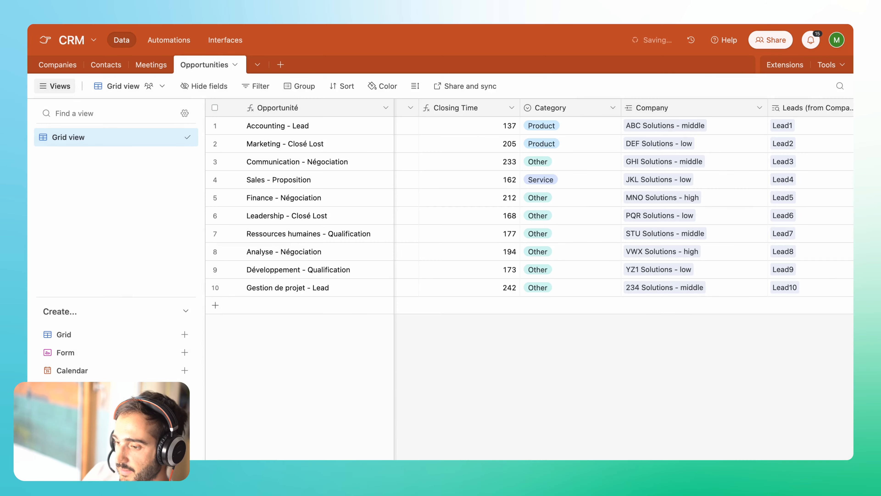
- Examine the Leads and Priority lookup columns and view the linked Lead9 and Lead2 contact records
{"action": "scroll", "coordinate": [685, 258], "scroll_direction": "left", "scroll_amount": 10}
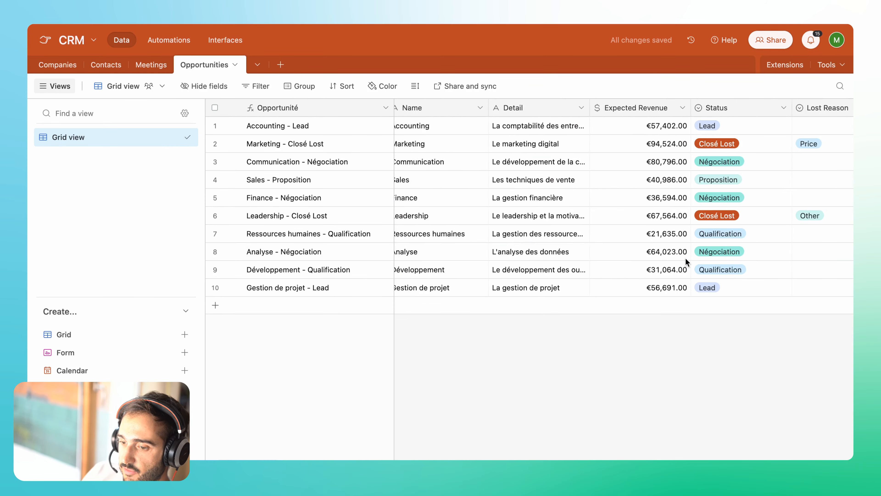
{"action": "scroll", "coordinate": [686, 258], "scroll_direction": "right", "scroll_amount": 10}
{"action": "scroll", "coordinate": [685, 259], "scroll_direction": "left", "scroll_amount": 5}
{"action": "scroll", "coordinate": [685, 258], "scroll_direction": "right", "scroll_amount": 10}
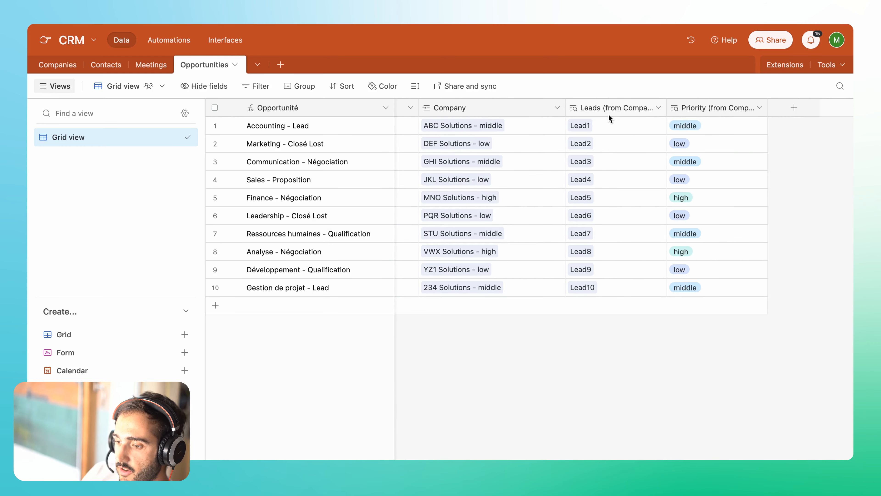
{"action": "left_click", "coordinate": [584, 273]}
{"action": "left_click", "coordinate": [583, 270]}
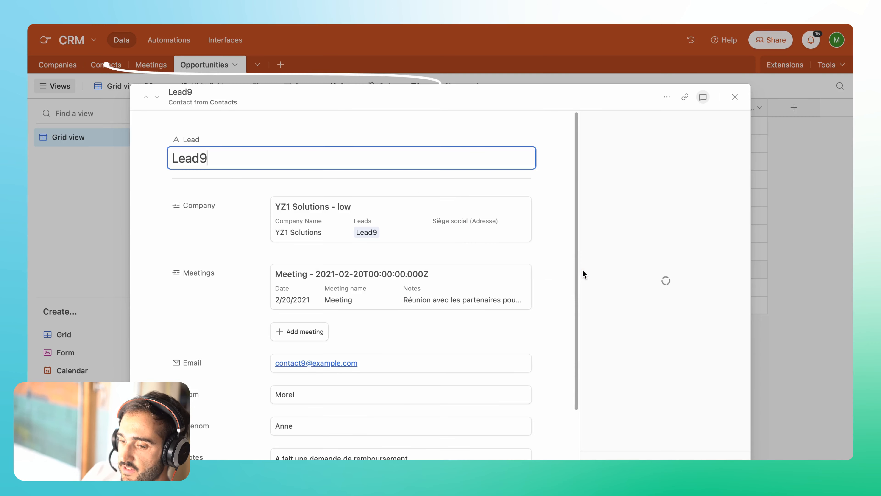
{"action": "scroll", "coordinate": [357, 342], "scroll_direction": "down", "scroll_amount": 5}
{"action": "scroll", "coordinate": [358, 339], "scroll_direction": "up", "scroll_amount": 3}
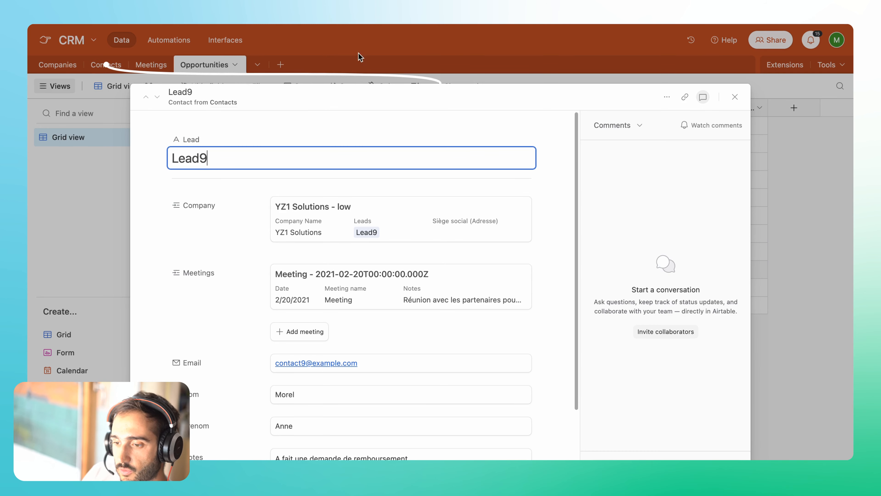
{"action": "left_click", "coordinate": [735, 97]}
{"action": "left_click", "coordinate": [581, 143]}
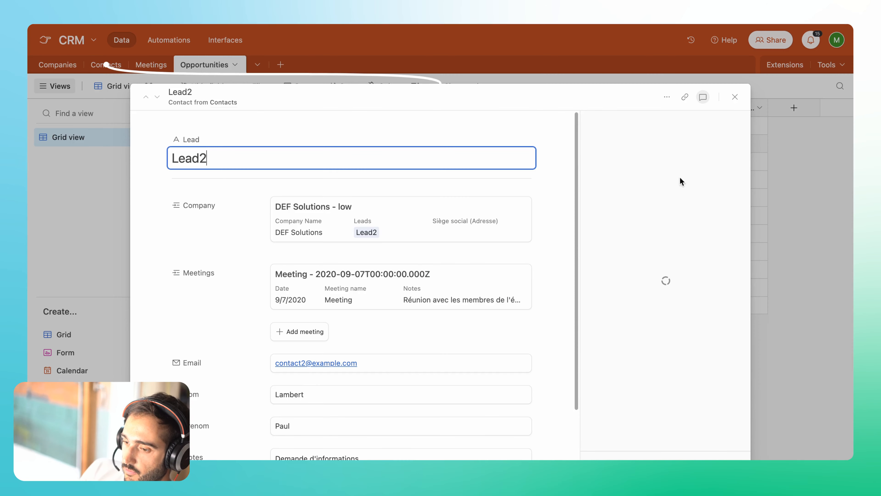
{"action": "left_click", "coordinate": [767, 187]}
- Try to clear the Leads lookup value of Communication - Négociation and view its Lead3 contact record
{"action": "left_click", "coordinate": [630, 158]}
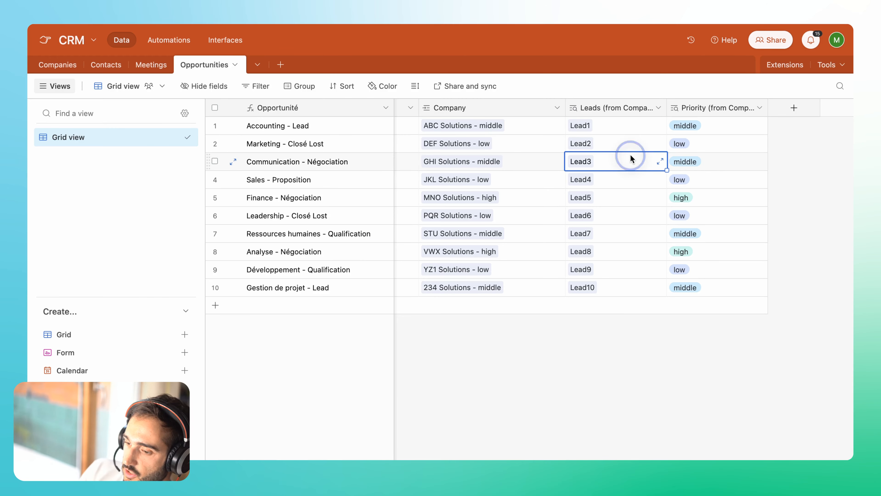
{"action": "key", "text": "BackSpace"}
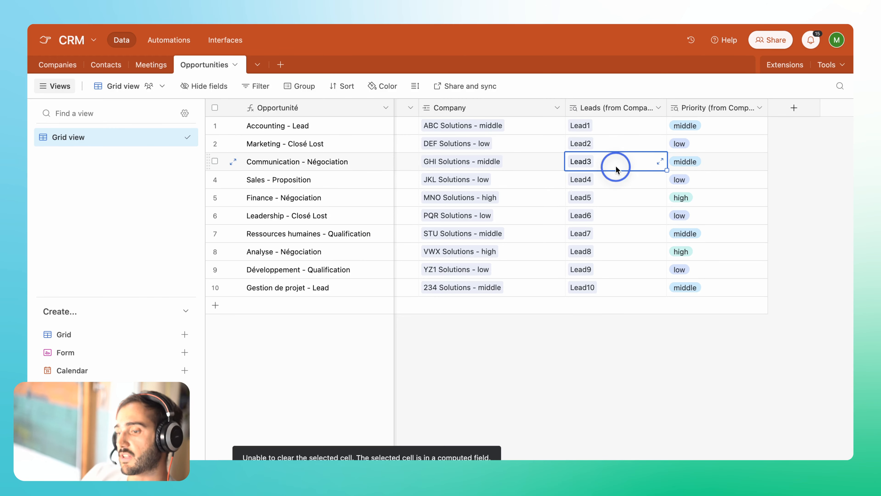
{"action": "left_click", "coordinate": [580, 161]}
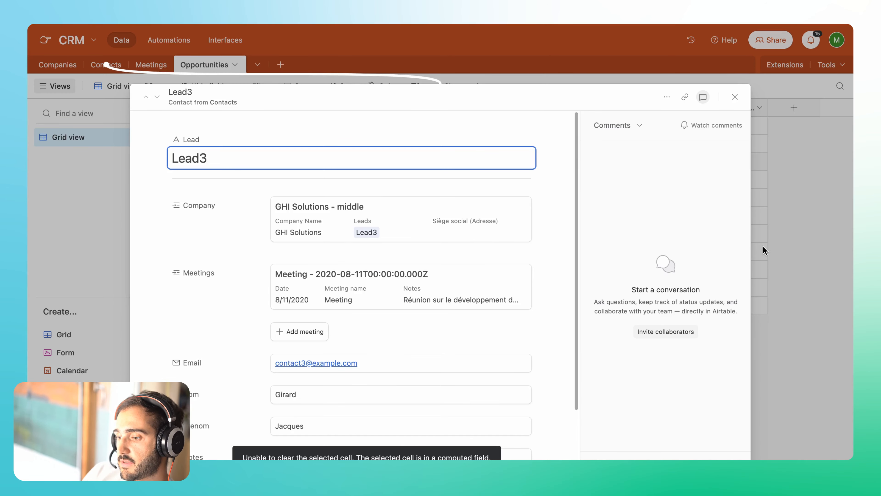
{"action": "left_click", "coordinate": [812, 347]}
- Clear the Company of the Communication - Négociation opportunity and undo the clearing
{"action": "left_click", "coordinate": [501, 176]}
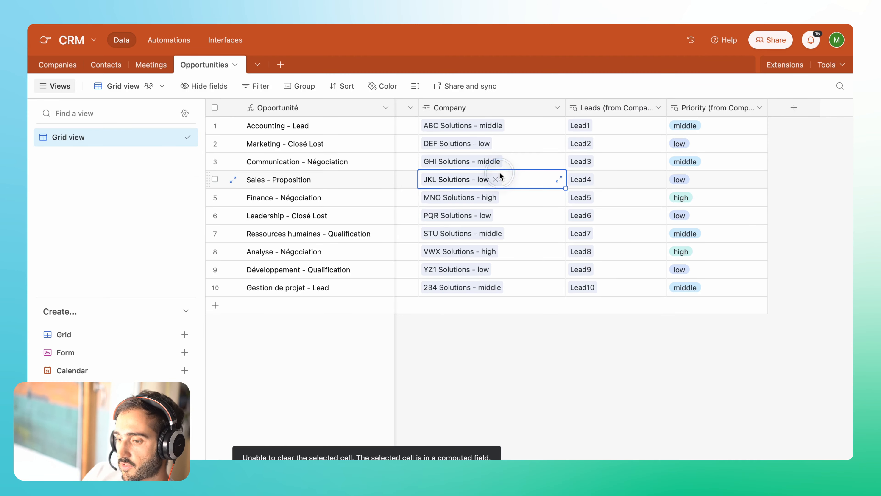
{"action": "left_click", "coordinate": [522, 163]}
{"action": "key", "text": "BackSpace"}
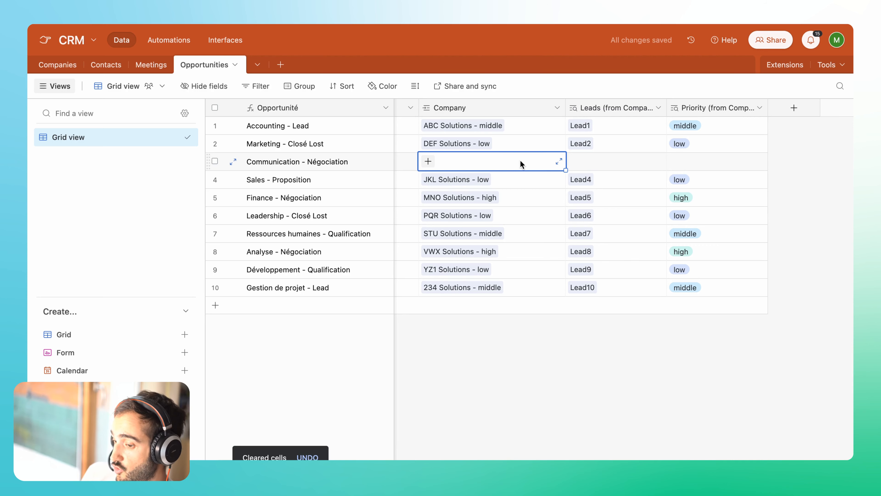
{"action": "key", "text": "ctrl+z"}
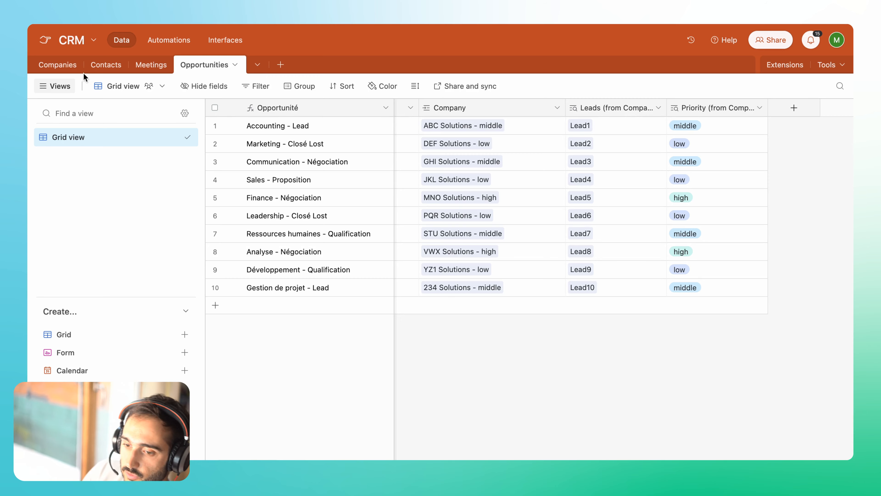
- Add lookup fields for the contacts' Nom and Prenom through the Leads link in the Companies table
{"action": "left_click", "coordinate": [65, 65]}
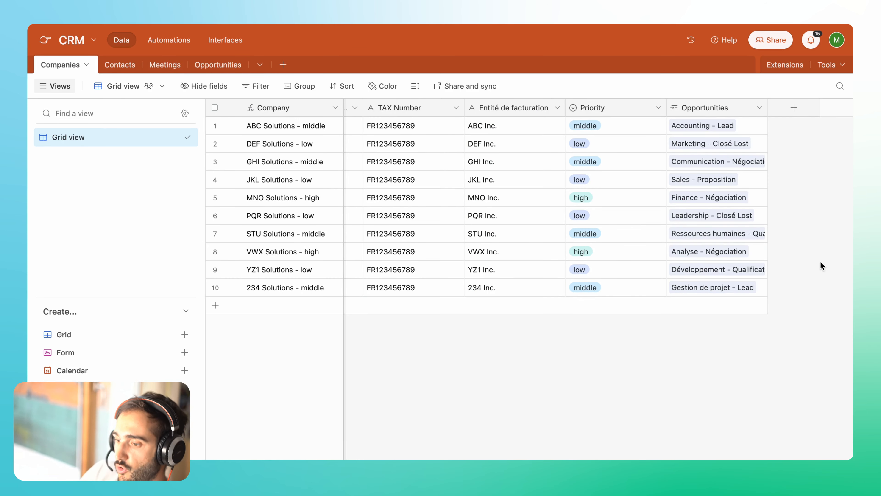
{"action": "scroll", "coordinate": [602, 199], "scroll_direction": "left", "scroll_amount": 8}
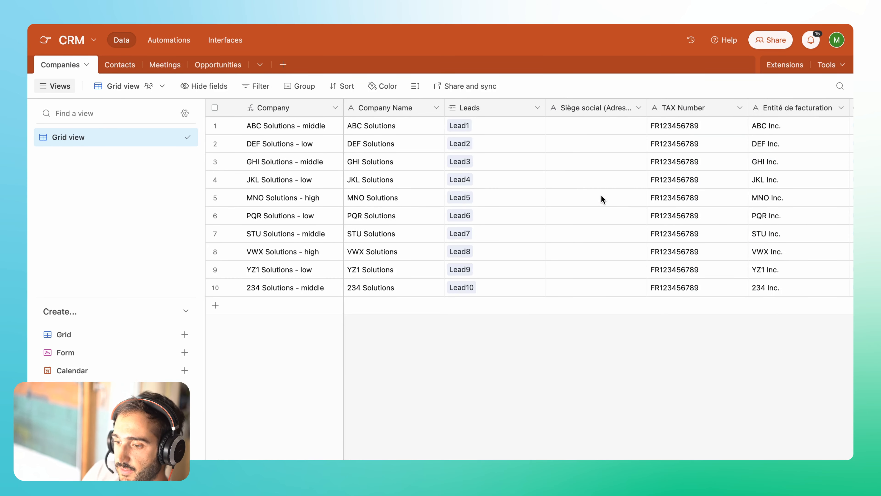
{"action": "right_click", "coordinate": [478, 109]}
{"action": "left_click", "coordinate": [119, 64]}
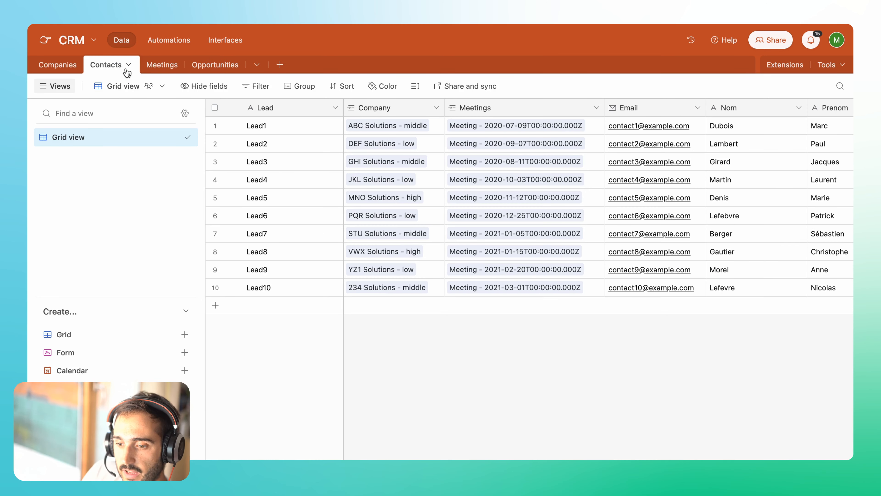
{"action": "left_click", "coordinate": [60, 64]}
{"action": "right_click", "coordinate": [488, 108]}
{"action": "left_click", "coordinate": [485, 152]}
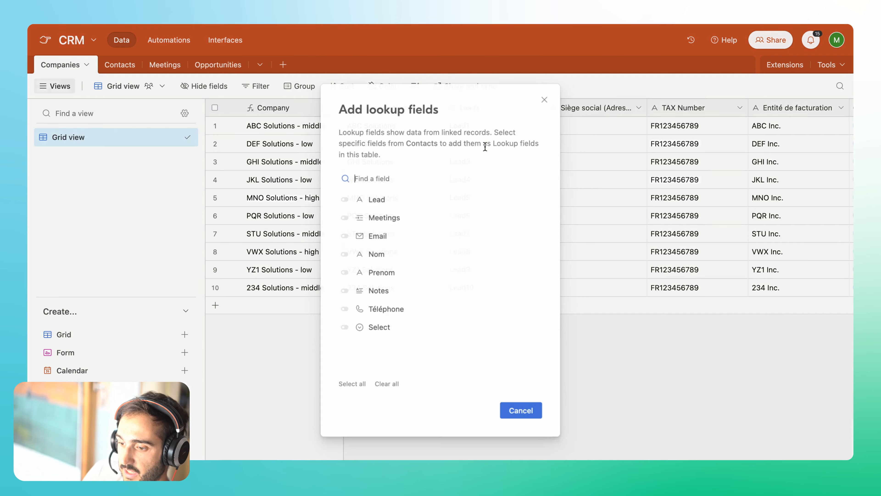
{"action": "left_click", "coordinate": [423, 253]}
{"action": "left_click", "coordinate": [423, 271]}
{"action": "left_click", "coordinate": [507, 409]}
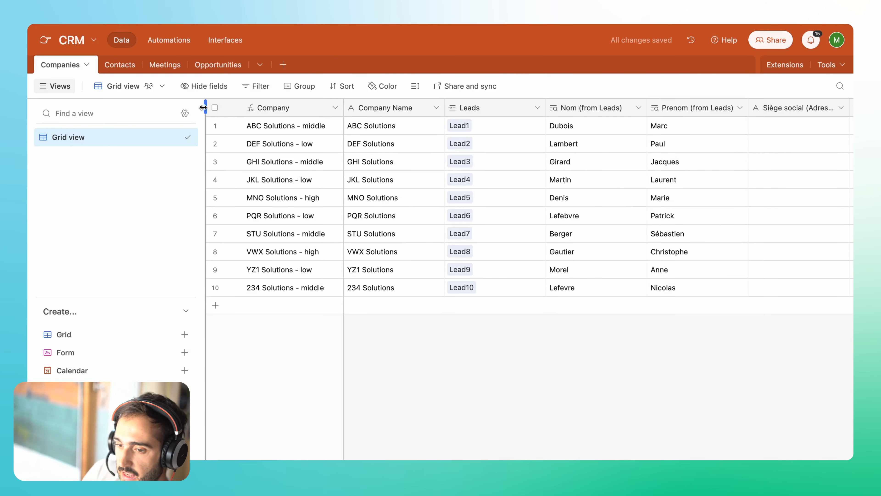
- Add lookup fields for Nom (from Leads) and Prenom (from Leads) through the Company link in the Opportunities table
{"action": "left_click", "coordinate": [208, 65]}
{"action": "right_click", "coordinate": [595, 111]}
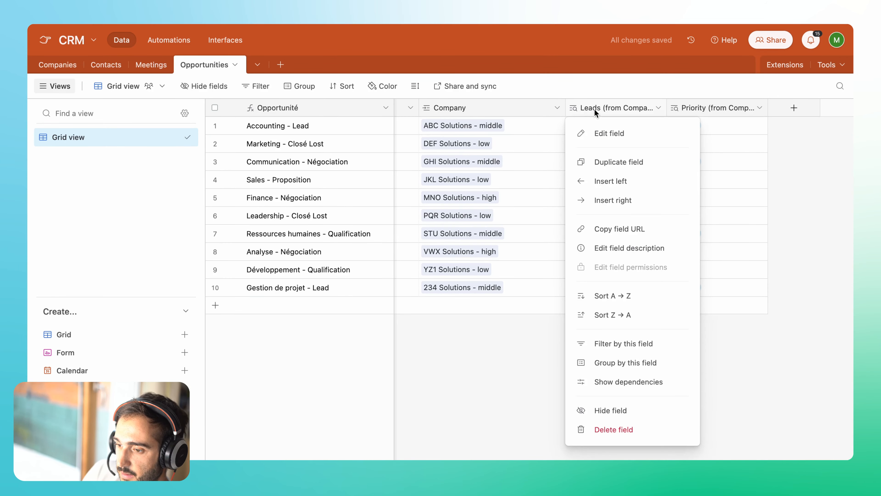
{"action": "right_click", "coordinate": [450, 108]}
{"action": "left_click", "coordinate": [462, 151]}
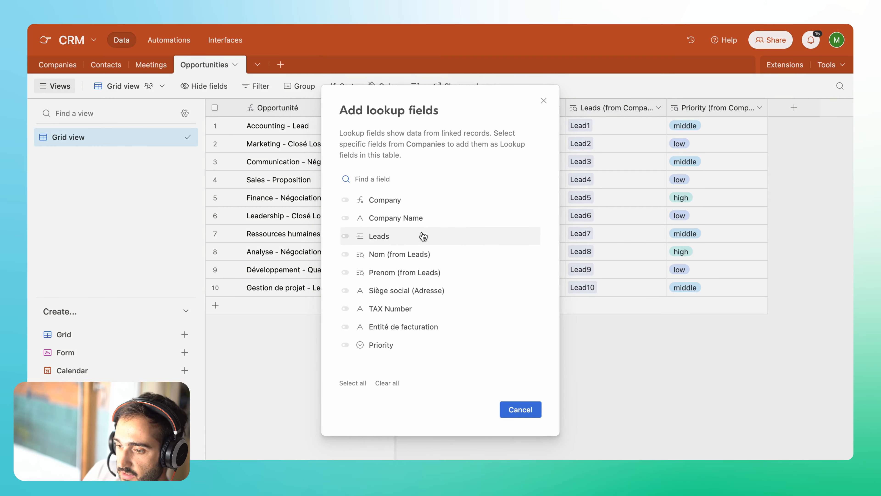
{"action": "left_click", "coordinate": [454, 254]}
{"action": "left_click", "coordinate": [399, 272]}
{"action": "left_click", "coordinate": [511, 409]}
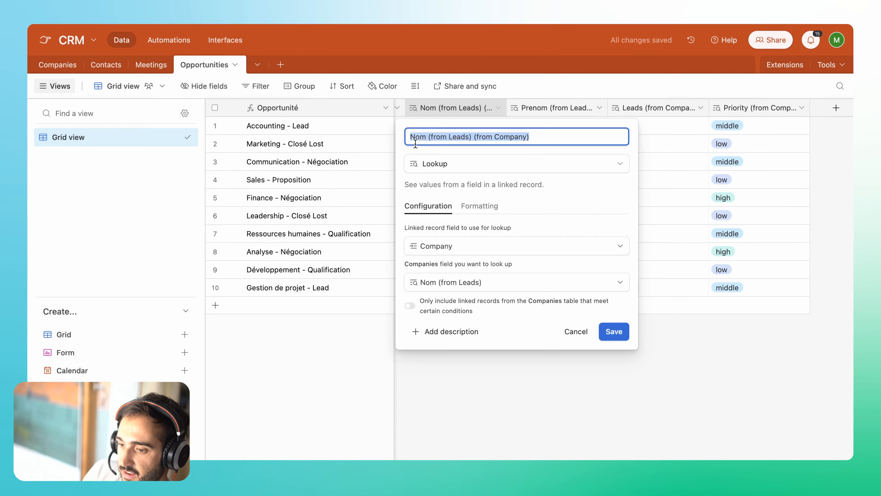
- Inspect the name and configuration of the Nom (from Leads) (from Company) lookup and its source fields in the Companies table
{"action": "left_click", "coordinate": [415, 144]}
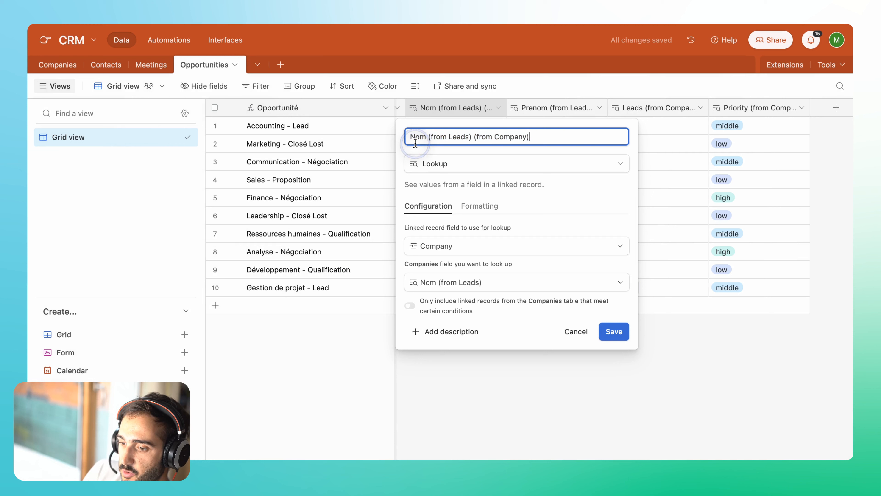
{"action": "left_click", "coordinate": [455, 137]}
{"action": "left_click_drag", "start_coordinate": [455, 137], "coordinate": [529, 142]}
{"action": "left_click", "coordinate": [451, 129]}
{"action": "left_click", "coordinate": [398, 145]}
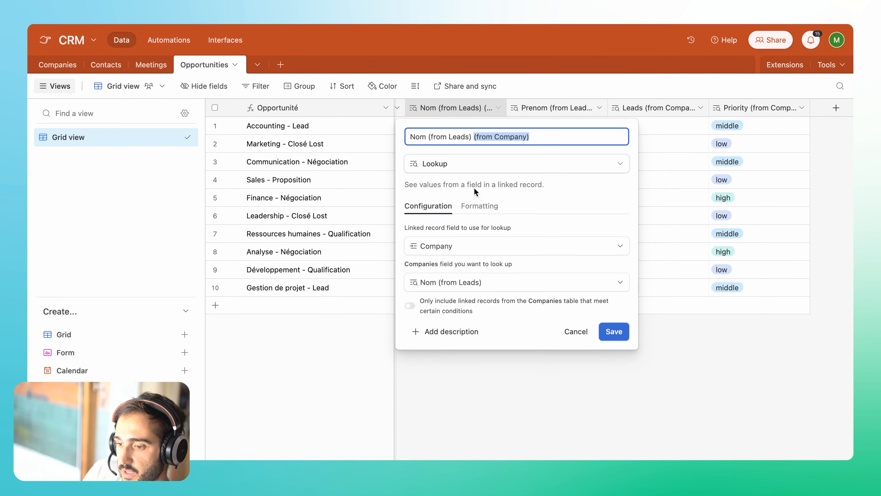
{"action": "left_click", "coordinate": [596, 362]}
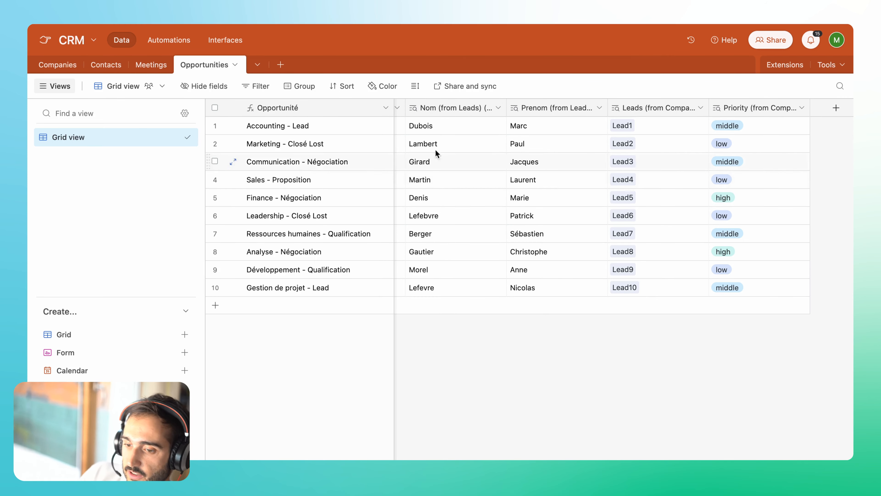
{"action": "left_click", "coordinate": [58, 66]}
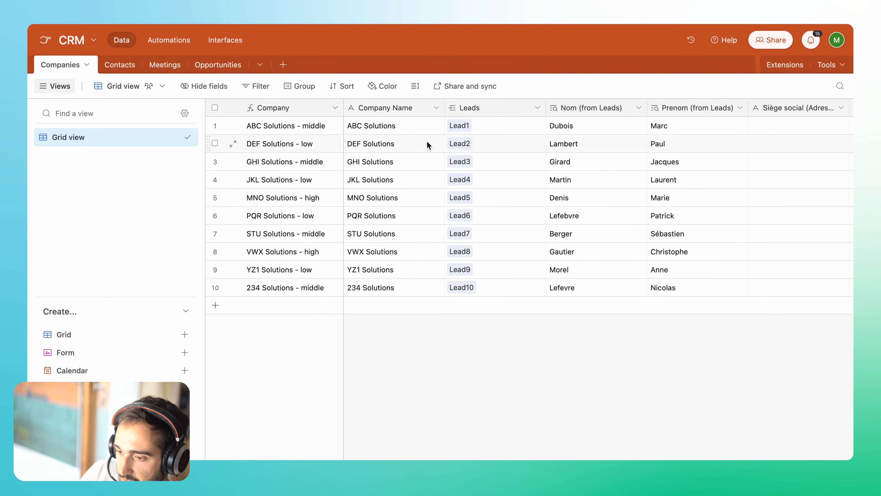
{"action": "scroll", "coordinate": [441, 142], "scroll_direction": "right", "scroll_amount": 2}
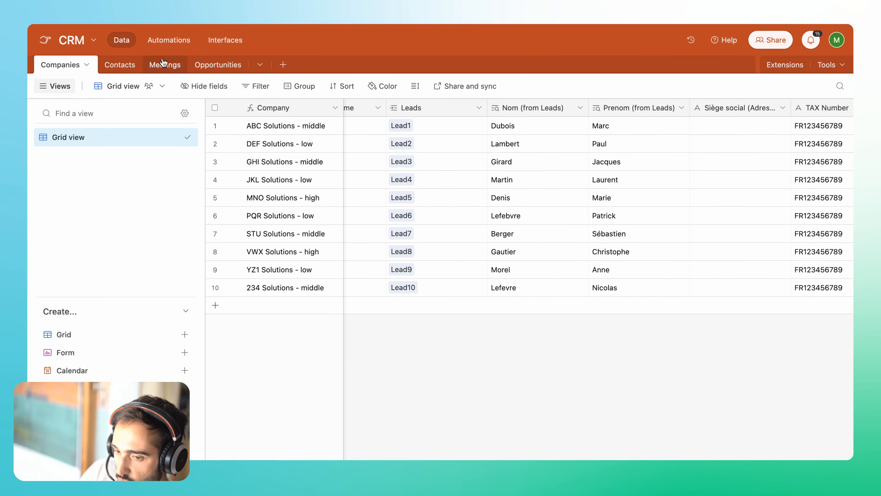
- Change the Nom of contact Lead1 in the Contacts table and check its lookup in the Opportunities table
{"action": "left_click", "coordinate": [120, 64]}
{"action": "scroll", "coordinate": [549, 156], "scroll_direction": "right", "scroll_amount": 5}
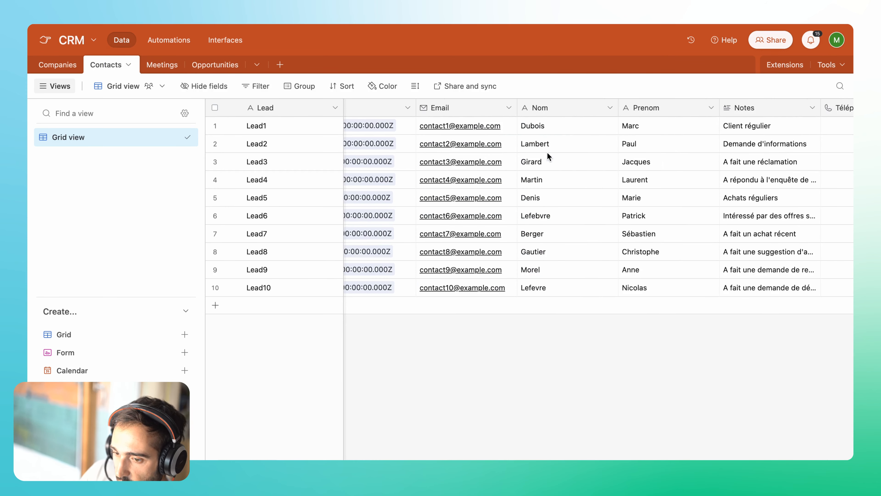
{"action": "double_click", "coordinate": [556, 127]}
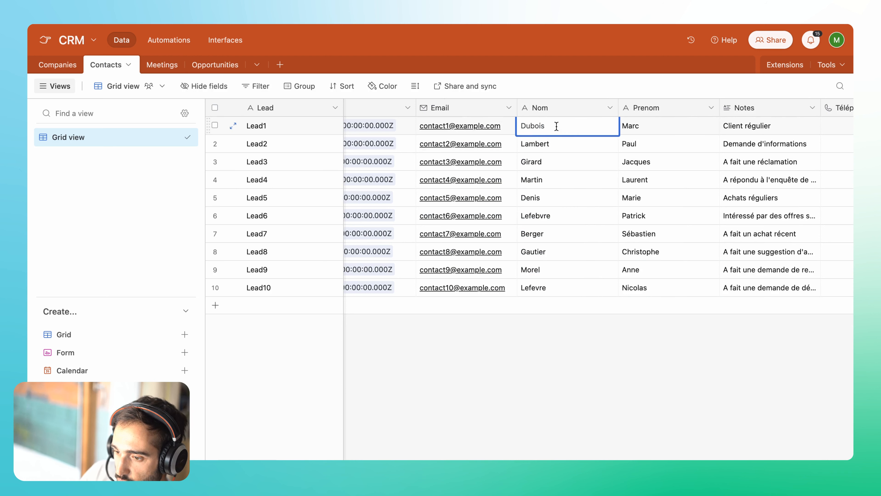
{"action": "type", "text": "leau"}
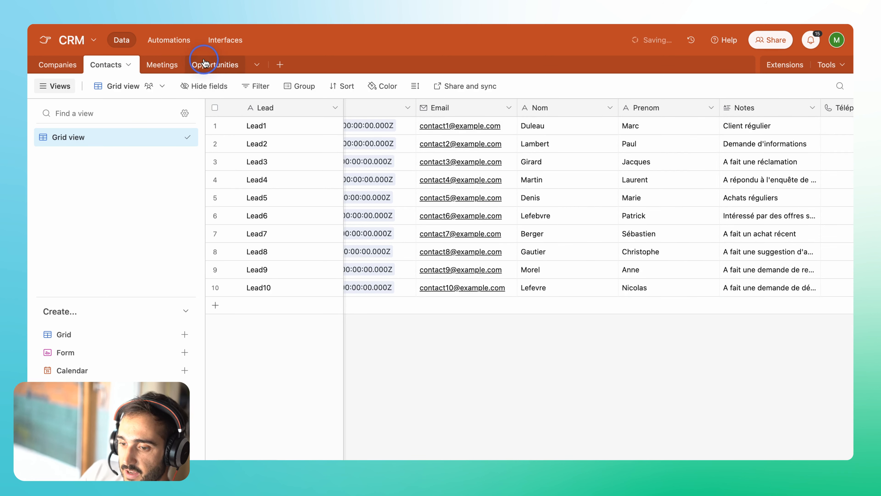
{"action": "left_click", "coordinate": [215, 65]}
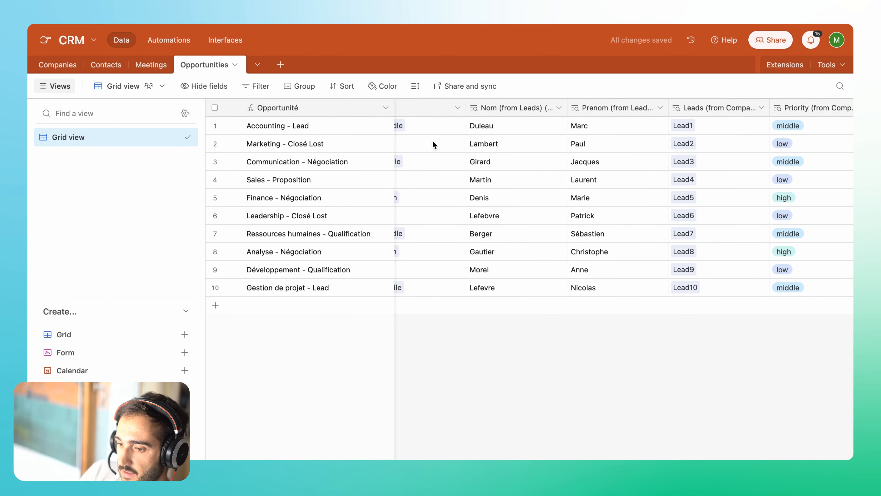
{"action": "left_click", "coordinate": [57, 64]}
{"action": "left_click", "coordinate": [239, 67]}
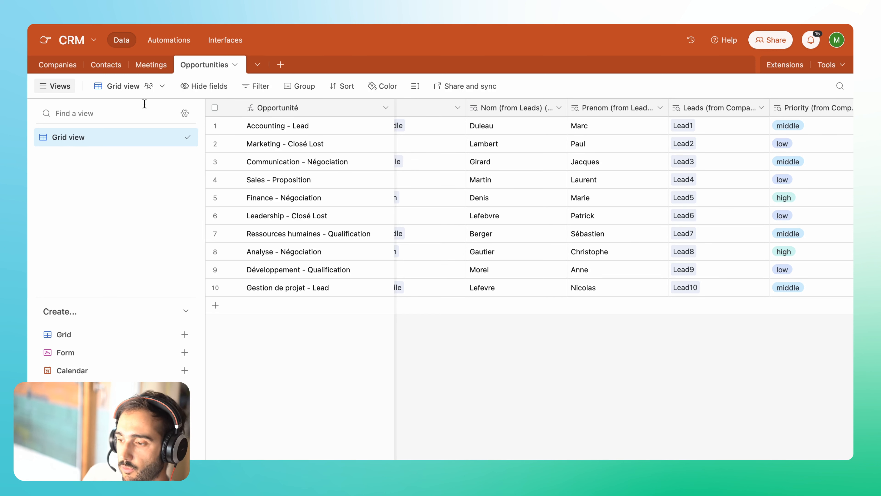
- Rename the Leads link field in the Companies table to Contact
{"action": "left_click", "coordinate": [106, 65]}
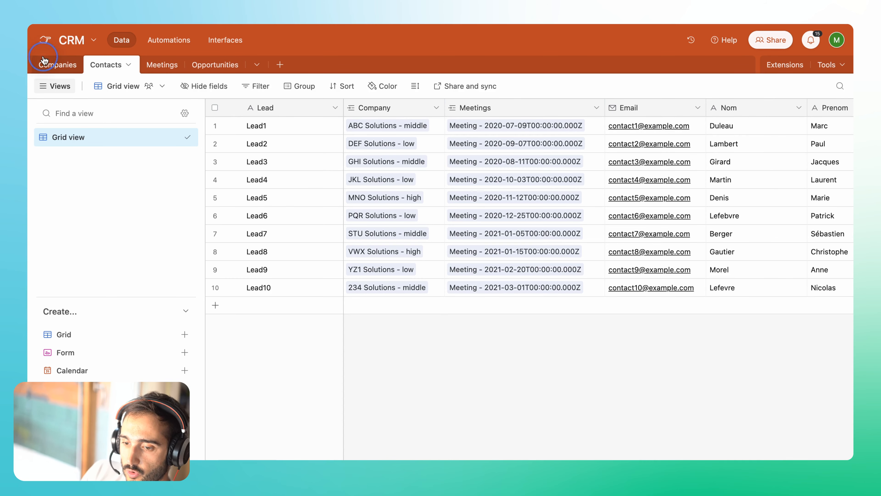
{"action": "left_click", "coordinate": [57, 65]}
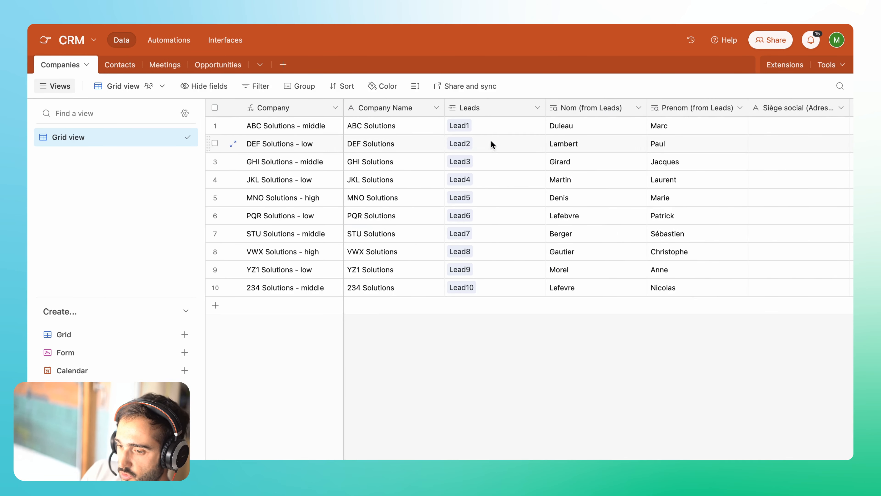
{"action": "double_click", "coordinate": [490, 109]}
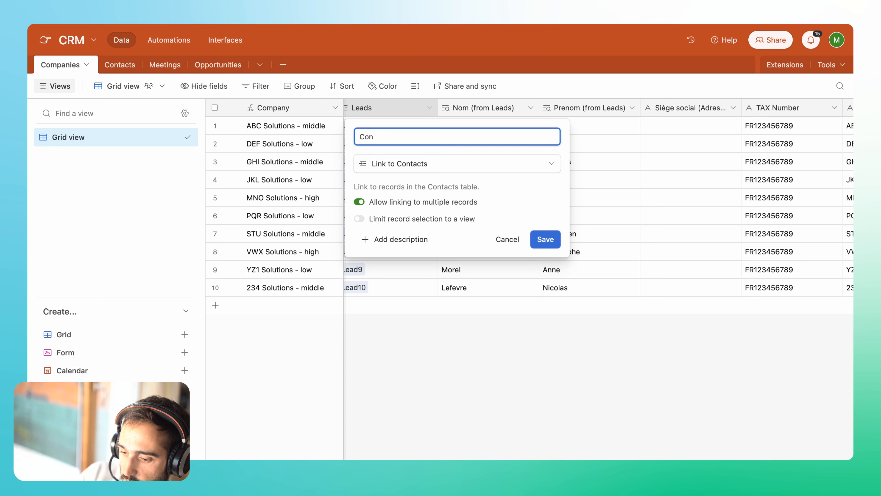
{"action": "type", "text": "Contact"}
{"action": "key", "text": "Return"}
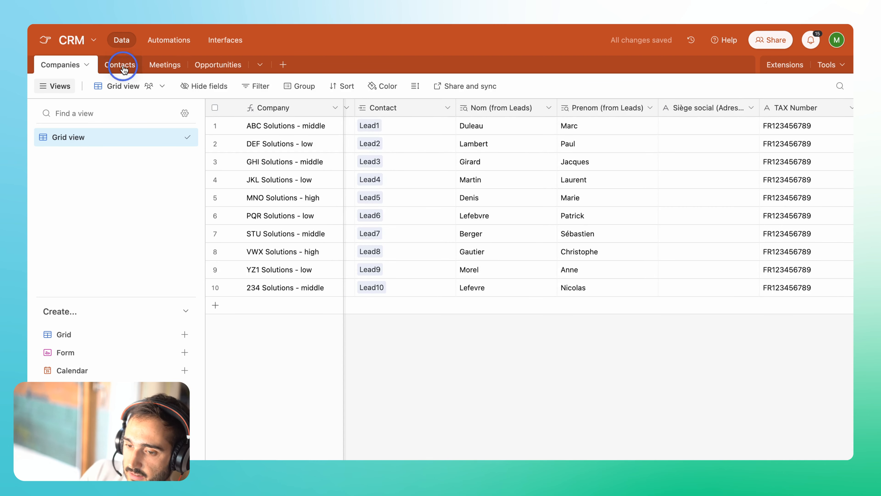
- Rename the Contacts table's primary field to Contact and convert it to the formula =Nom&" "&Prenom&" - "&Company
{"action": "left_click", "coordinate": [120, 64]}
{"action": "double_click", "coordinate": [269, 110]}
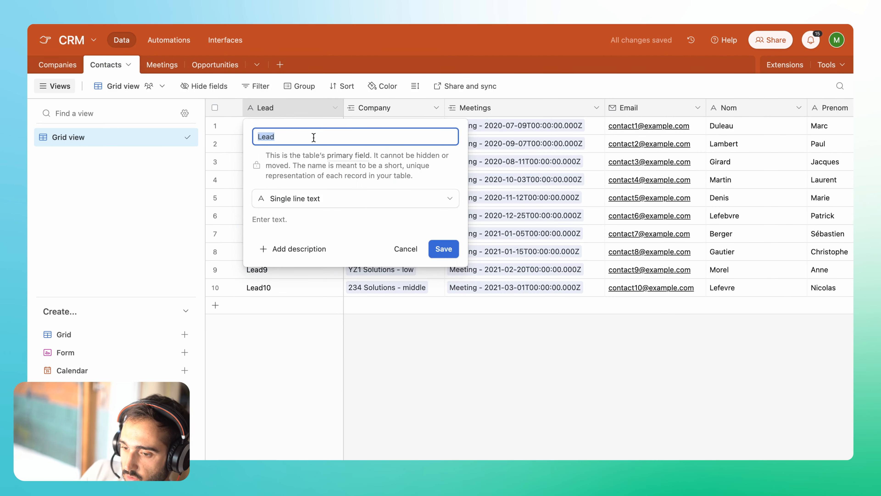
{"action": "type", "text": "Contact"}
{"action": "left_click", "coordinate": [299, 195]}
{"action": "type", "text": "for"}
{"action": "key", "text": "Return"}
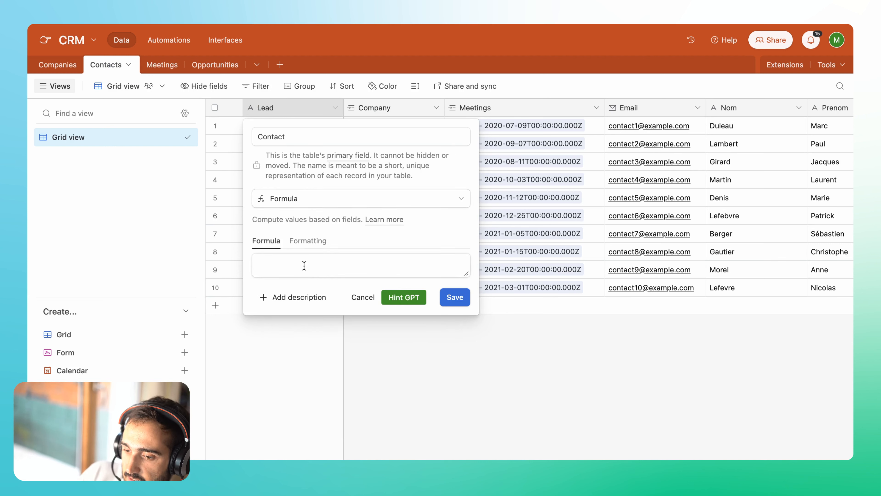
{"action": "left_click", "coordinate": [265, 264]}
{"action": "type", "text": "=Nom&\" \"Prén"}
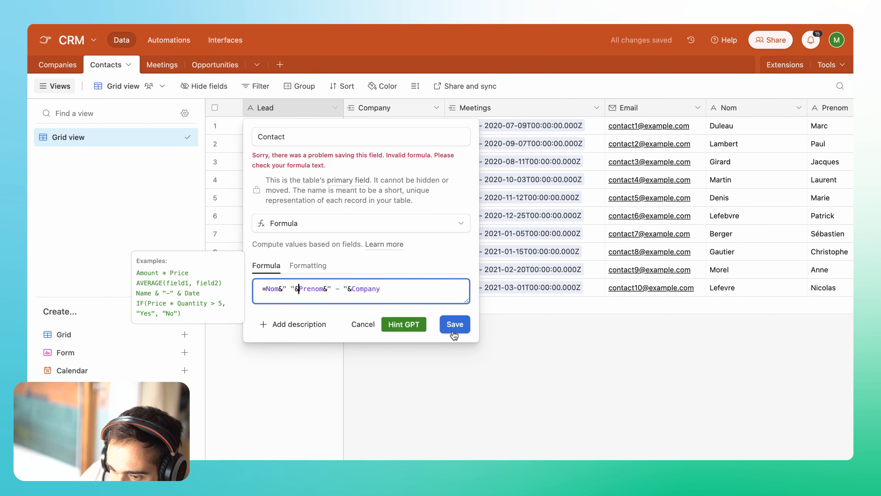
{"action": "left_click", "coordinate": [453, 327]}
{"action": "left_click", "coordinate": [533, 336]}
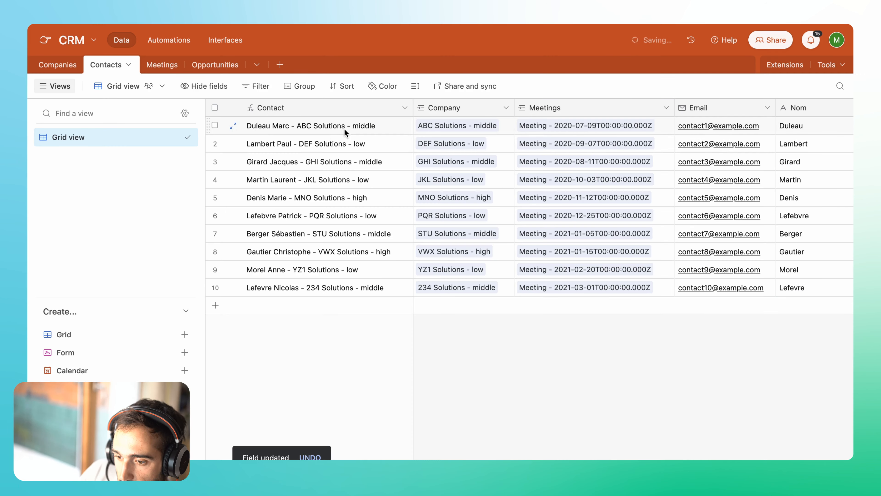
{"action": "left_click", "coordinate": [267, 133]}
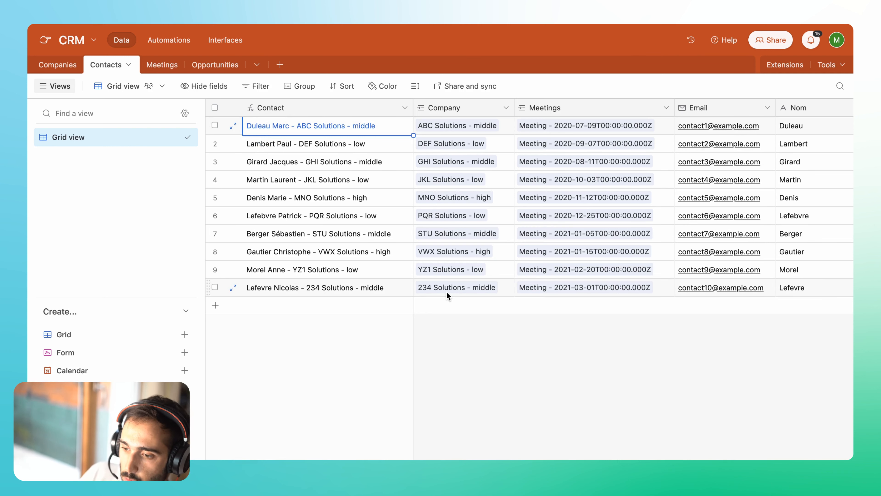
- Widen the Leads (from Company) column in the Opportunities table to fit the full contact names
{"action": "left_click", "coordinate": [215, 65]}
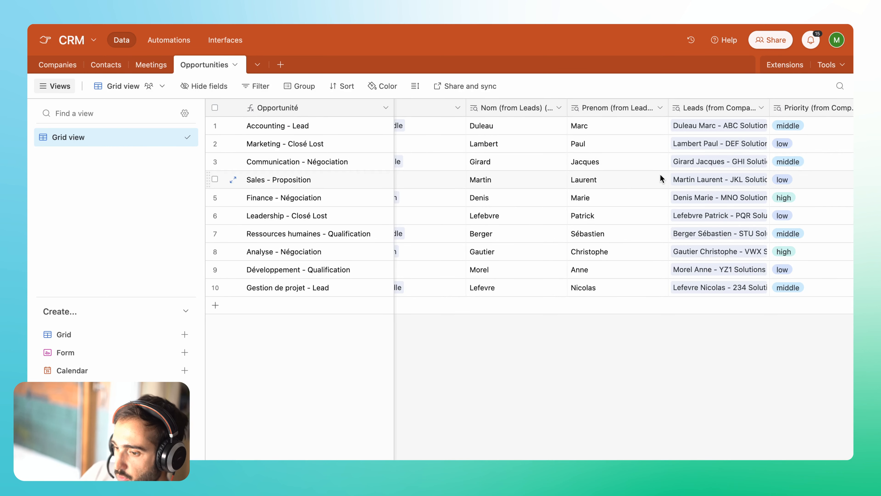
{"action": "scroll", "coordinate": [660, 178], "scroll_direction": "left", "scroll_amount": 5}
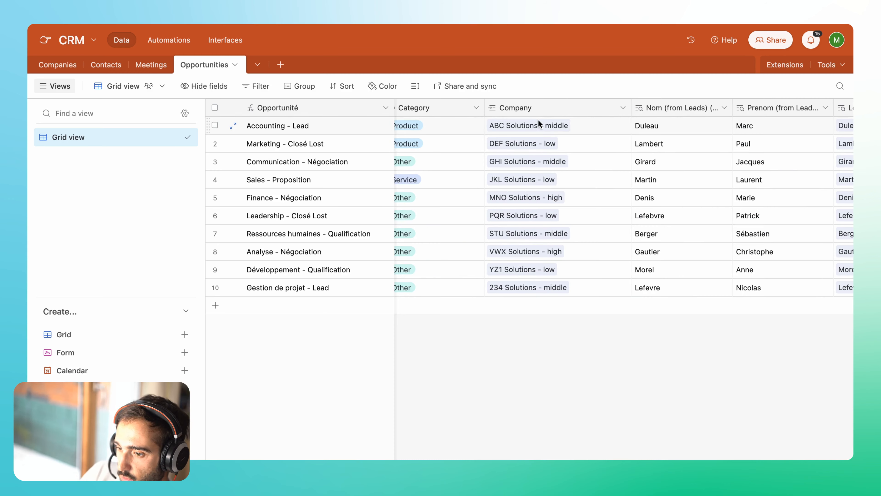
{"action": "scroll", "coordinate": [572, 136], "scroll_direction": "right", "scroll_amount": 5}
{"action": "left_click_drag", "start_coordinate": [701, 104], "coordinate": [769, 128]}
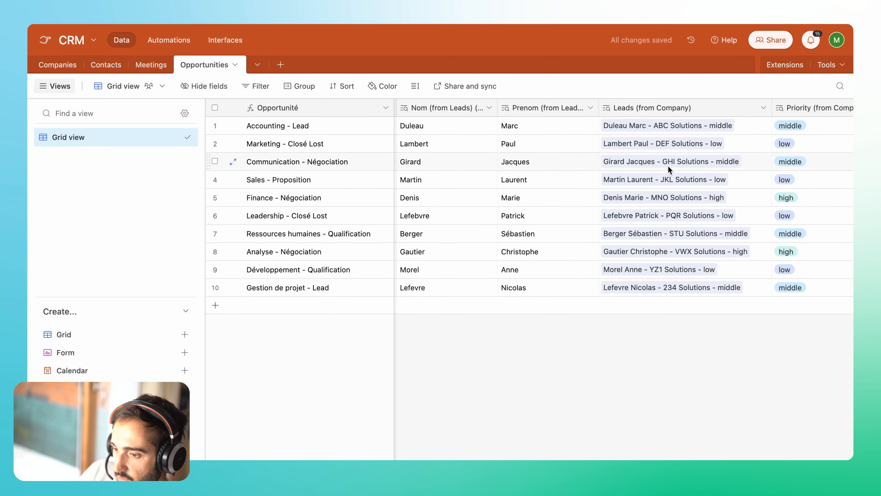
- Delete the Nom (from Leads), Prenom (from Leads) and Leads (from Company) lookup fields from the Opportunities table
{"action": "scroll", "coordinate": [627, 122], "scroll_direction": "left", "scroll_amount": 4}
{"action": "left_click", "coordinate": [626, 122]}
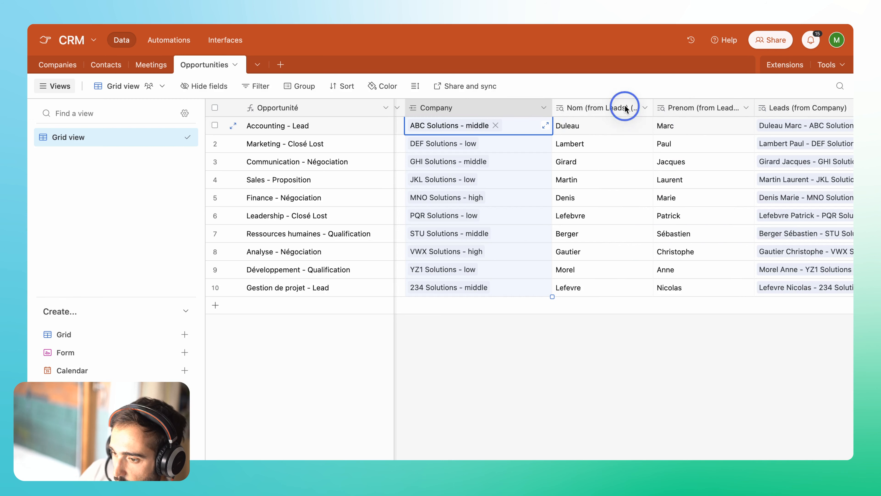
{"action": "left_click", "coordinate": [769, 110], "text": "shift"}
{"action": "right_click", "coordinate": [769, 110]}
{"action": "left_click", "coordinate": [763, 226]}
- Add a lookup field for Contact through the Company link in the Opportunities table
{"action": "right_click", "coordinate": [552, 107]}
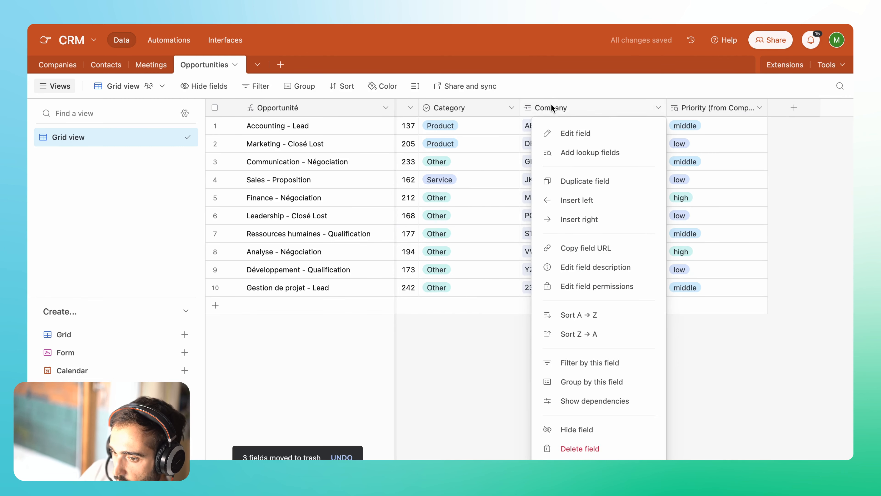
{"action": "left_click", "coordinate": [564, 153]}
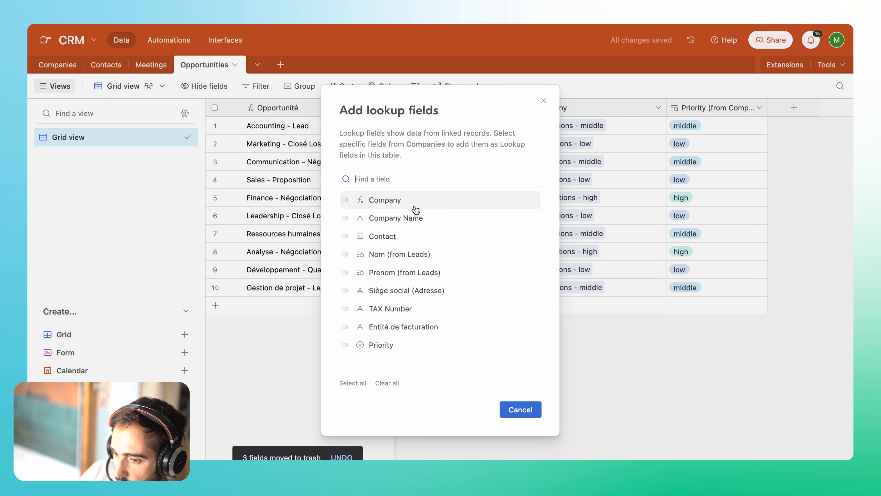
{"action": "left_click", "coordinate": [434, 236]}
{"action": "left_click", "coordinate": [521, 409]}
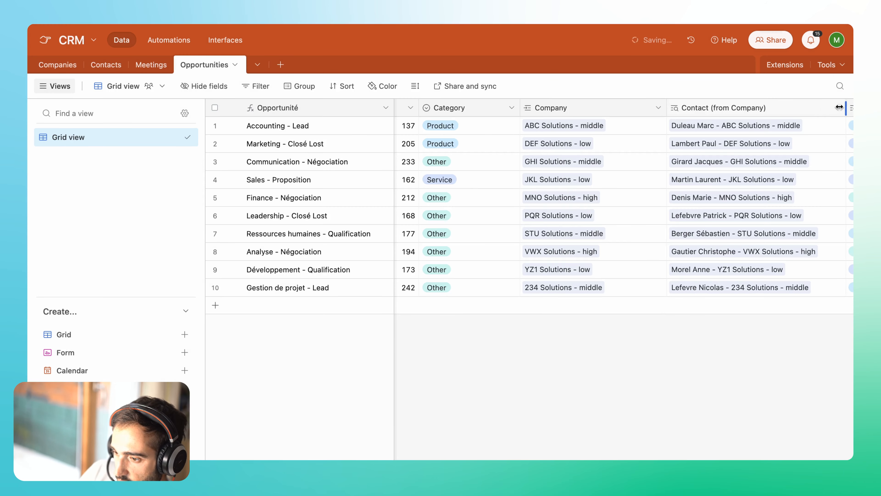
- Edit the Contact formula in the Contacts table to join only Nom and Prenom, without the company
{"action": "left_click", "coordinate": [110, 70]}
{"action": "double_click", "coordinate": [321, 109]}
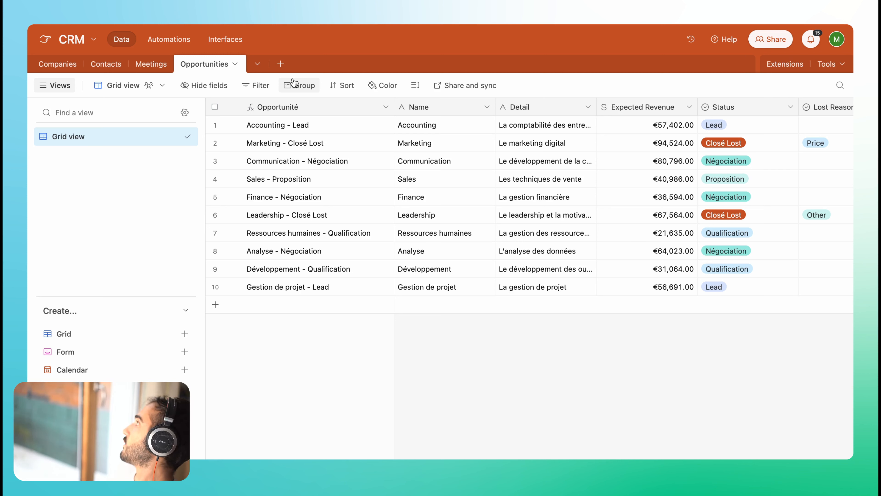
{"action": "mouse_move", "coordinate": [27, 83]}
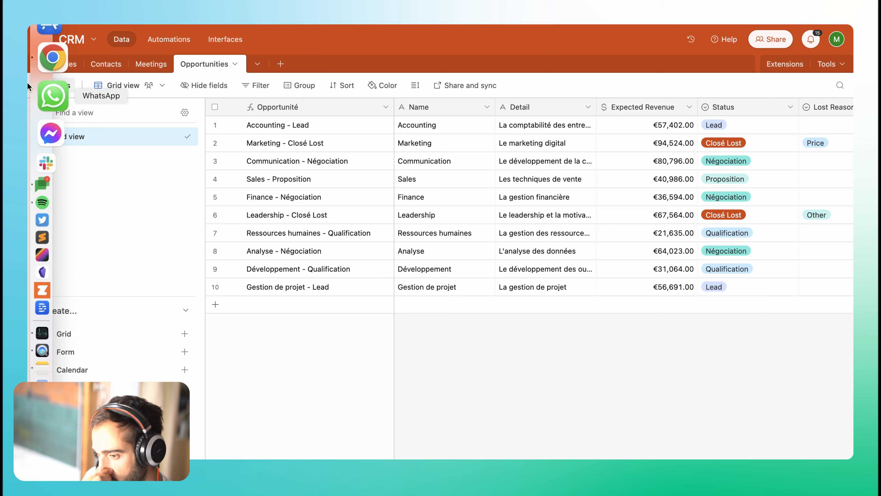
- Create a form view named Lead Gen in the Contacts table and review its fields
{"action": "left_click", "coordinate": [95, 62]}
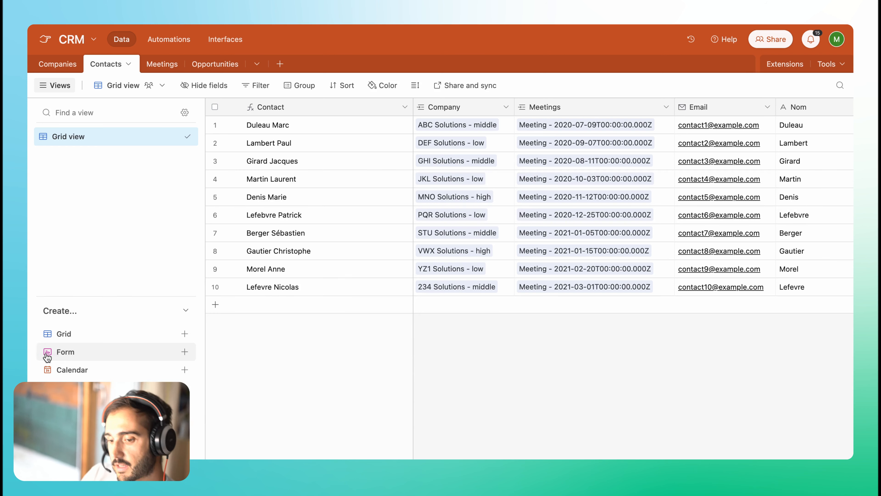
{"action": "left_click", "coordinate": [184, 352]}
{"action": "type", "text": "Lead Gen"}
{"action": "key", "text": "Return"}
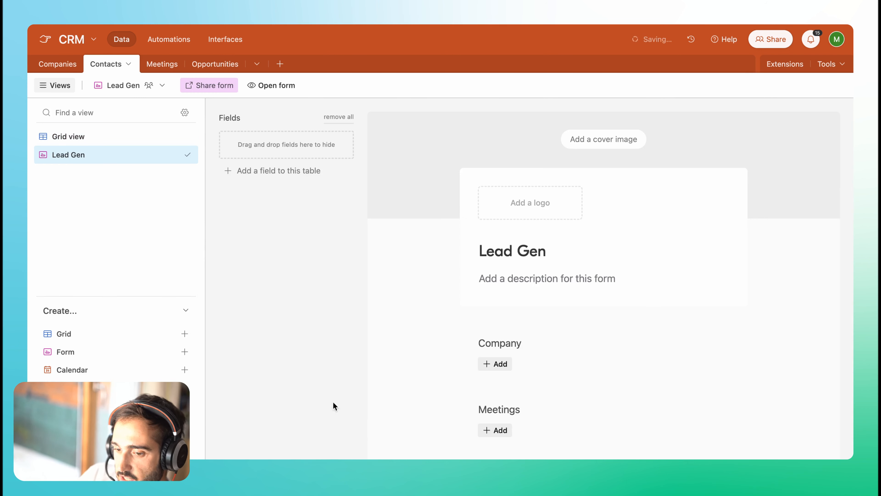
{"action": "scroll", "coordinate": [444, 223], "scroll_direction": "down", "scroll_amount": 15}
{"action": "scroll", "coordinate": [649, 340], "scroll_direction": "up", "scroll_amount": 15}
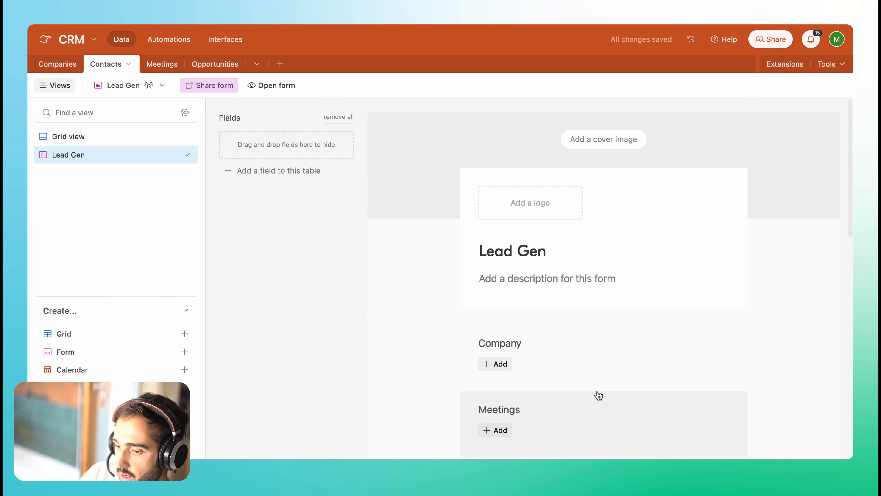
{"action": "scroll", "coordinate": [626, 343], "scroll_direction": "down", "scroll_amount": 4}
{"action": "scroll", "coordinate": [588, 421], "scroll_direction": "up", "scroll_amount": 1}
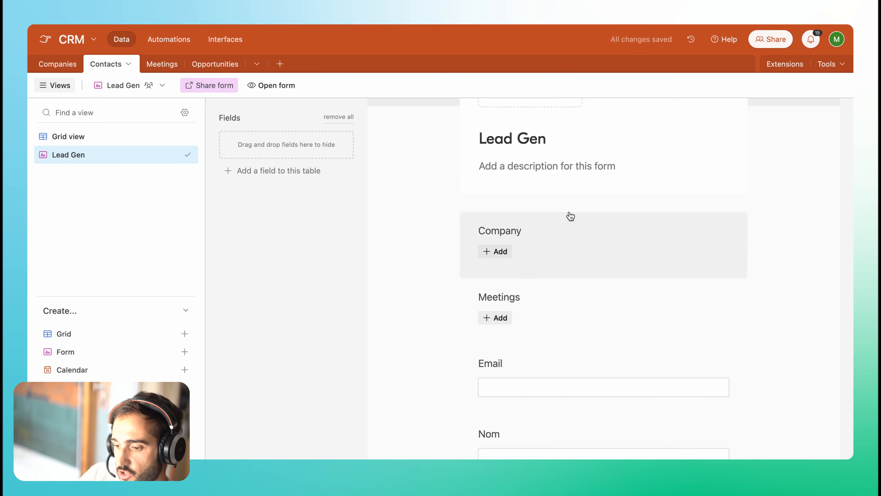
{"action": "scroll", "coordinate": [486, 270], "scroll_direction": "up", "scroll_amount": 3}
- Open the Lead Gen form through its share link, look through the public form and close it
{"action": "left_click", "coordinate": [222, 85]}
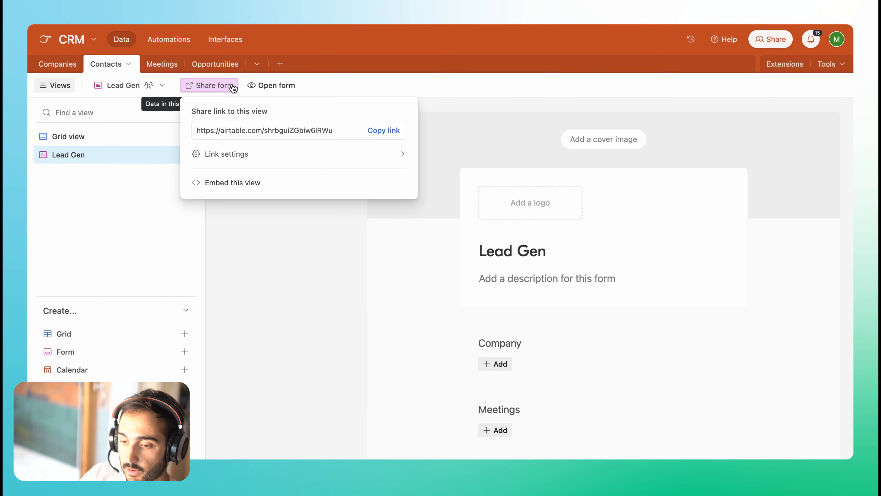
{"action": "left_click", "coordinate": [228, 130]}
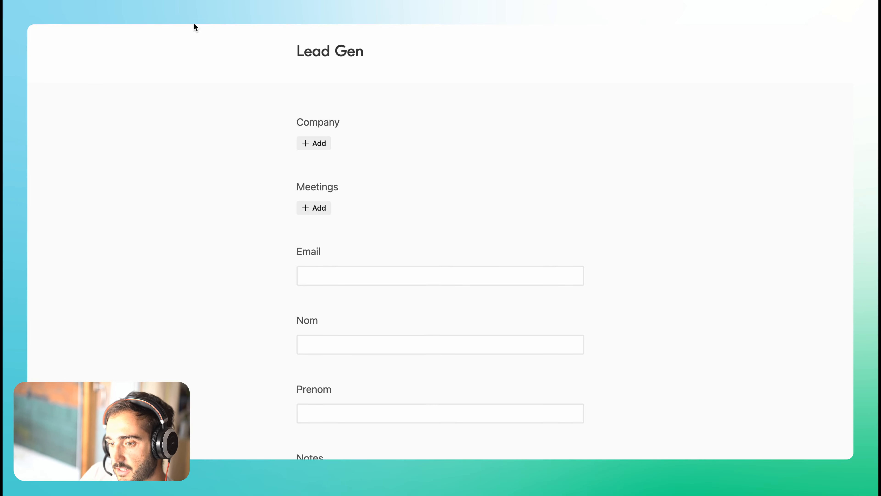
{"action": "scroll", "coordinate": [516, 369], "scroll_direction": "down", "scroll_amount": 10}
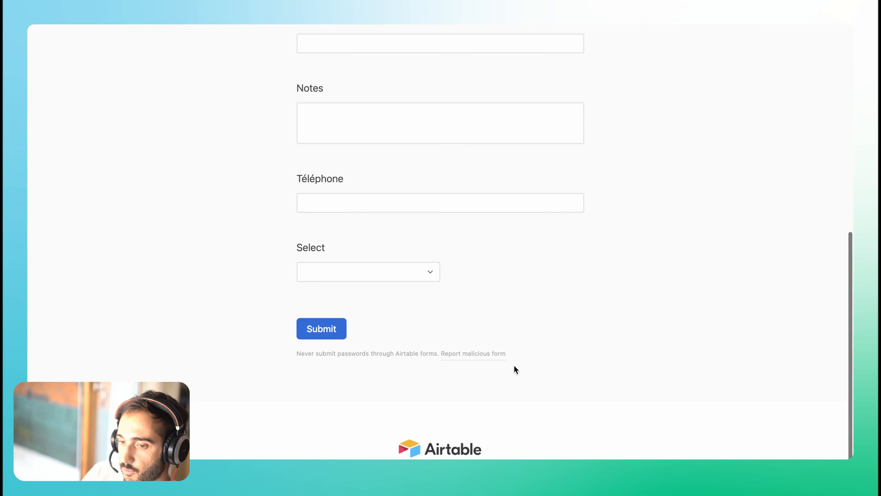
{"action": "key", "text": "super+w"}
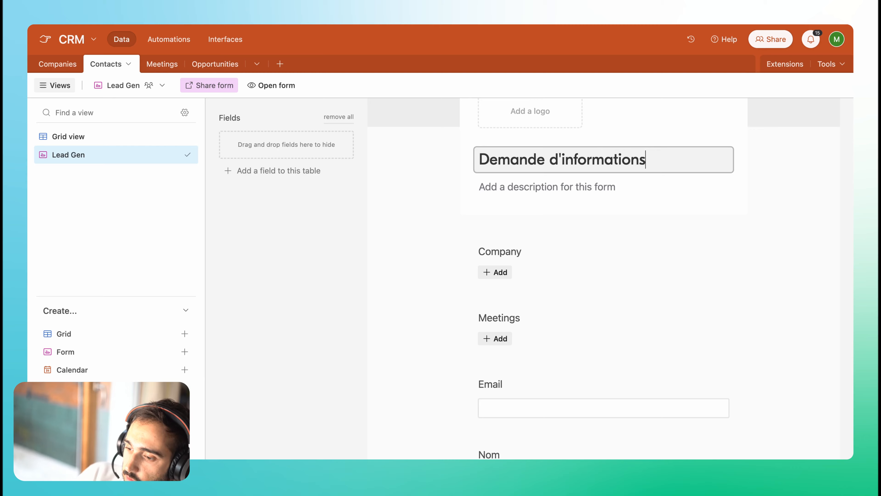
- Title the form "Demande d'informations" and describe it as "Dites-nous pour qu'on puisse vous aider le mieux possible."
{"action": "left_click", "coordinate": [479, 184]}
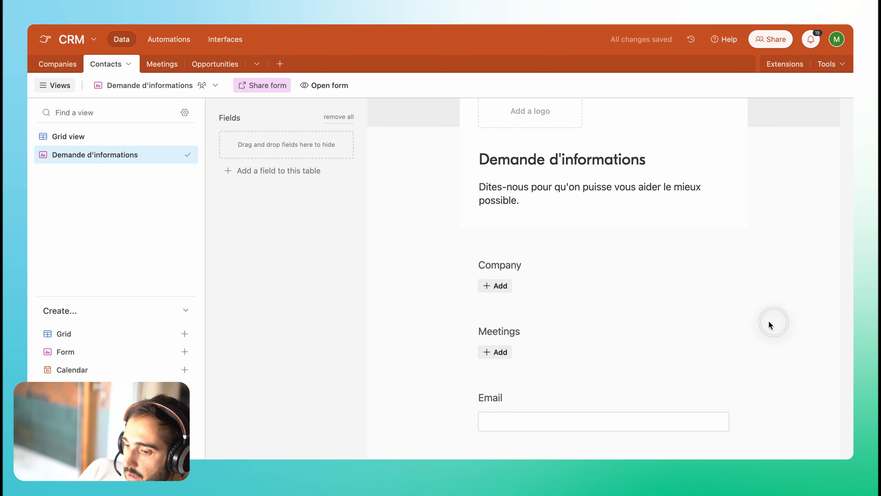
- Browse the company records offered by the form's Company field and close the list without choosing one
{"action": "left_click", "coordinate": [494, 283]}
{"action": "scroll", "coordinate": [390, 307], "scroll_direction": "down", "scroll_amount": 10}
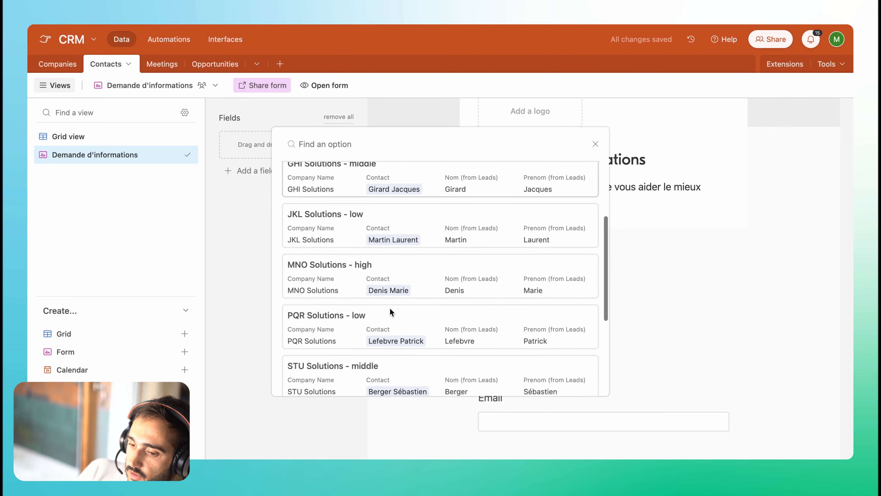
{"action": "left_click", "coordinate": [785, 326]}
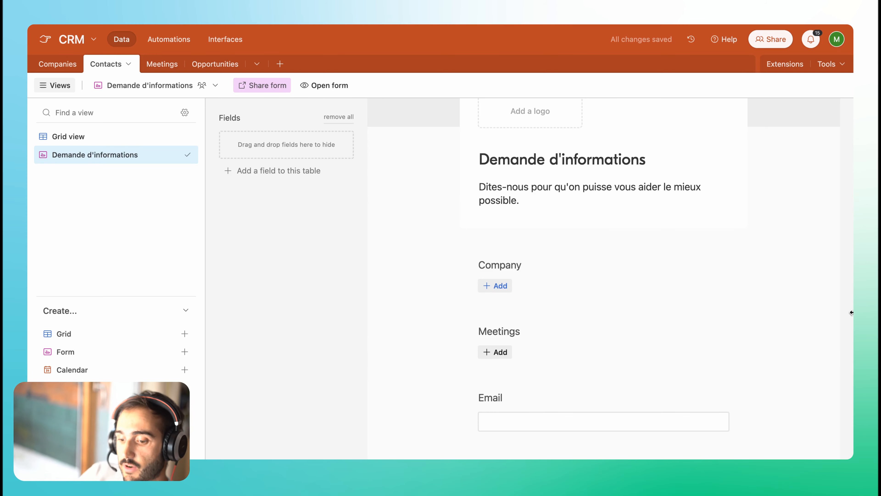
- Hide the Company and Meetings fields from the Demande d'informations form
{"action": "left_click", "coordinate": [705, 266]}
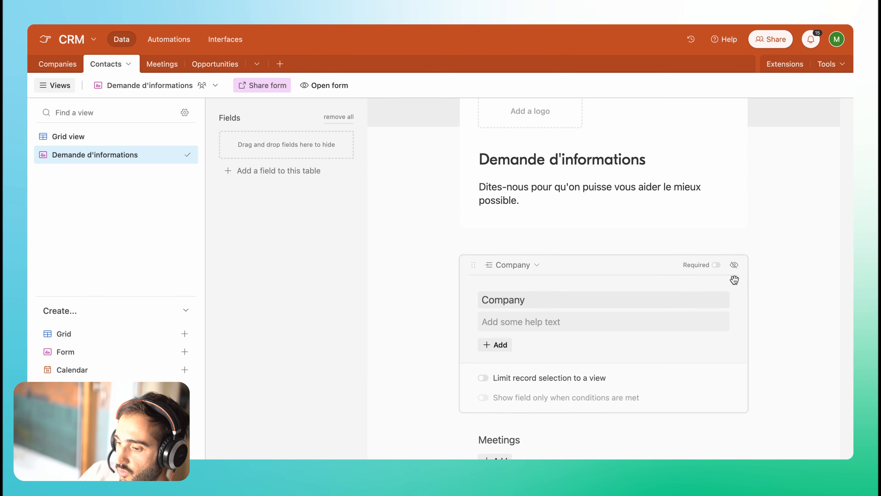
{"action": "left_click", "coordinate": [734, 265]}
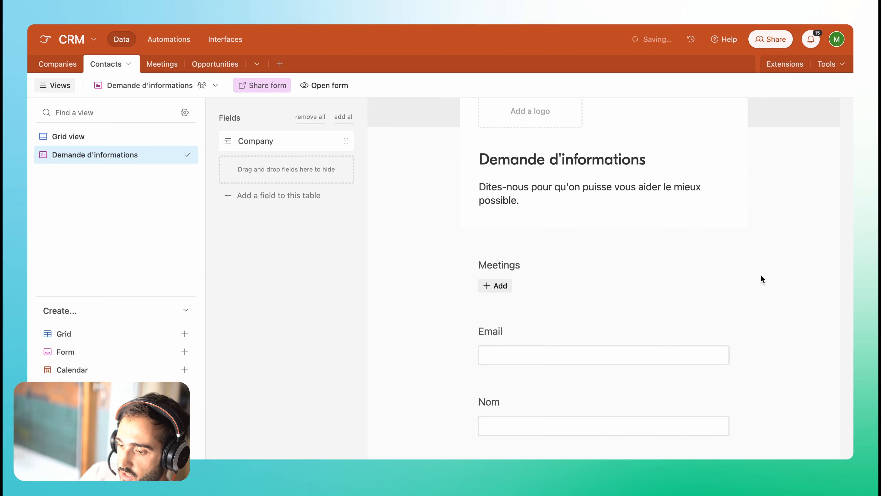
{"action": "left_click", "coordinate": [66, 136]}
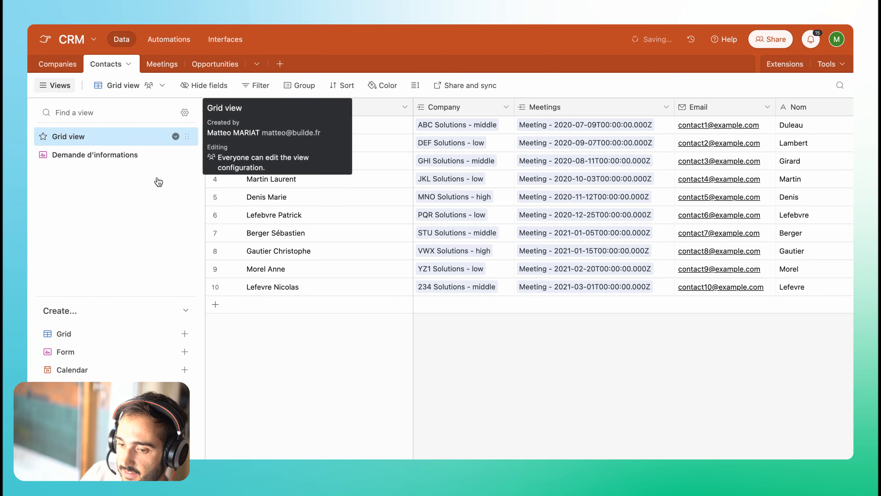
{"action": "left_click", "coordinate": [89, 154]}
{"action": "scroll", "coordinate": [599, 342], "scroll_direction": "down", "scroll_amount": 5}
{"action": "scroll", "coordinate": [599, 343], "scroll_direction": "up", "scroll_amount": 3}
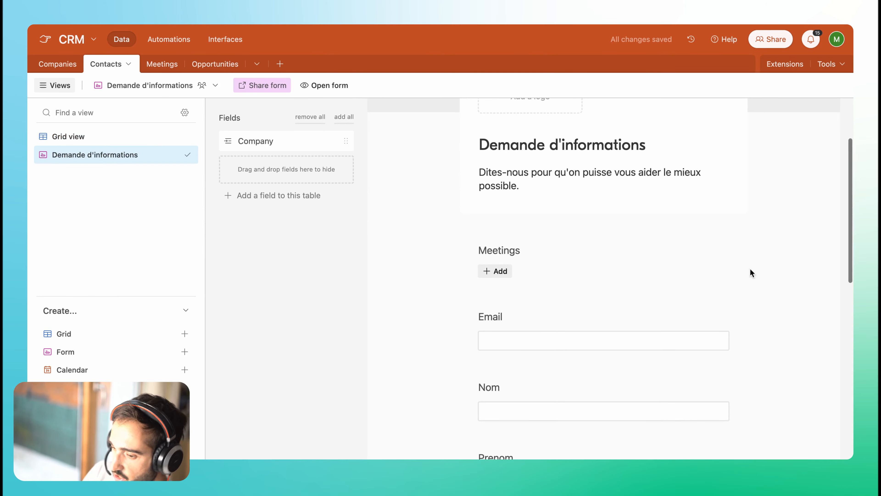
{"action": "left_click", "coordinate": [745, 272]}
{"action": "left_click", "coordinate": [739, 247]}
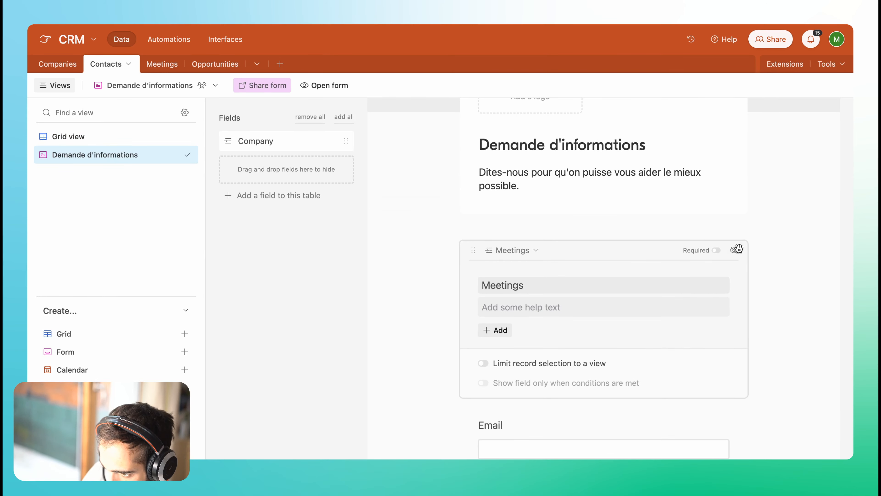
{"action": "left_click", "coordinate": [739, 247]}
- Reorder the form so Prenom and Nom precede Email, and hide the Notes and Select fields
{"action": "left_click_drag", "start_coordinate": [481, 395], "coordinate": [473, 249]}
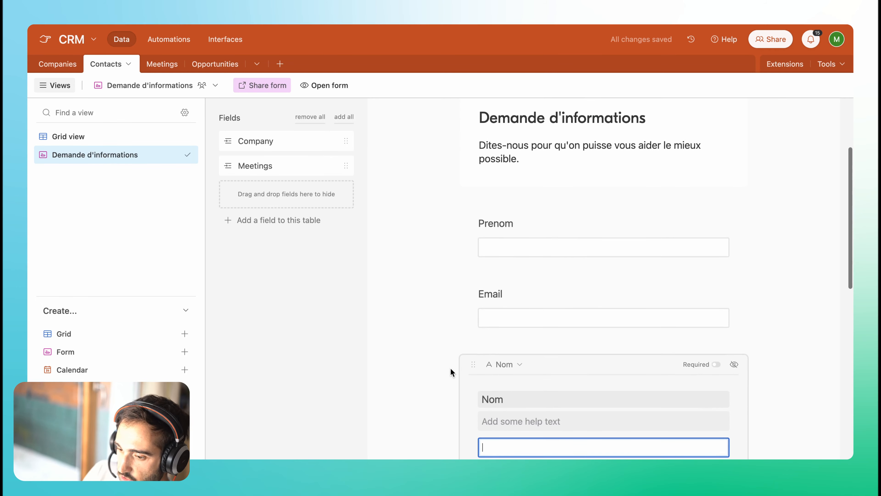
{"action": "scroll", "coordinate": [572, 335], "scroll_direction": "down", "scroll_amount": 8}
{"action": "left_click", "coordinate": [555, 269]}
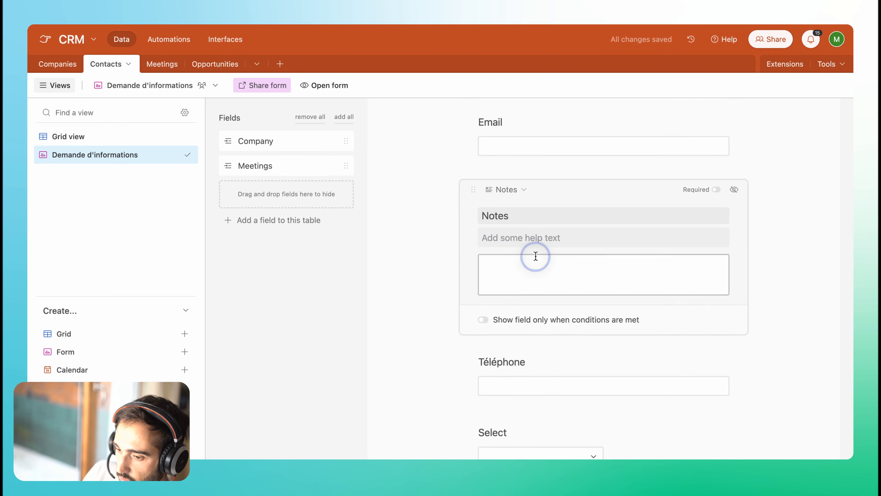
{"action": "left_click", "coordinate": [735, 184]}
{"action": "scroll", "coordinate": [616, 181], "scroll_direction": "up", "scroll_amount": 3}
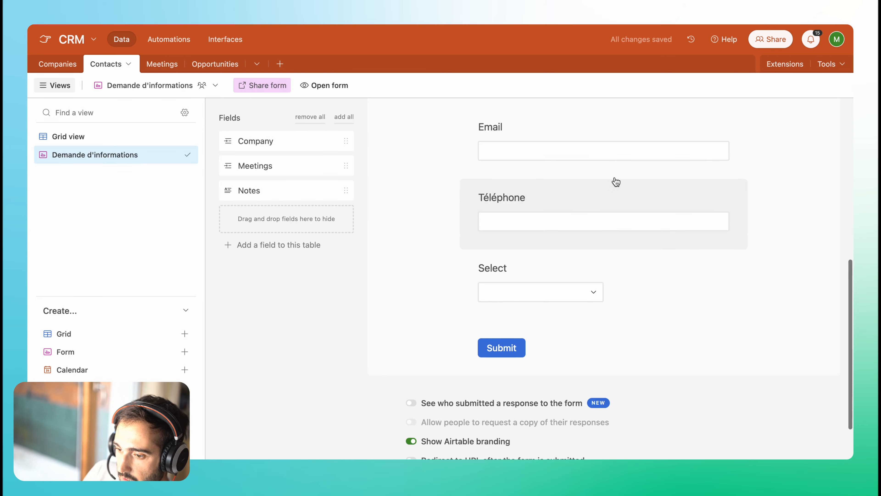
{"action": "left_click", "coordinate": [525, 354]}
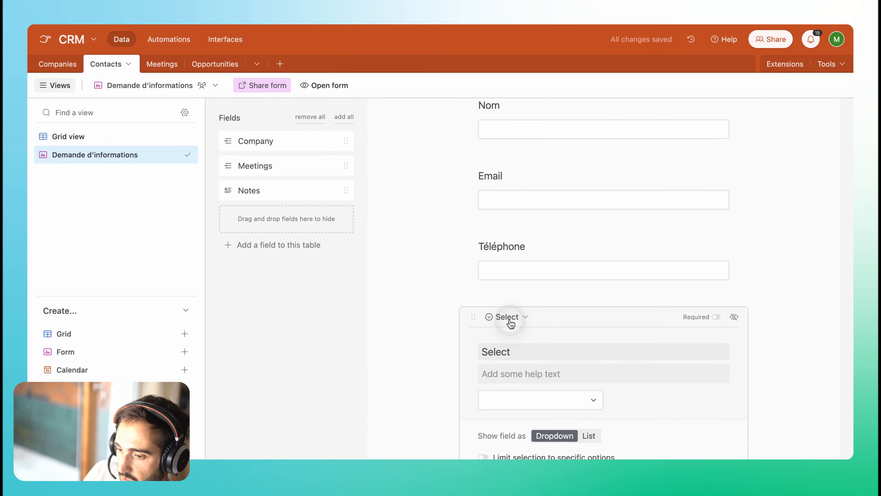
{"action": "left_click", "coordinate": [538, 403]}
{"action": "left_click", "coordinate": [734, 316]}
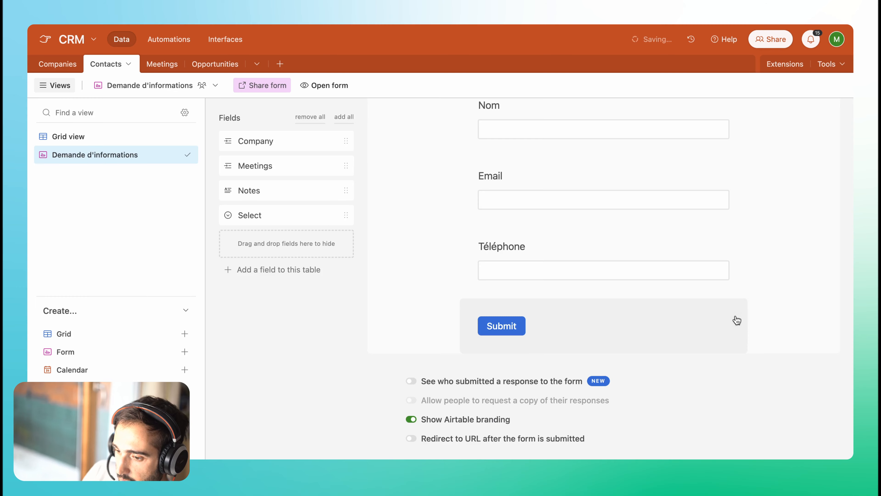
- Add Notes back to the form below Téléphone, labelled "Votre demande" with the help text "Vous pouvez tout nous dire."
{"action": "scroll", "coordinate": [527, 267], "scroll_direction": "up", "scroll_amount": 3}
{"action": "left_click", "coordinate": [309, 189]}
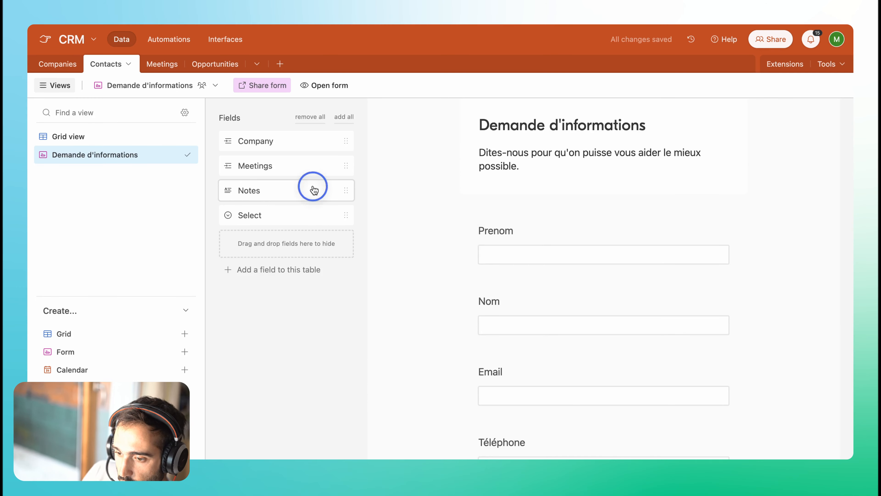
{"action": "left_click", "coordinate": [530, 340]}
{"action": "type", "text": "Votre demande"}
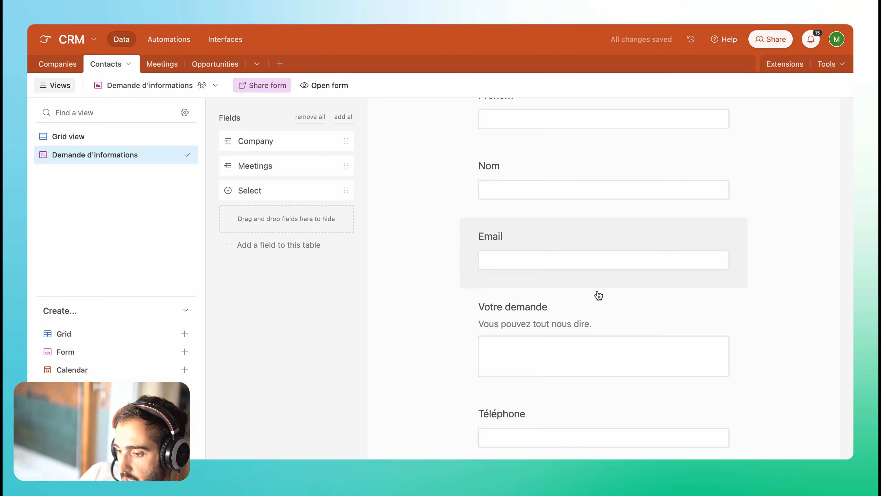
{"action": "left_click_drag", "start_coordinate": [471, 305], "coordinate": [631, 303]}
- Make the form's Prenom, Nom and Votre demande fields required
{"action": "scroll", "coordinate": [659, 320], "scroll_direction": "up", "scroll_amount": 10}
{"action": "left_click", "coordinate": [619, 333]}
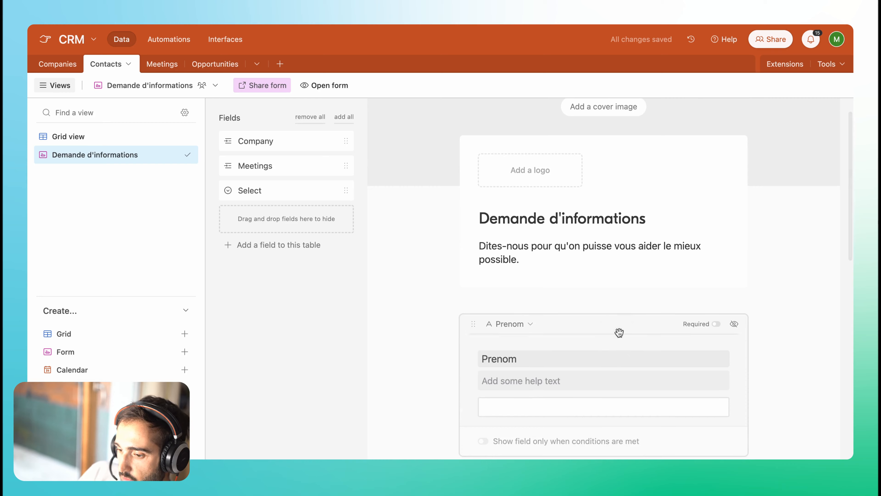
{"action": "left_click", "coordinate": [716, 324]}
{"action": "scroll", "coordinate": [717, 326], "scroll_direction": "down", "scroll_amount": 3}
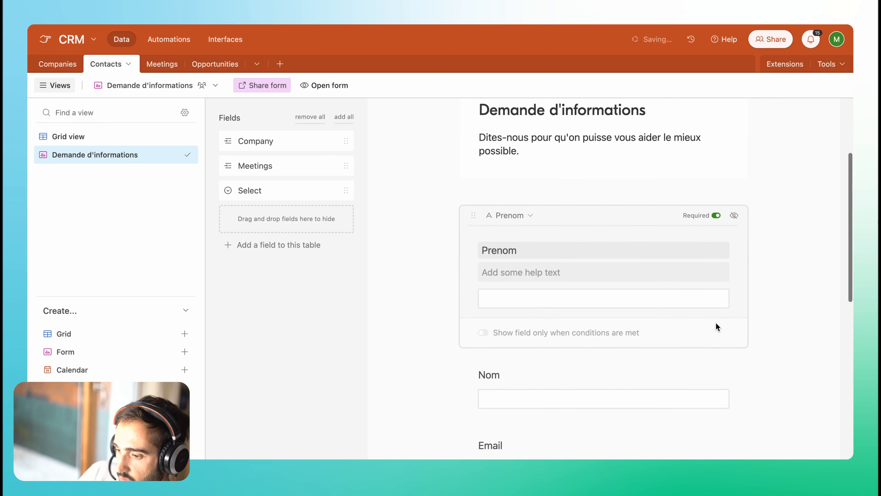
{"action": "left_click", "coordinate": [704, 385]}
{"action": "left_click", "coordinate": [717, 286]}
{"action": "scroll", "coordinate": [604, 368], "scroll_direction": "down", "scroll_amount": 5}
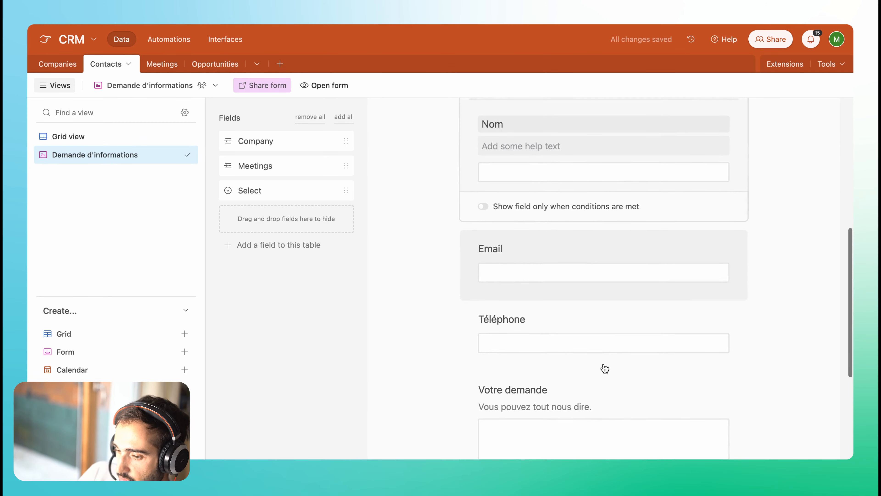
{"action": "scroll", "coordinate": [658, 310], "scroll_direction": "down", "scroll_amount": 3}
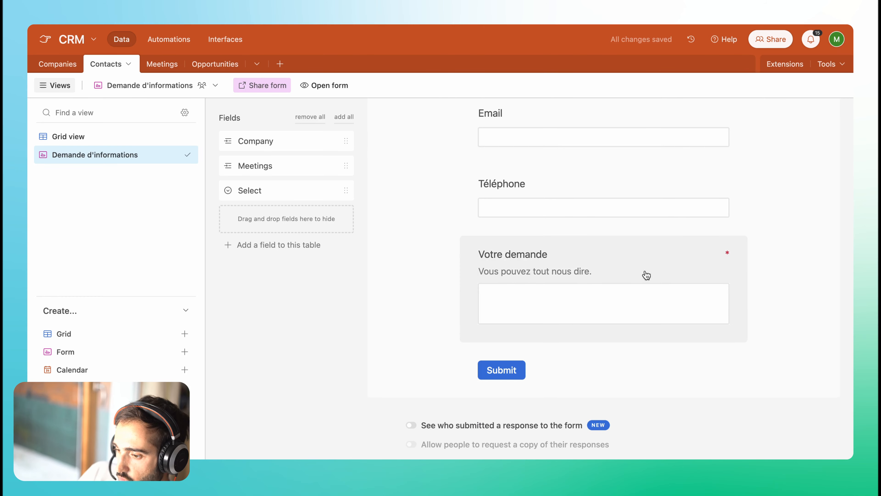
- Make the form's Email field required
{"action": "scroll", "coordinate": [594, 286], "scroll_direction": "up", "scroll_amount": 4}
{"action": "left_click", "coordinate": [699, 273]}
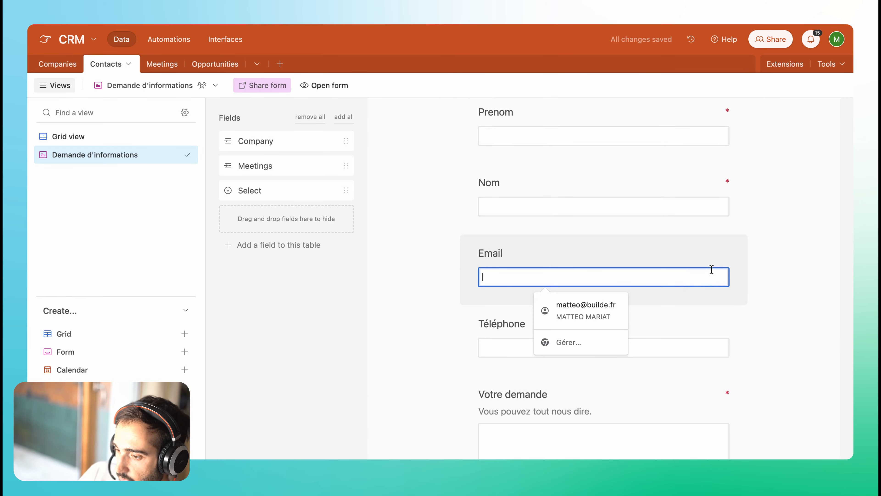
{"action": "left_click", "coordinate": [698, 249]}
{"action": "left_click", "coordinate": [717, 253]}
{"action": "left_click", "coordinate": [786, 325]}
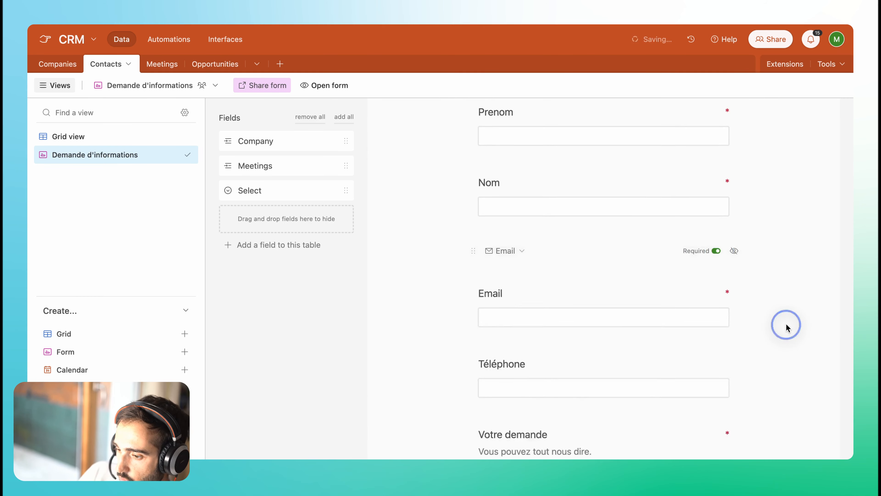
{"action": "scroll", "coordinate": [786, 324], "scroll_direction": "up", "scroll_amount": 5}
{"action": "scroll", "coordinate": [786, 328], "scroll_direction": "up", "scroll_amount": 2}
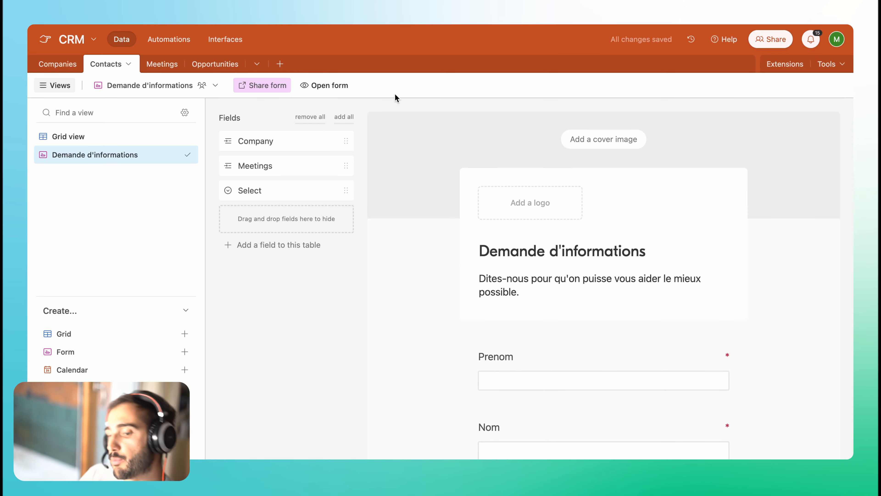
- Turn off Airtable branding on the form, and try the option to see who submitted a response before switching it off
{"action": "scroll", "coordinate": [523, 126], "scroll_direction": "down", "scroll_amount": 1}
{"action": "scroll", "coordinate": [522, 125], "scroll_direction": "down", "scroll_amount": 15}
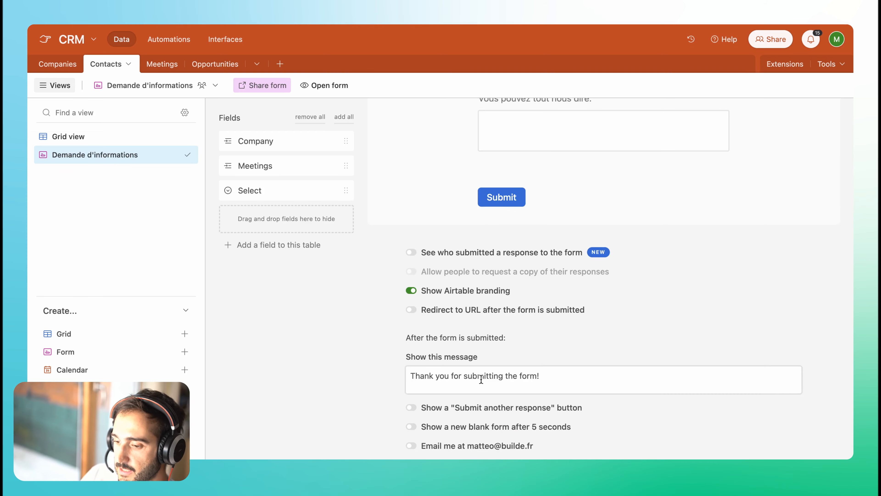
{"action": "left_click", "coordinate": [434, 292]}
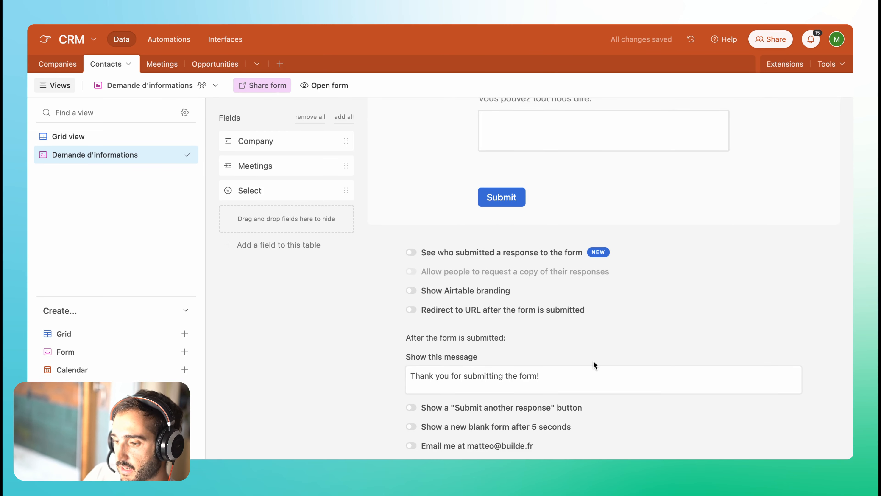
{"action": "left_click", "coordinate": [503, 255]}
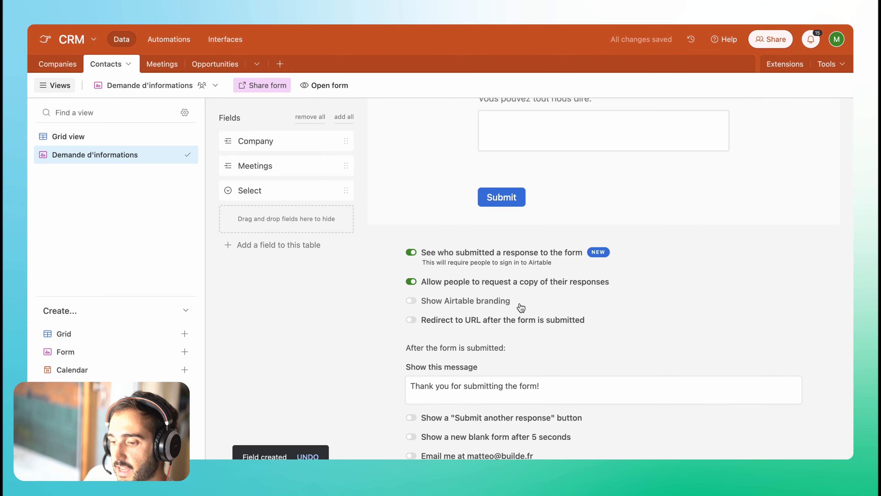
{"action": "left_click", "coordinate": [461, 255]}
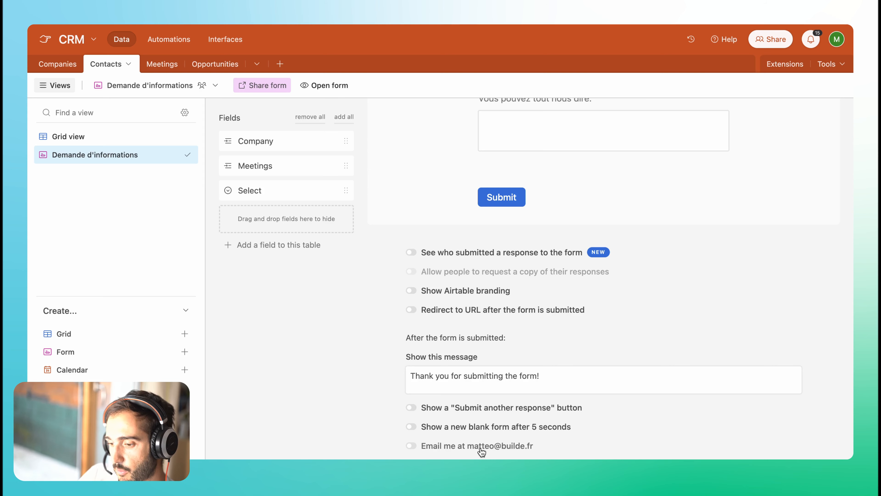
- Set the message shown after the form is submitted to "Merci, nous vous répondrons sous 24h."
{"action": "triple_click", "coordinate": [475, 382]}
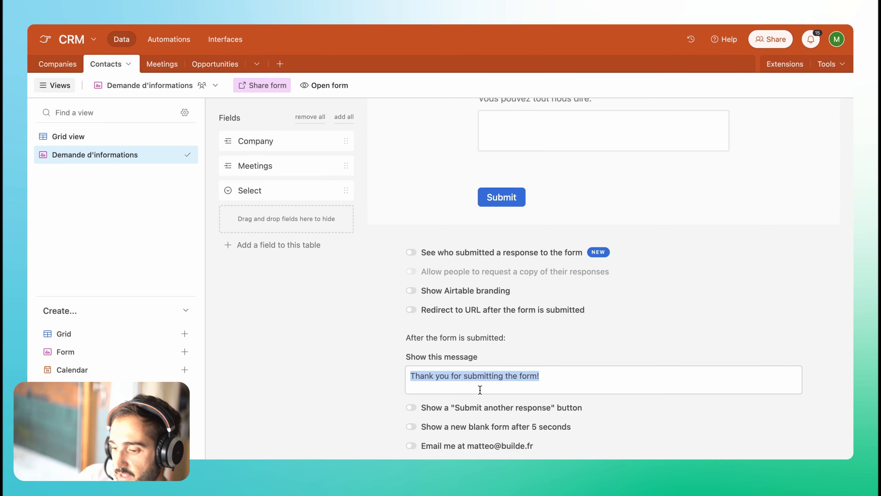
{"action": "type", "text": "Merci, nous vous répondrons sous 24h."}
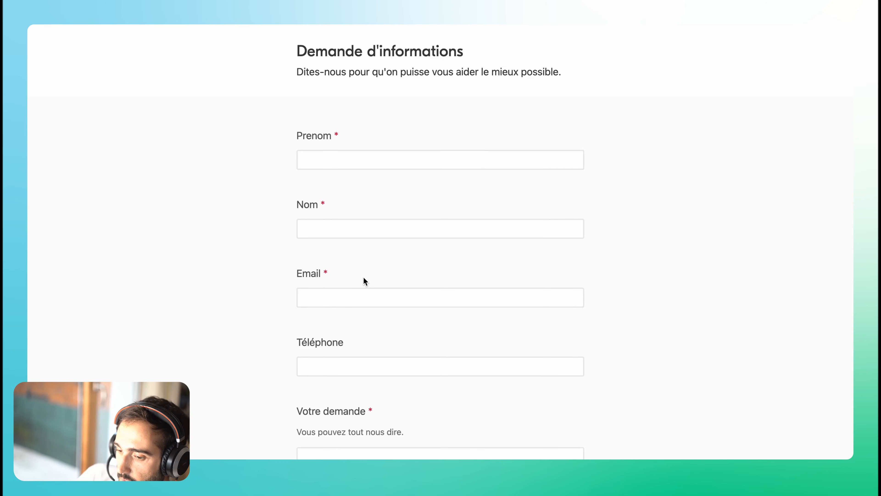
- Fill in the public form with the contact's first name, last name and e-mail and the request "Ceci est une demande", and submit it
{"action": "scroll", "coordinate": [365, 280], "scroll_direction": "down", "scroll_amount": 3}
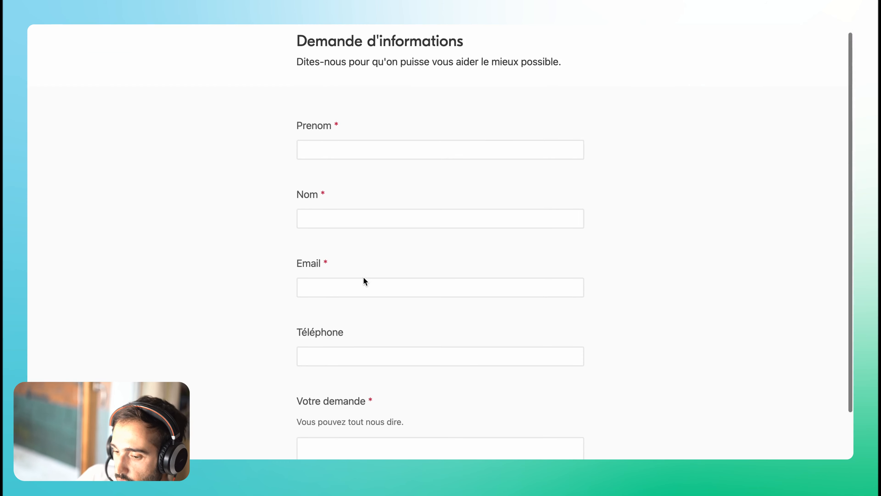
{"action": "scroll", "coordinate": [365, 280], "scroll_direction": "up", "scroll_amount": 3}
{"action": "left_click", "coordinate": [355, 165]}
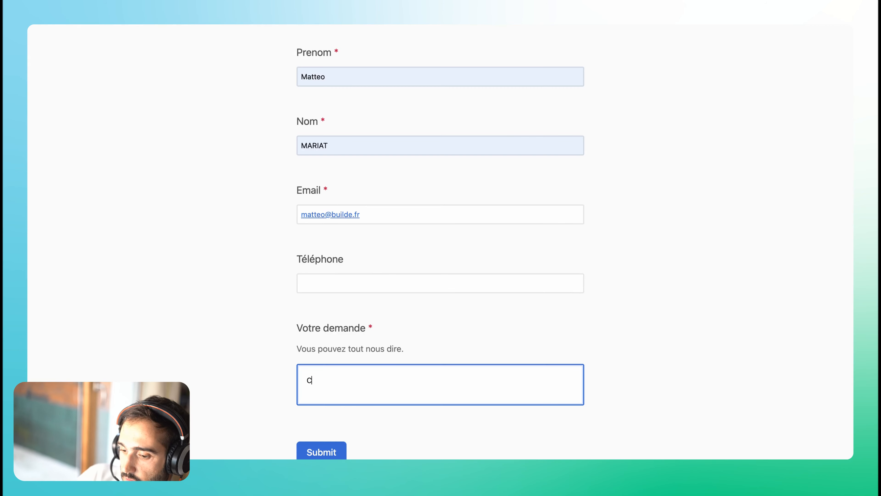
{"action": "type", "text": "une demande"}
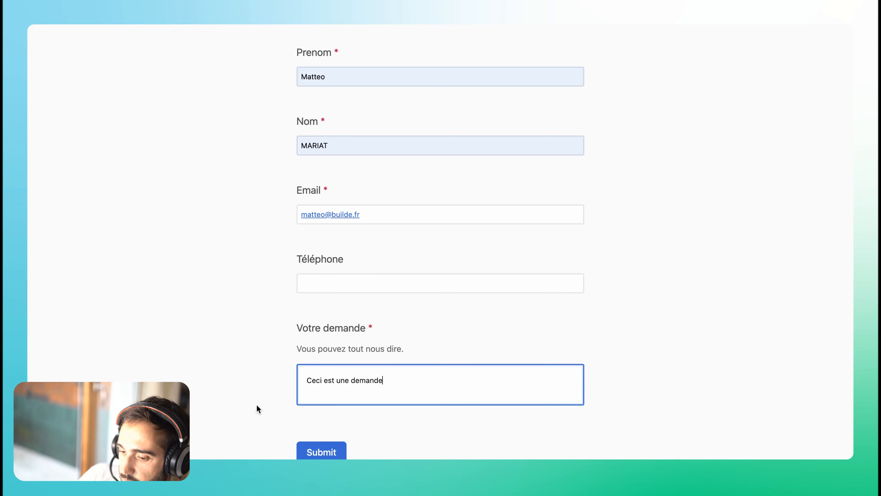
{"action": "left_click", "coordinate": [321, 451]}
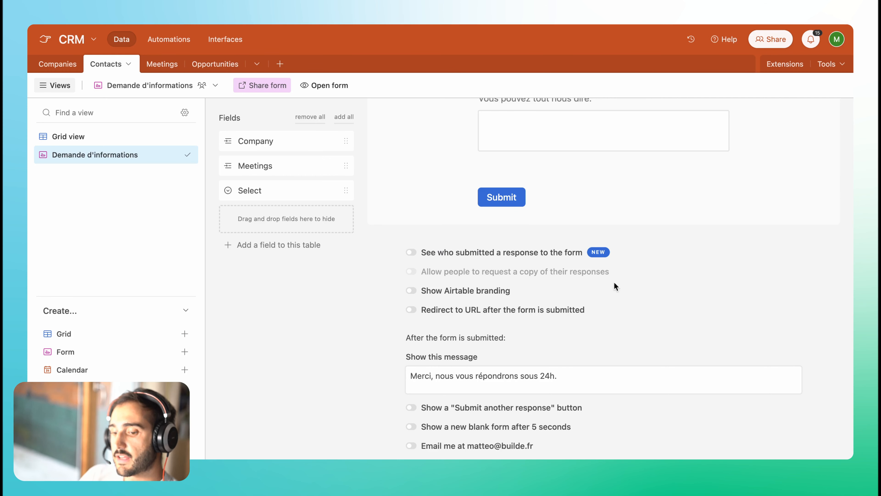
- Check the submitted record in the Contacts grid view and remove the Created By field
{"action": "left_click", "coordinate": [92, 136]}
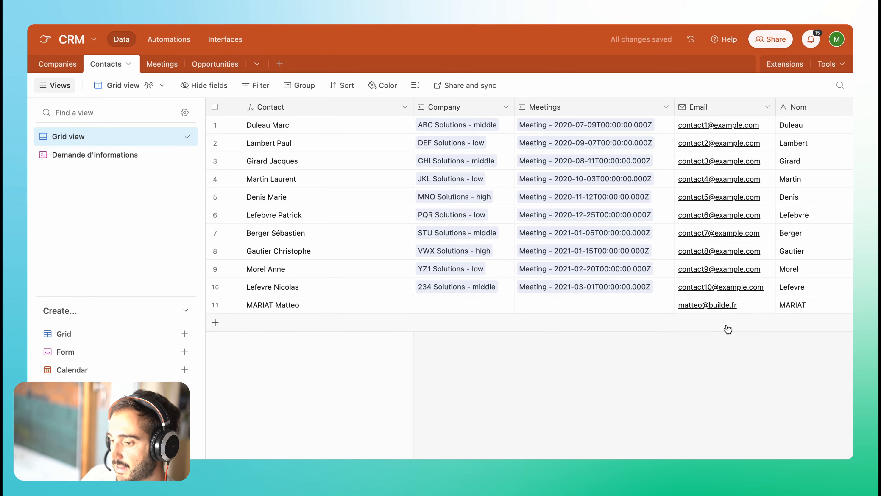
{"action": "scroll", "coordinate": [738, 303], "scroll_direction": "right", "scroll_amount": 10}
{"action": "scroll", "coordinate": [698, 292], "scroll_direction": "left", "scroll_amount": 10}
{"action": "scroll", "coordinate": [700, 288], "scroll_direction": "right", "scroll_amount": 15}
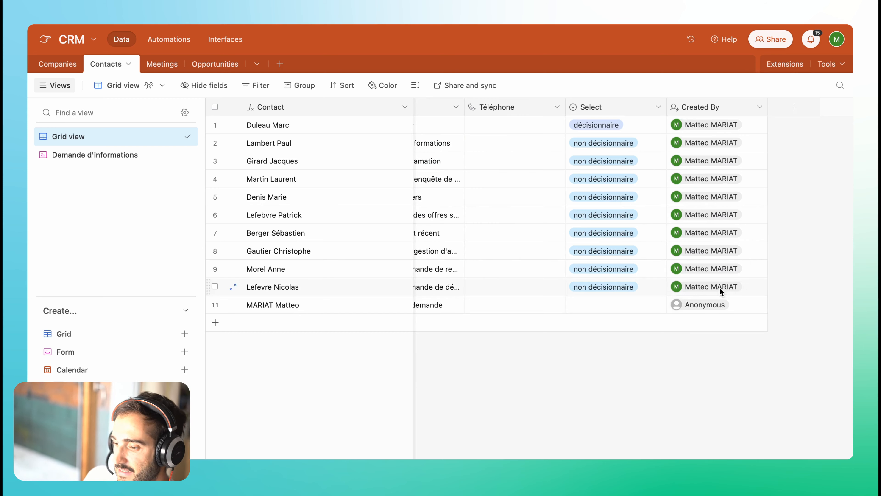
{"action": "left_click", "coordinate": [759, 107]}
{"action": "left_click", "coordinate": [714, 428]}
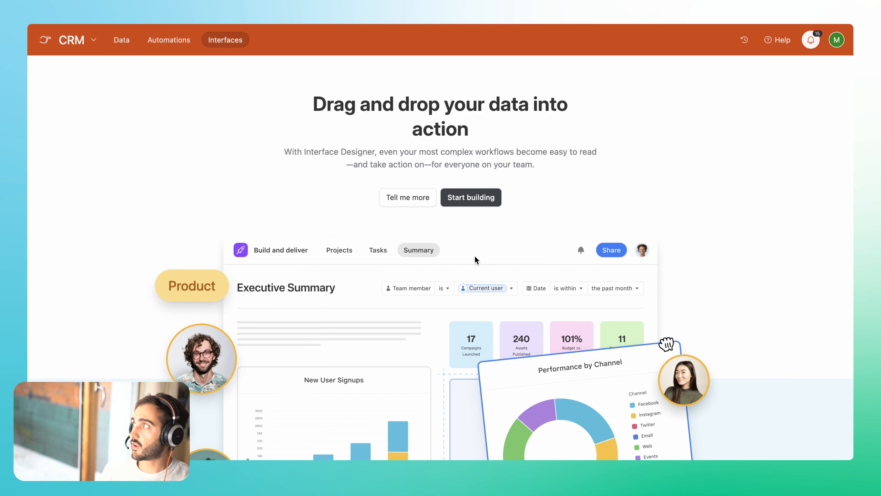
- Start building a new interface for the CRM base and name it "Dai"
{"action": "left_click", "coordinate": [471, 201]}
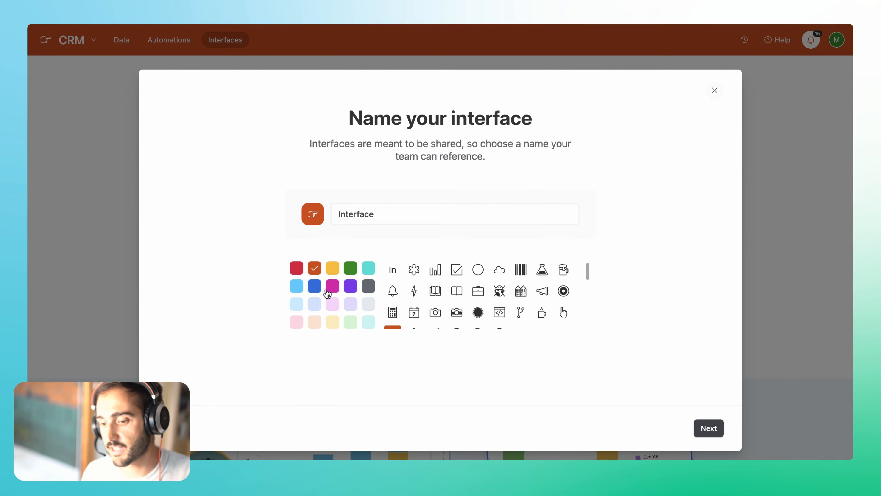
{"action": "left_click", "coordinate": [435, 219]}
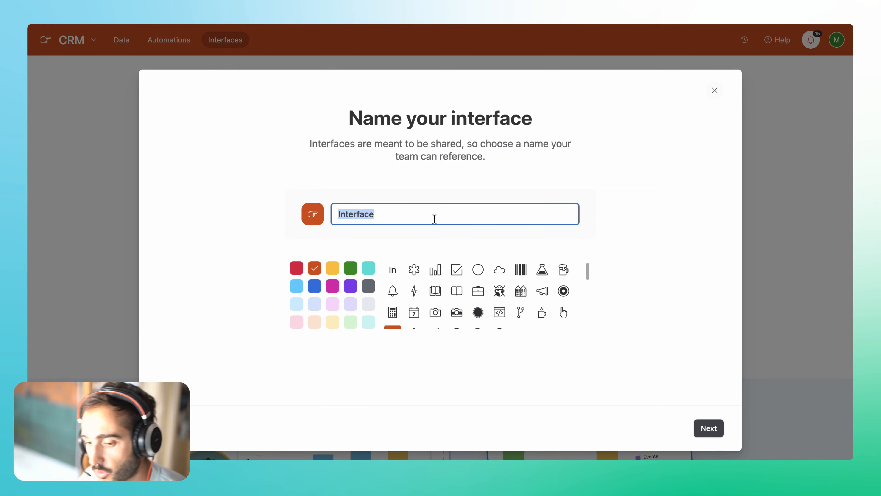
{"action": "type", "text": "Dai"}
{"action": "key", "text": "Return"}
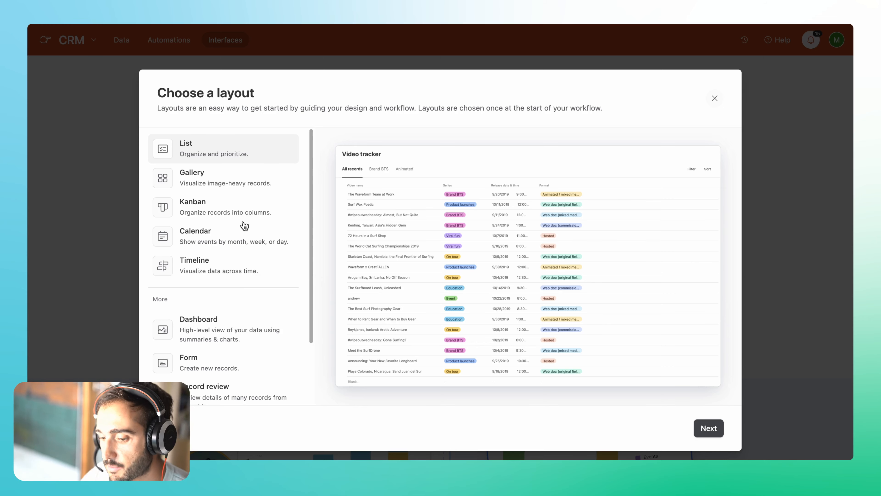
- Create the KPIs principaux page of the Dashboard interface from the Dashboard layout, based on the Opportunities table
{"action": "left_click", "coordinate": [222, 328]}
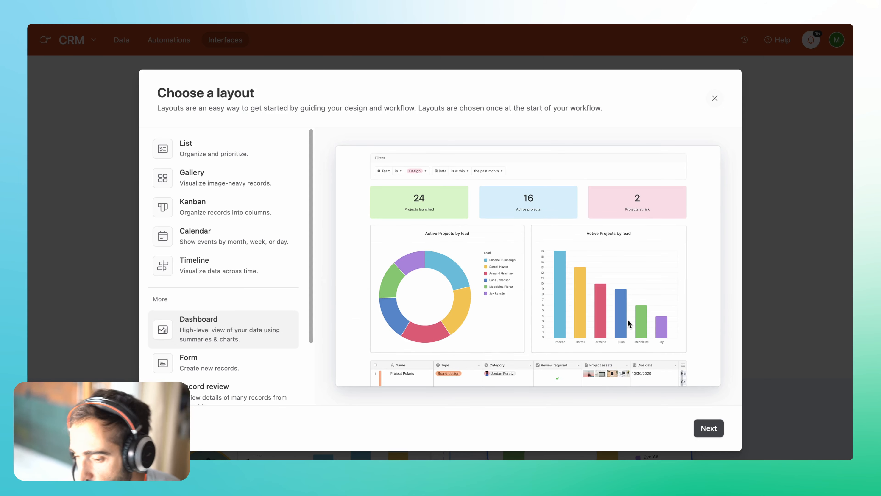
{"action": "left_click", "coordinate": [715, 432]}
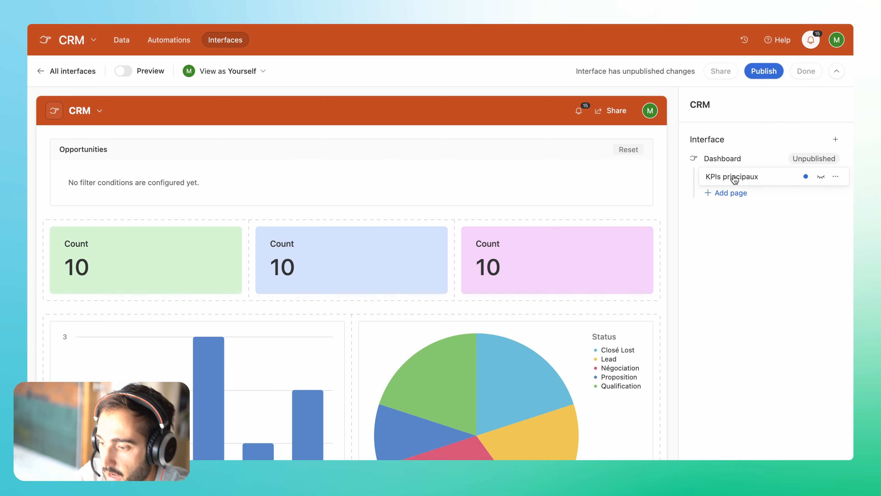
{"action": "scroll", "coordinate": [298, 255], "scroll_direction": "down", "scroll_amount": 5}
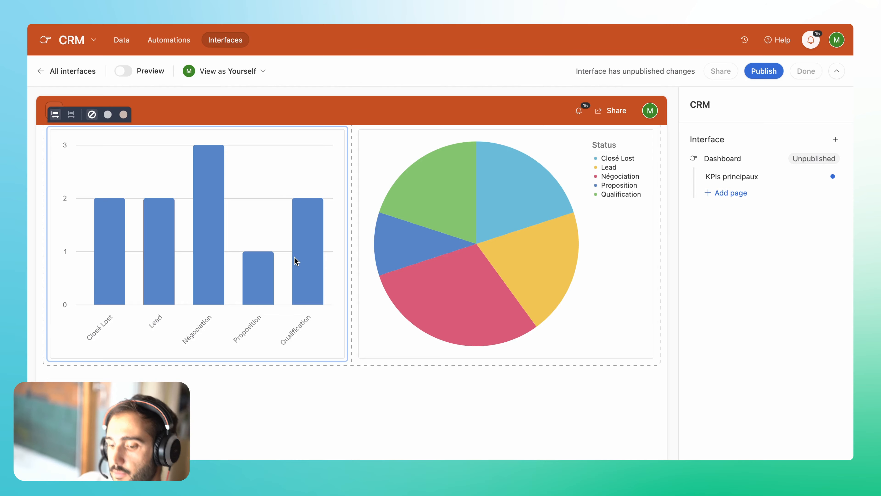
{"action": "scroll", "coordinate": [294, 257], "scroll_direction": "up", "scroll_amount": 1}
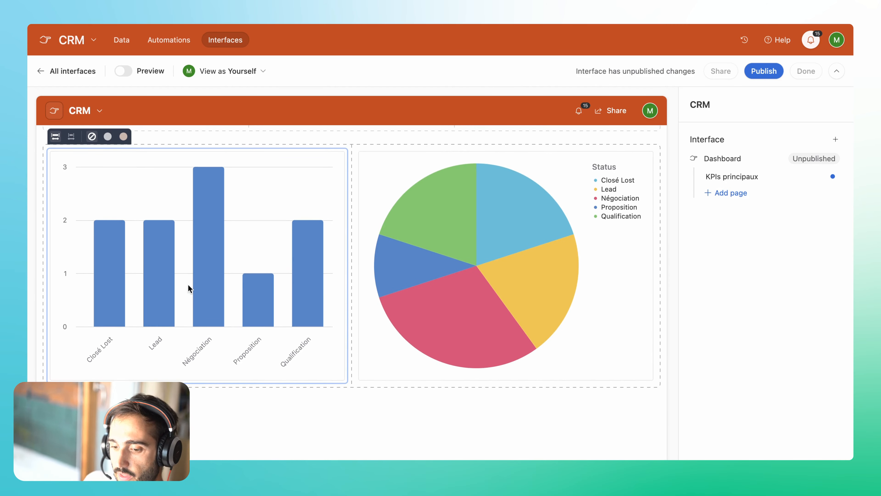
- Sort the bar chart's X-axis statuses by Select choices
{"action": "left_click", "coordinate": [560, 320]}
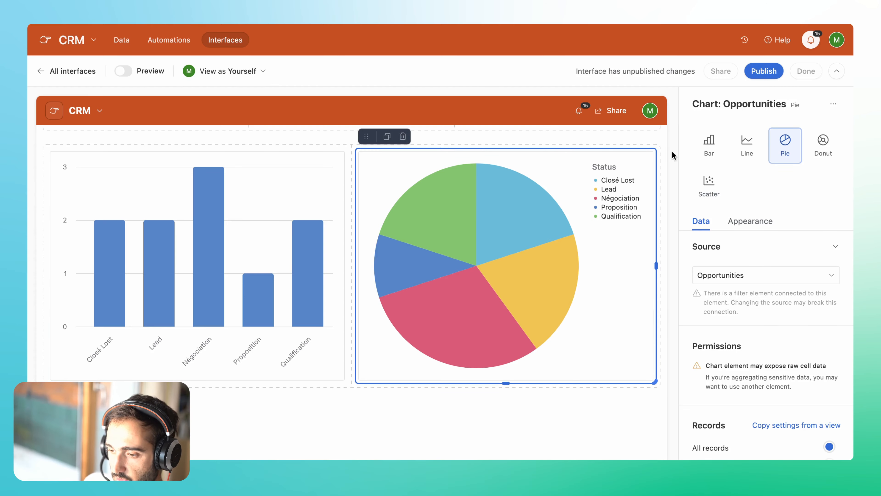
{"action": "left_click", "coordinate": [189, 246]}
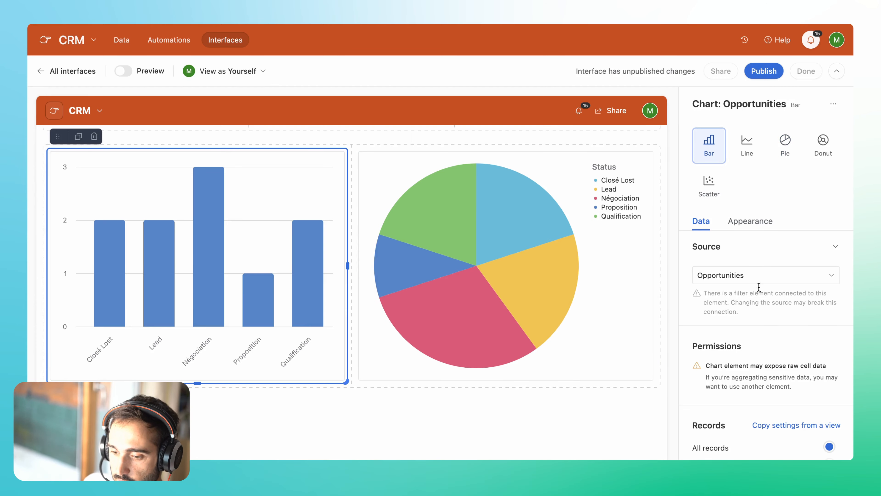
{"action": "scroll", "coordinate": [761, 375], "scroll_direction": "down", "scroll_amount": 5}
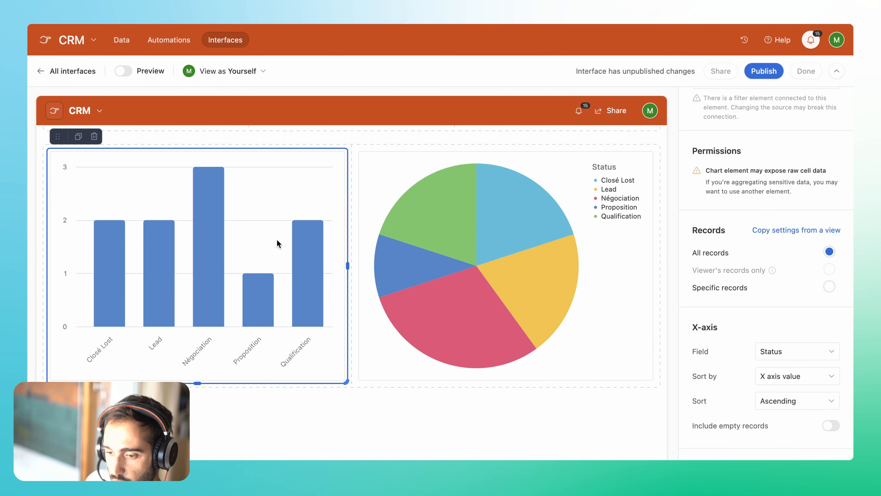
{"action": "left_click", "coordinate": [791, 402]}
{"action": "left_click", "coordinate": [770, 354]}
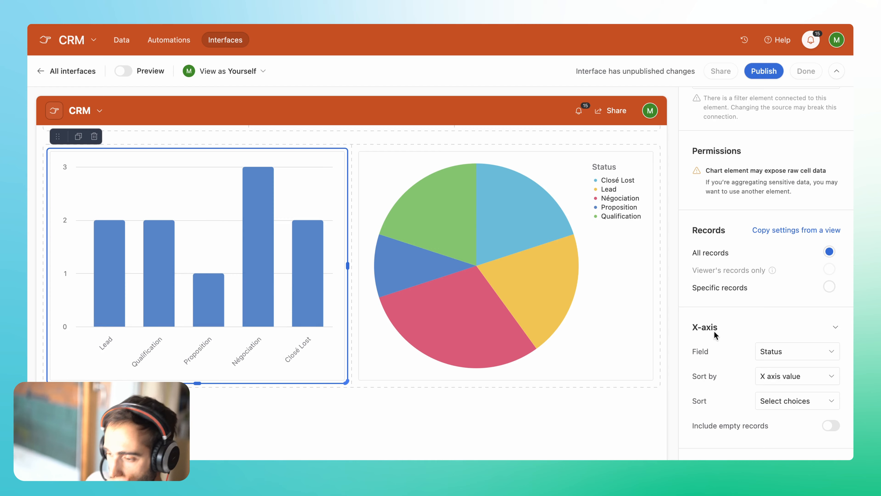
- Use Opportunité as the categories field of the pie chart
{"action": "left_click", "coordinate": [423, 364]}
{"action": "left_click", "coordinate": [775, 361]}
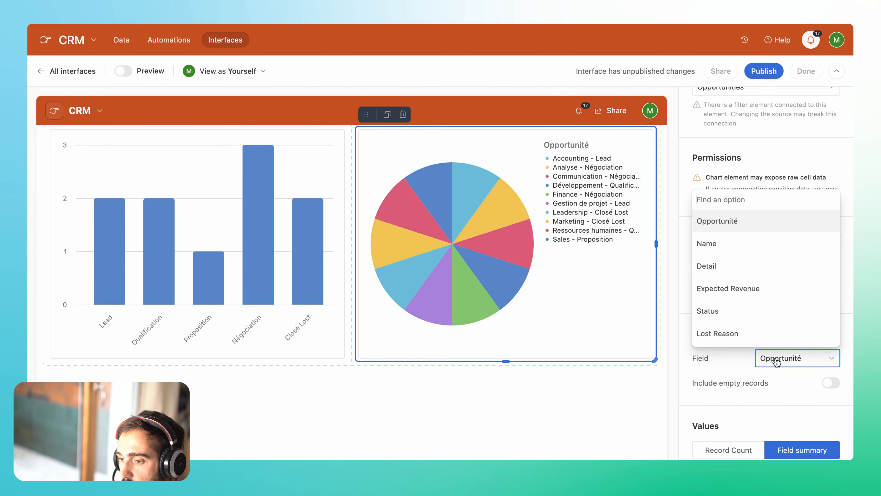
{"action": "left_click", "coordinate": [719, 223]}
{"action": "scroll", "coordinate": [793, 431], "scroll_direction": "down", "scroll_amount": 1}
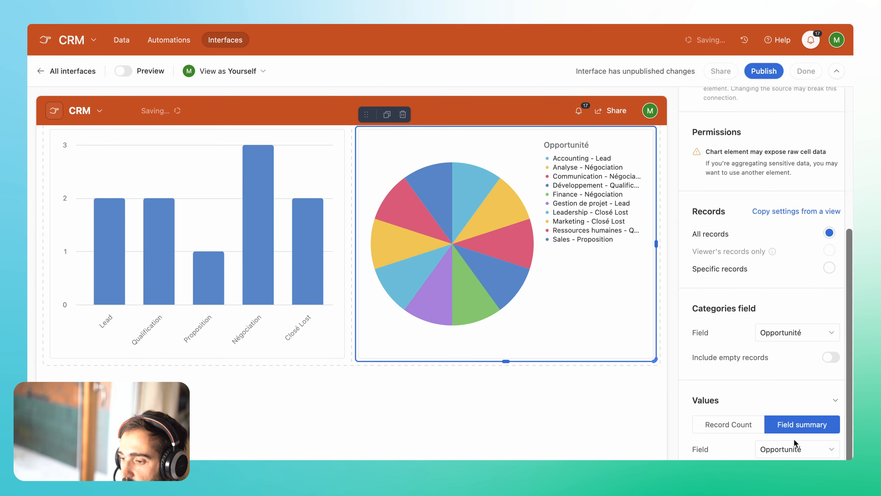
- Size the pie chart's slices by the sum of Expected Revenue and inspect the values of individual slices
{"action": "left_click", "coordinate": [805, 453]}
{"action": "left_click", "coordinate": [748, 378]}
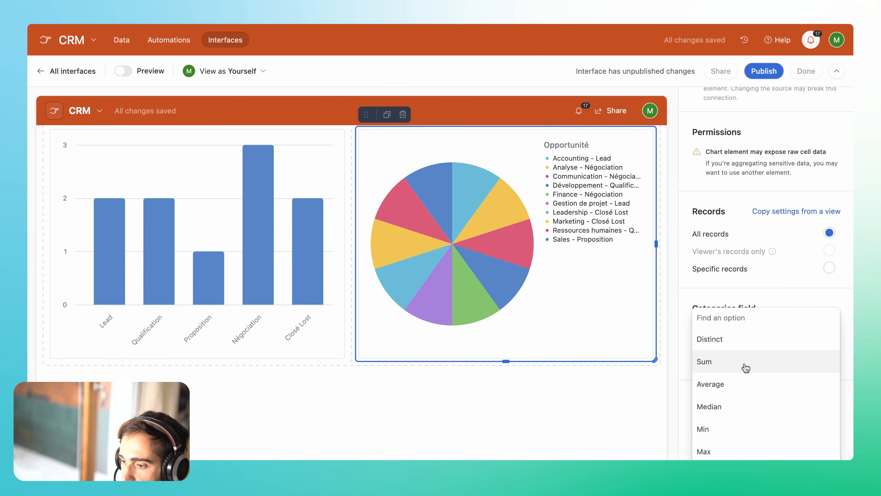
{"action": "left_click", "coordinate": [743, 366]}
{"action": "mouse_move", "coordinate": [527, 226]}
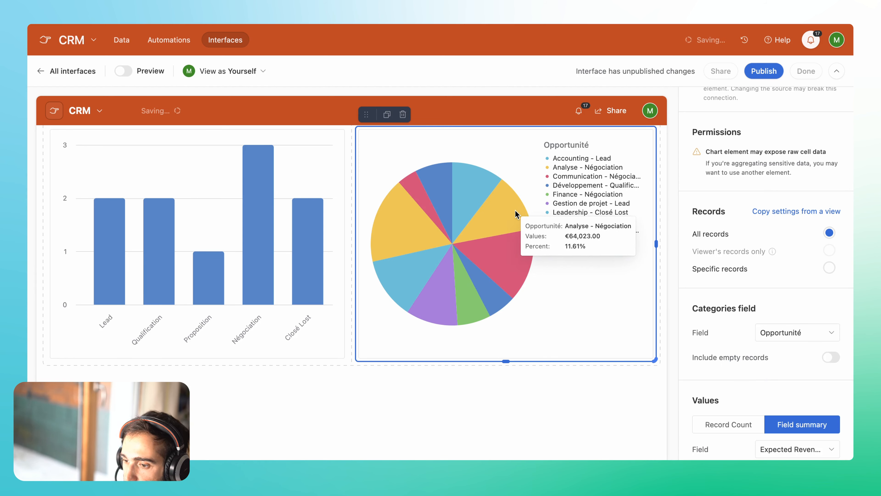
{"action": "mouse_move", "coordinate": [388, 222]}
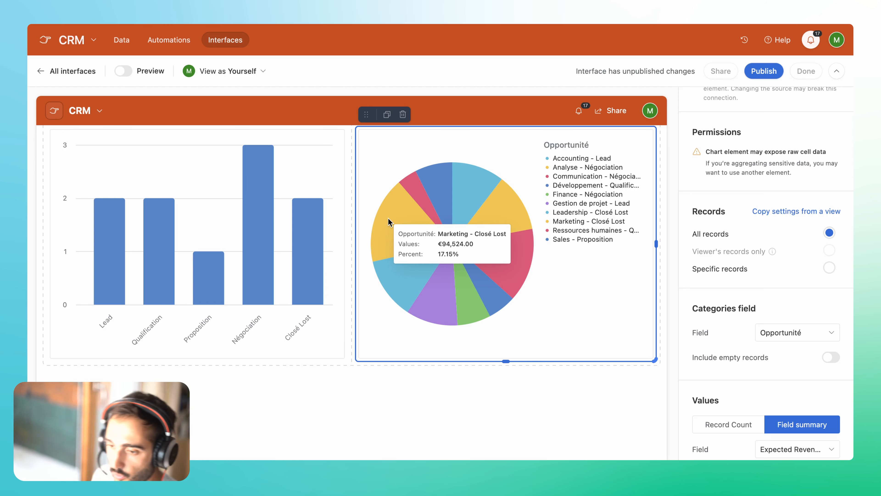
{"action": "mouse_move", "coordinate": [418, 202]}
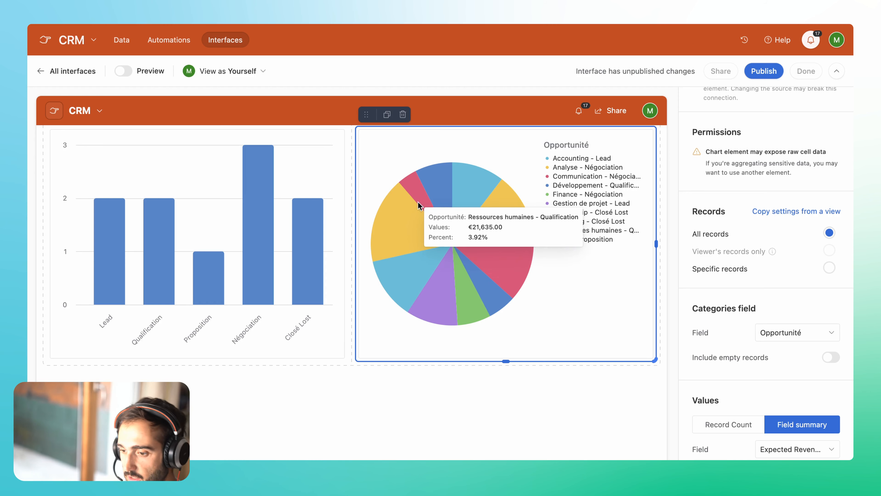
{"action": "left_click", "coordinate": [393, 222]}
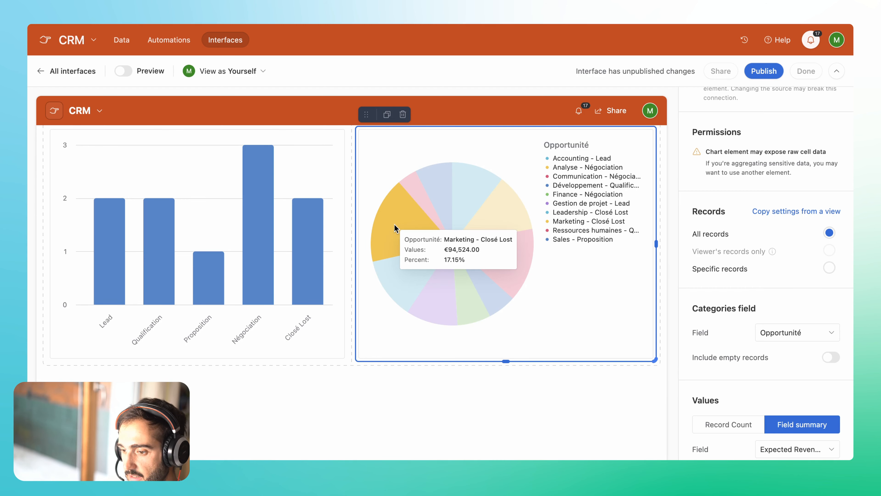
- Limit the pie chart to specific records with the condition Status is not Closé Lost
{"action": "scroll", "coordinate": [621, 327], "scroll_direction": "up", "scroll_amount": 2}
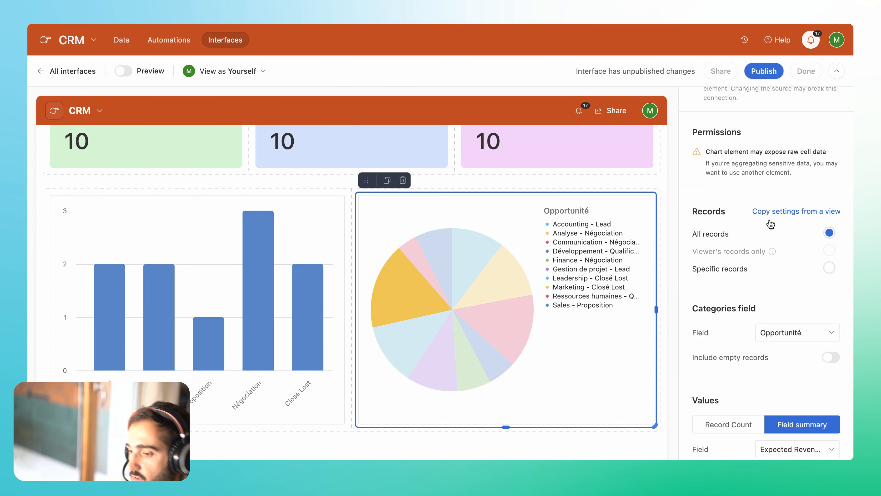
{"action": "left_click", "coordinate": [714, 275]}
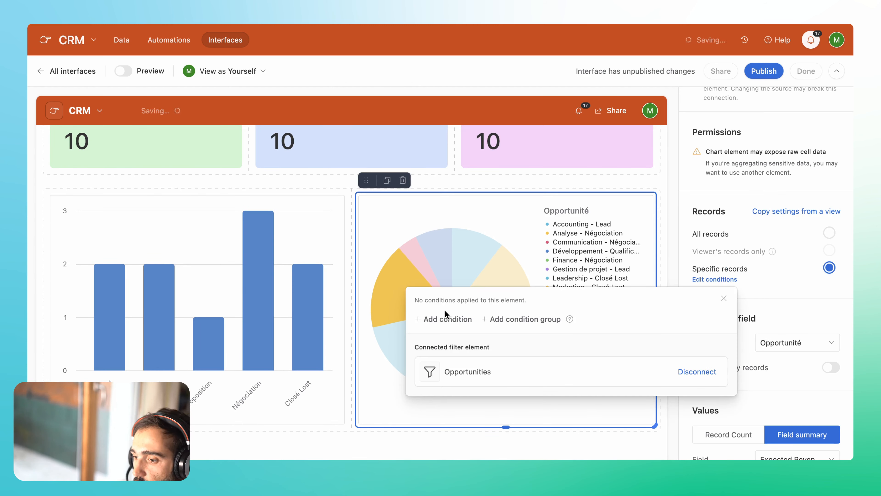
{"action": "left_click", "coordinate": [446, 319]}
{"action": "left_click", "coordinate": [682, 322]}
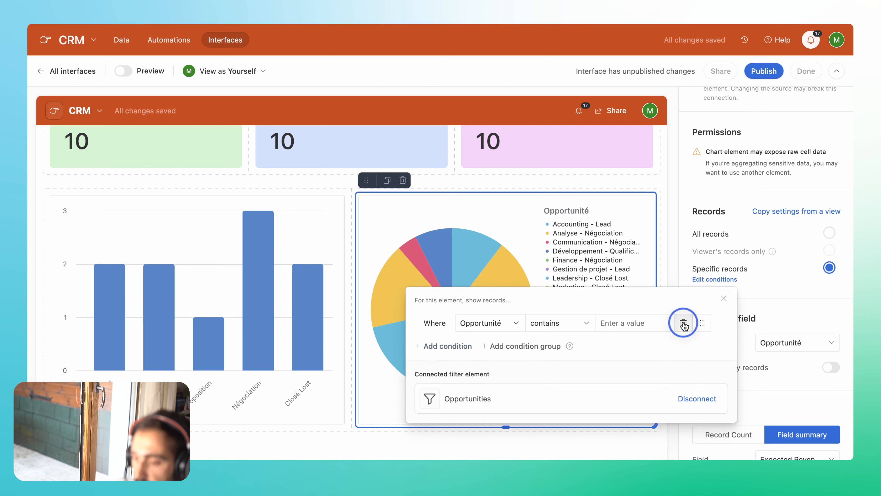
{"action": "left_click", "coordinate": [451, 321]}
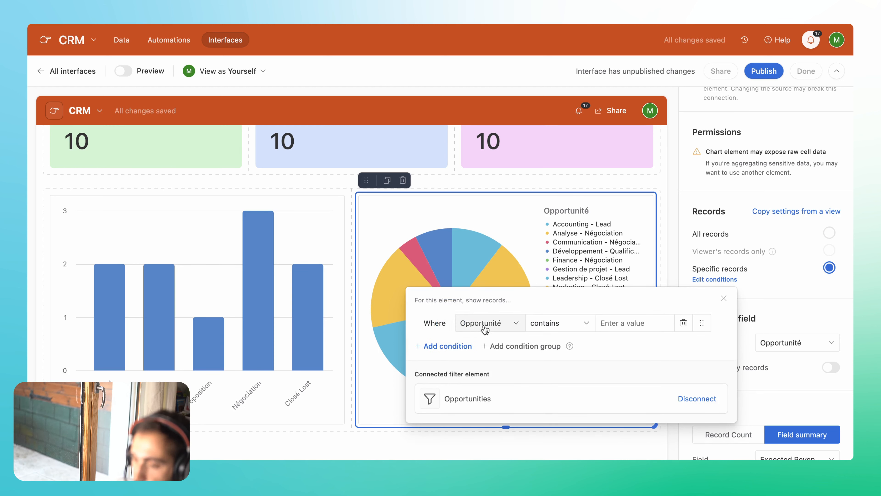
{"action": "left_click", "coordinate": [485, 323]}
{"action": "left_click", "coordinate": [509, 442]}
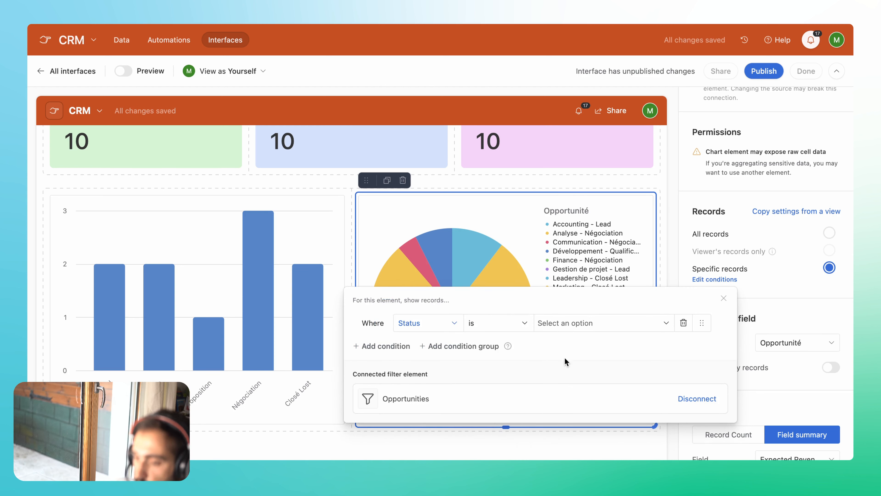
{"action": "left_click", "coordinate": [491, 323]}
{"action": "left_click", "coordinate": [501, 376]}
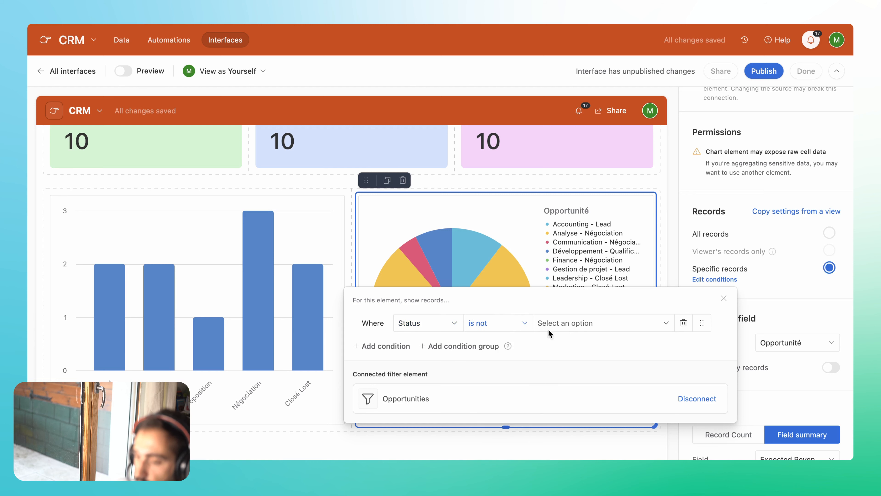
{"action": "left_click", "coordinate": [548, 325]}
{"action": "left_click", "coordinate": [568, 456]}
- Change the pie chart's Status condition to is none of Closé Win and Closé Lost
{"action": "left_click", "coordinate": [512, 325]}
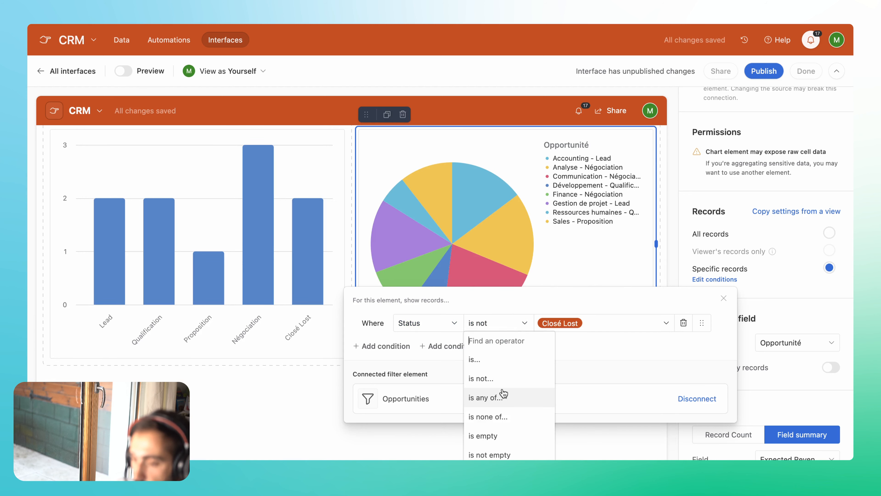
{"action": "left_click", "coordinate": [506, 416]}
{"action": "left_click", "coordinate": [594, 323]}
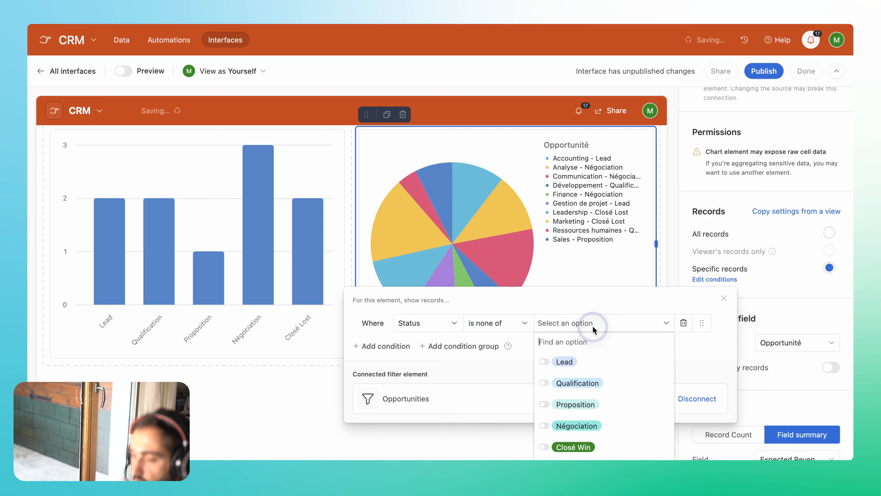
{"action": "left_click", "coordinate": [572, 442]}
{"action": "left_click", "coordinate": [575, 455]}
{"action": "left_click", "coordinate": [568, 305]}
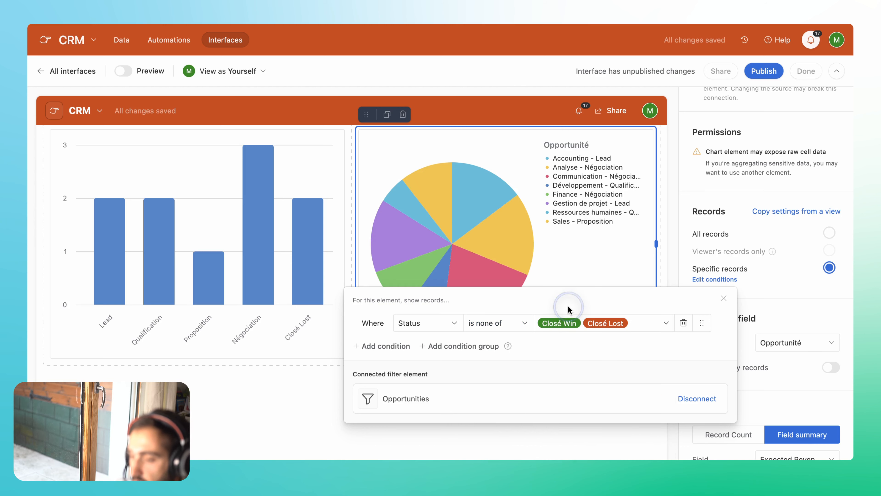
{"action": "key", "text": "Escape"}
- Review the dashboard's filter area, number tiles and both charts
{"action": "scroll", "coordinate": [491, 177], "scroll_direction": "up", "scroll_amount": 5}
{"action": "scroll", "coordinate": [491, 177], "scroll_direction": "down", "scroll_amount": 4}
{"action": "scroll", "coordinate": [492, 177], "scroll_direction": "down", "scroll_amount": 1}
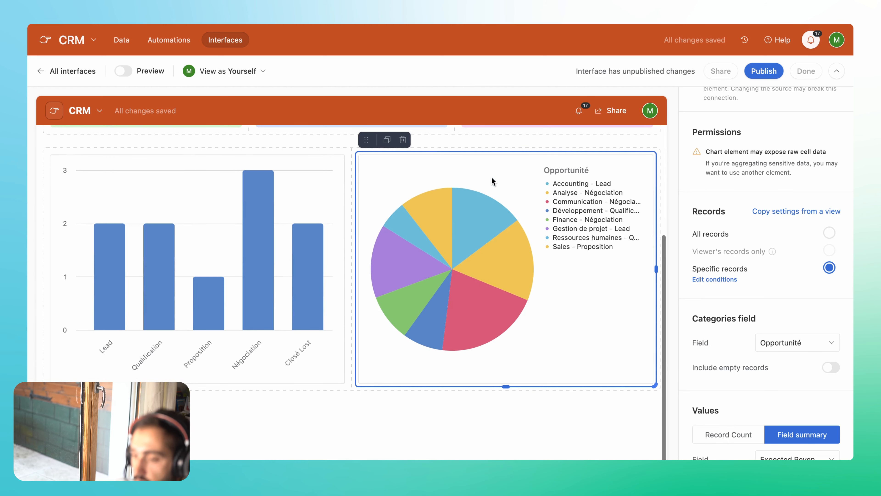
{"action": "left_click", "coordinate": [370, 423]}
{"action": "scroll", "coordinate": [369, 423], "scroll_direction": "down", "scroll_amount": 1}
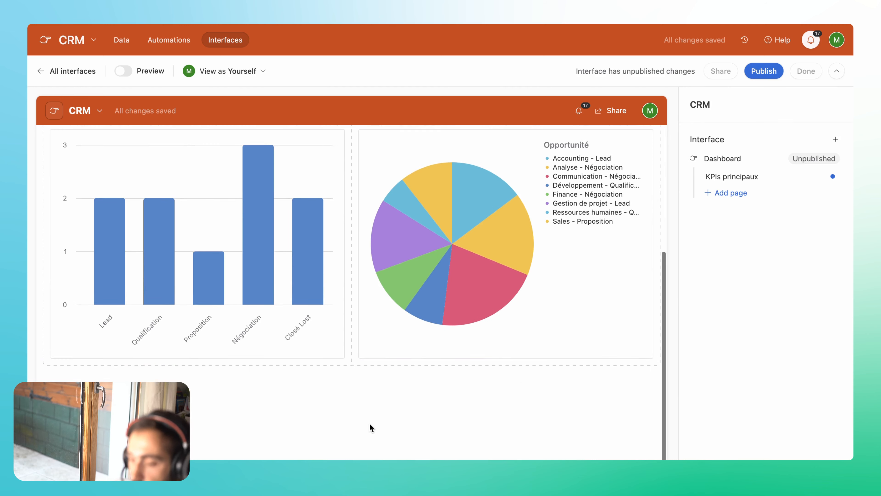
{"action": "left_click", "coordinate": [77, 442]}
{"action": "scroll", "coordinate": [246, 431], "scroll_direction": "down", "scroll_amount": 3}
{"action": "left_click", "coordinate": [392, 309]}
{"action": "scroll", "coordinate": [392, 309], "scroll_direction": "up", "scroll_amount": 6}
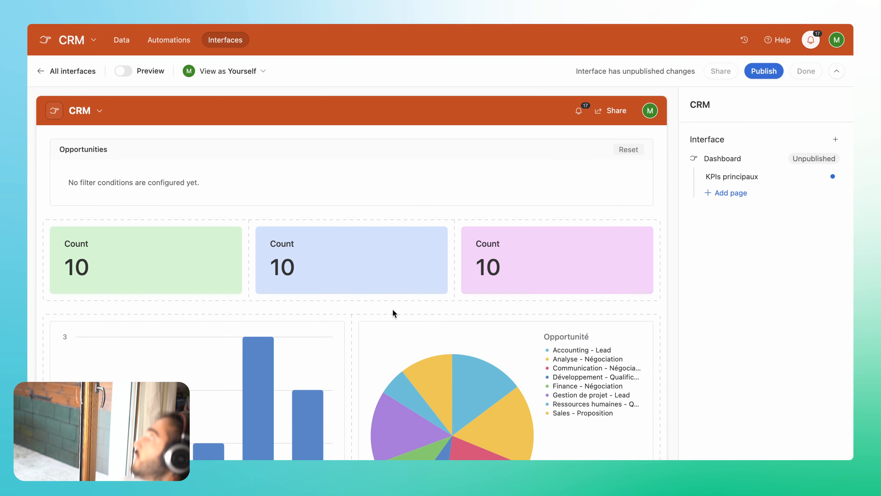
- Make the status bar chart plot a summary of Expected Revenue instead of the record count
{"action": "scroll", "coordinate": [392, 309], "scroll_direction": "down", "scroll_amount": 5}
{"action": "left_click", "coordinate": [277, 278]}
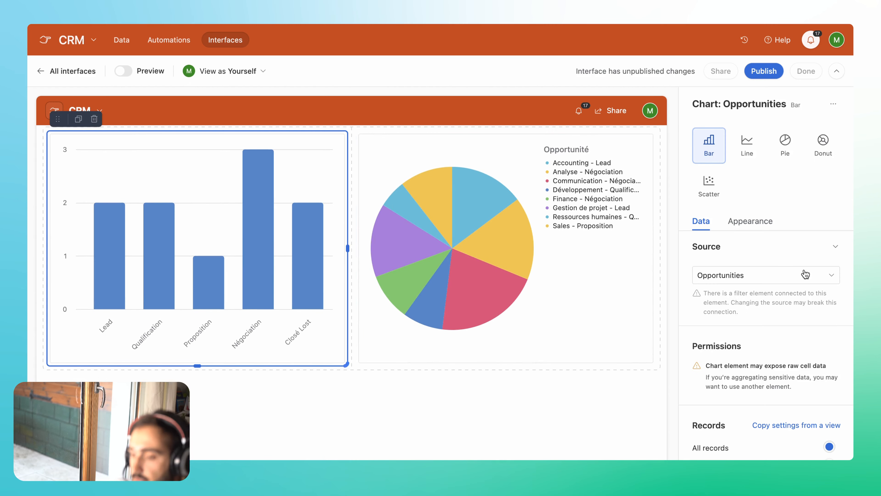
{"action": "scroll", "coordinate": [829, 405], "scroll_direction": "down", "scroll_amount": 8}
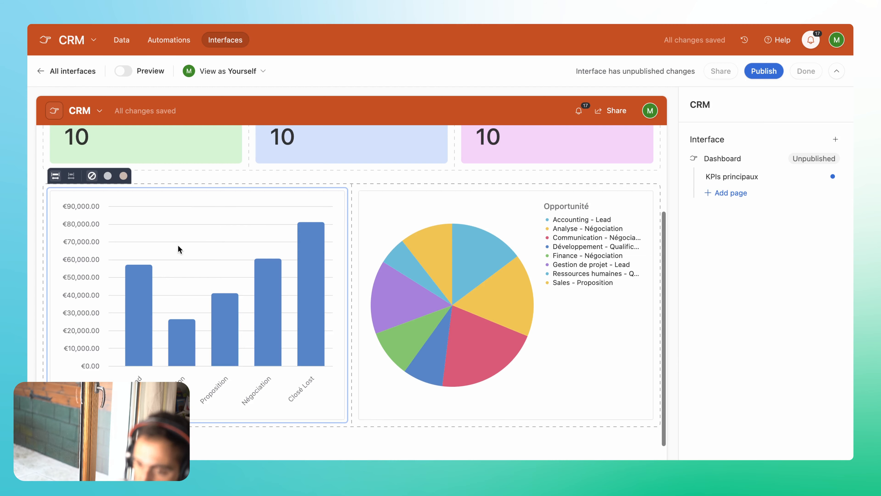
{"action": "scroll", "coordinate": [189, 279], "scroll_direction": "down", "scroll_amount": 1}
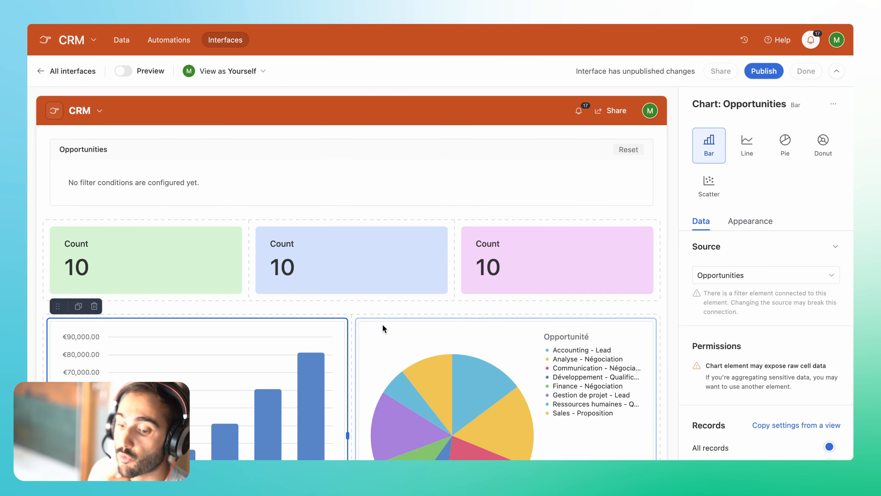
{"action": "left_click", "coordinate": [177, 311]}
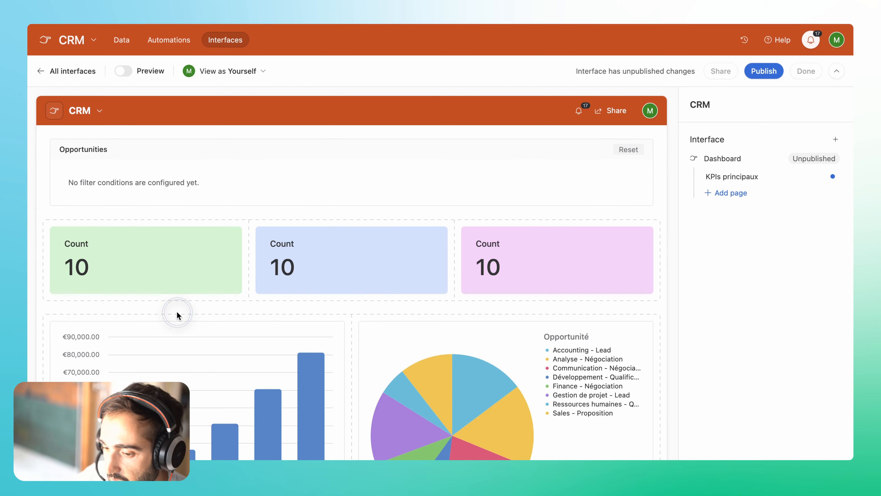
- Rename the green number tile "Lead Expected Revenue"
{"action": "left_click", "coordinate": [189, 284]}
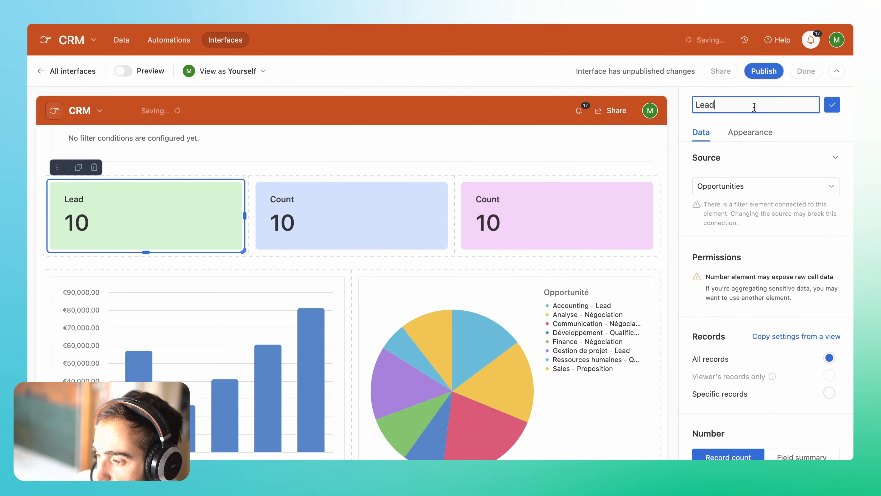
{"action": "type", "text": "Re"}
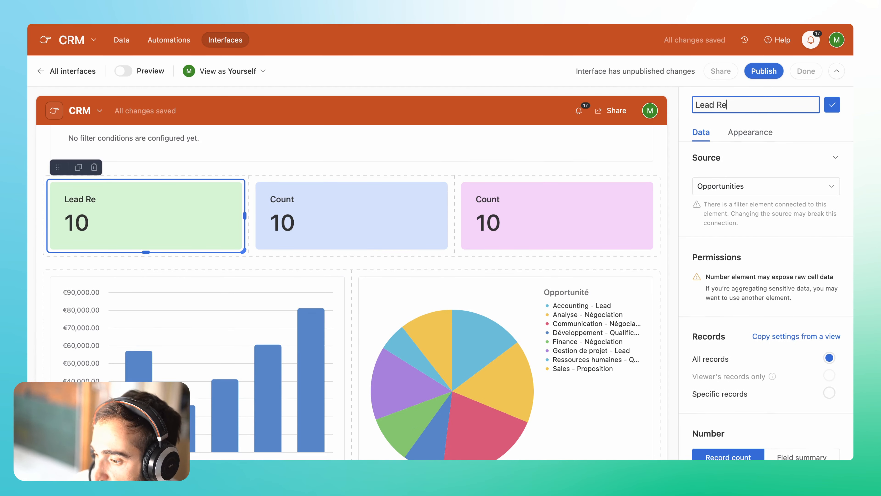
{"action": "key", "text": "BackSpace"}
{"action": "key", "text": "BackSpace"}
{"action": "type", "text": "Expected Reve"}
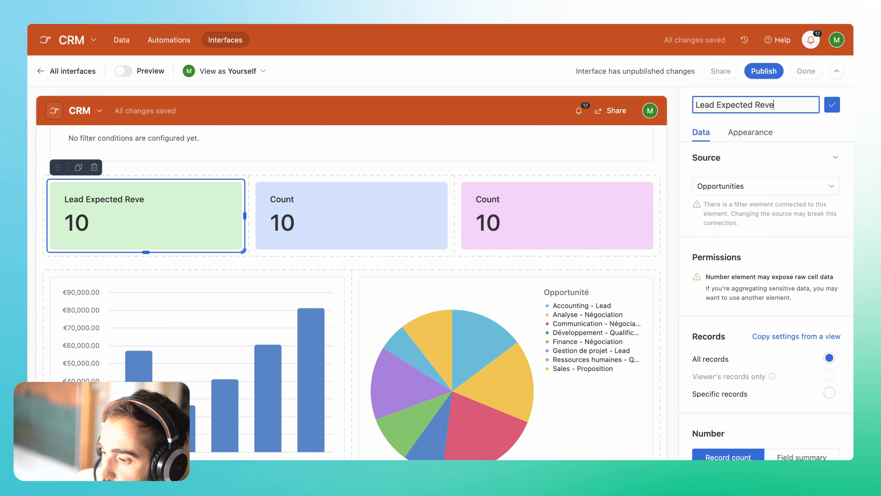
{"action": "type", "text": "nue"}
{"action": "key", "text": "Return"}
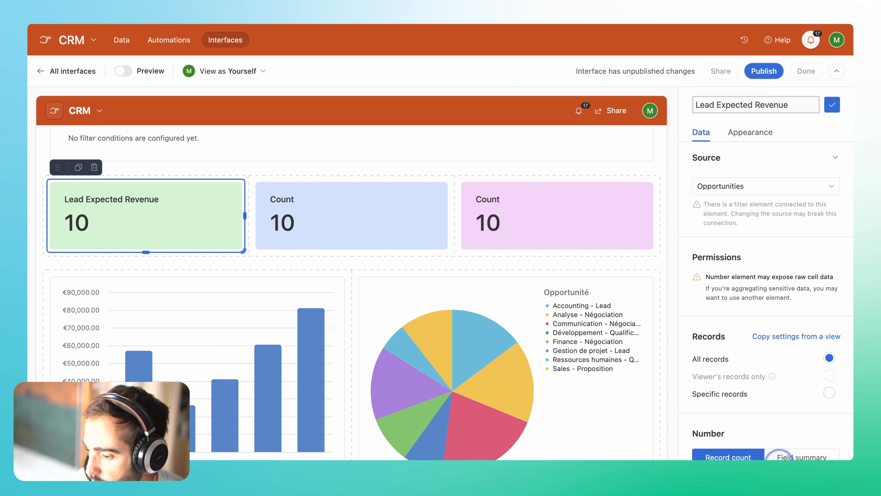
- Make the Lead Expected Revenue tile summarize the Expected Revenue field for records whose Status is Lead
{"action": "left_click", "coordinate": [802, 457]}
{"action": "left_click", "coordinate": [773, 364]}
{"action": "left_click", "coordinate": [798, 454]}
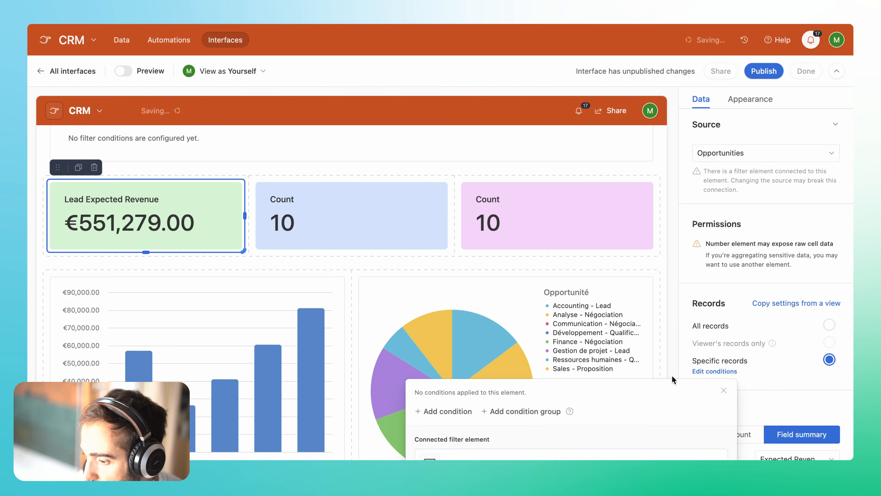
{"action": "left_click", "coordinate": [447, 412]}
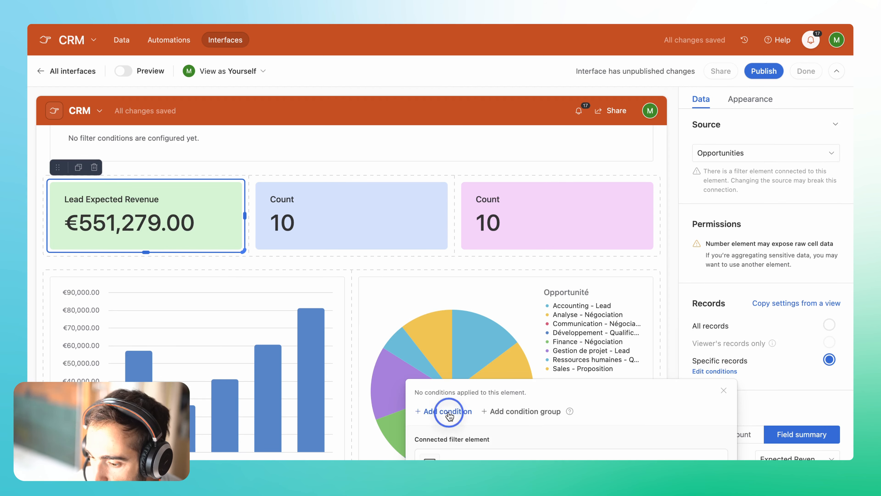
{"action": "left_click", "coordinate": [576, 271]}
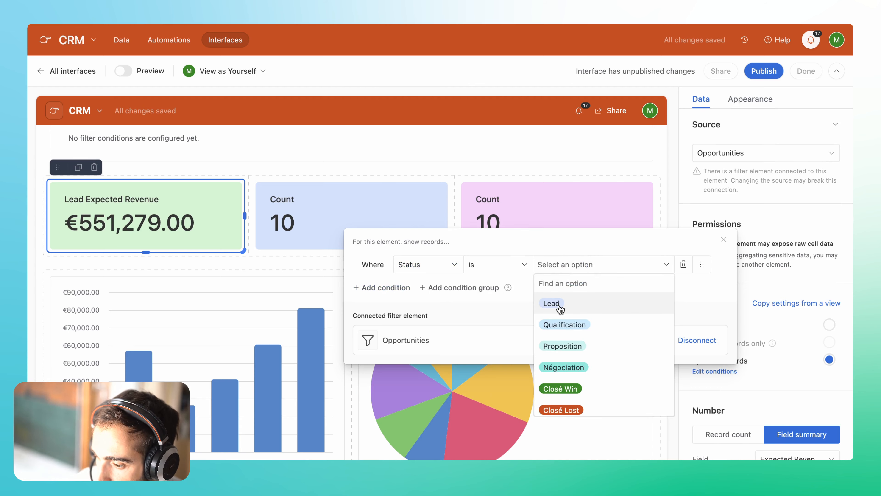
{"action": "left_click", "coordinate": [555, 303]}
- Delete the pink number tile and rename the blue number tile "Closed Revenue"
{"action": "left_click", "coordinate": [502, 193]}
{"action": "key", "text": "Delete"}
{"action": "left_click", "coordinate": [762, 102]}
{"action": "type", "text": "Total"}
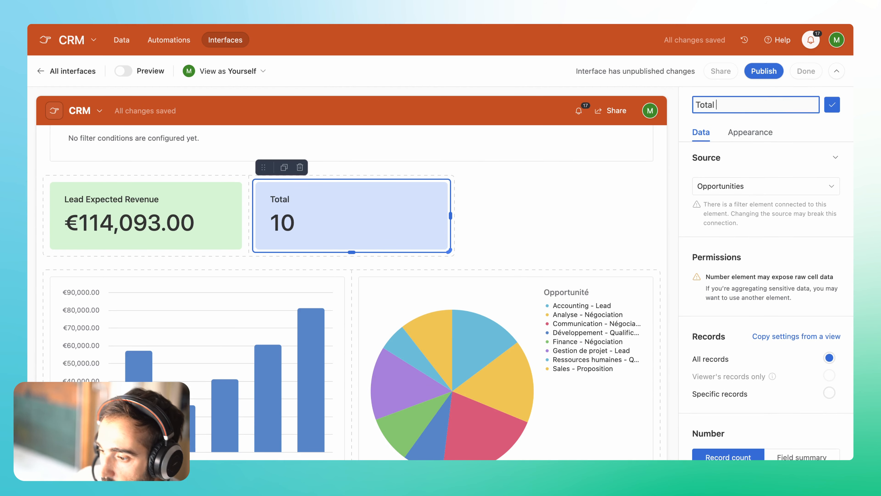
{"action": "left_click", "coordinate": [737, 404]}
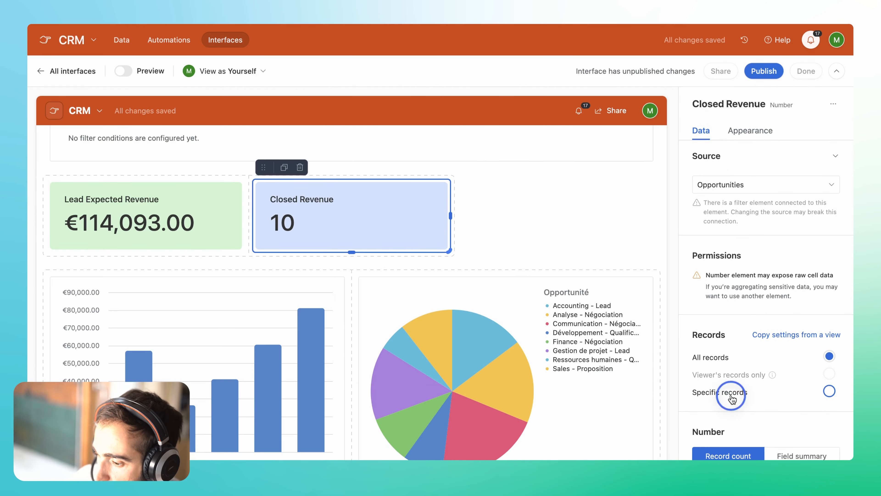
- Limit the Closed Revenue tile to specific records whose Status is Closé Win
{"action": "left_click", "coordinate": [732, 395]}
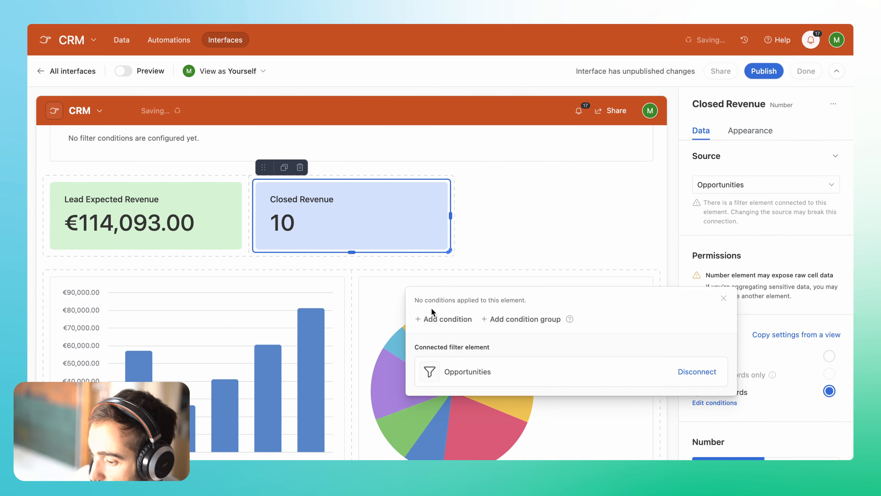
{"action": "left_click", "coordinate": [444, 318]}
{"action": "left_click", "coordinate": [513, 295]}
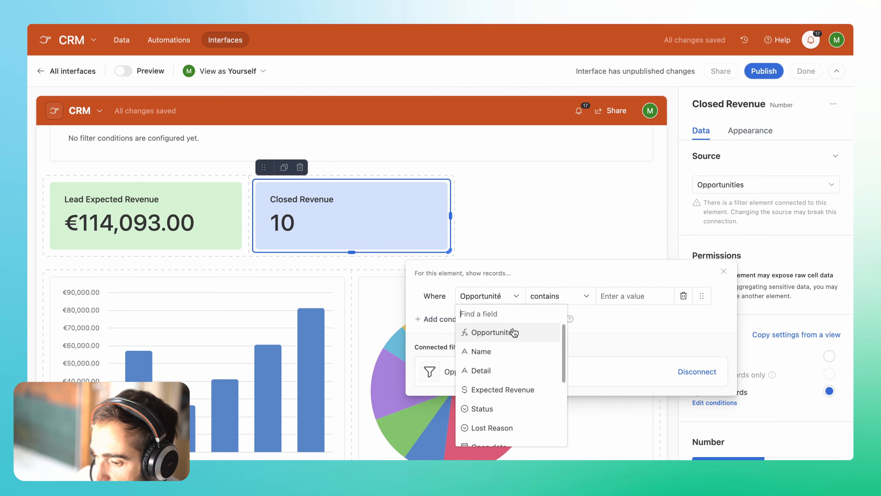
{"action": "left_click", "coordinate": [482, 408]}
{"action": "left_click", "coordinate": [545, 295]}
{"action": "left_click", "coordinate": [559, 417]}
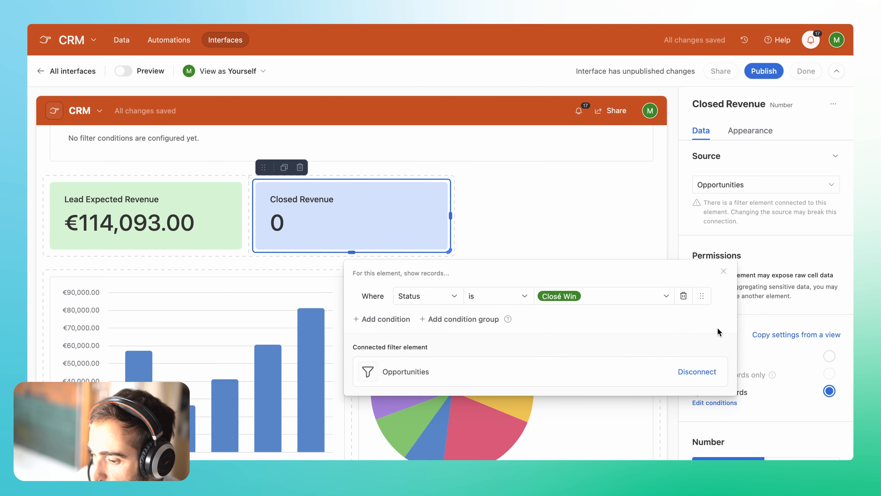
{"action": "left_click", "coordinate": [764, 343]}
- Make the Closed Revenue tile show the Sum of the Expected Revenue field instead of the record count
{"action": "scroll", "coordinate": [785, 368], "scroll_direction": "down", "scroll_amount": 2}
{"action": "left_click", "coordinate": [798, 424]}
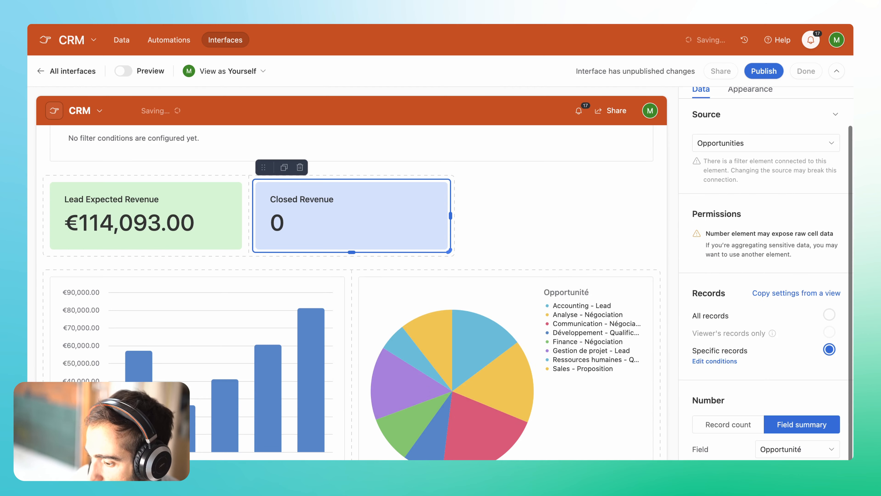
{"action": "left_click", "coordinate": [795, 447]}
{"action": "left_click", "coordinate": [791, 380]}
{"action": "left_click", "coordinate": [794, 466]}
{"action": "scroll", "coordinate": [796, 404], "scroll_direction": "up", "scroll_amount": 3}
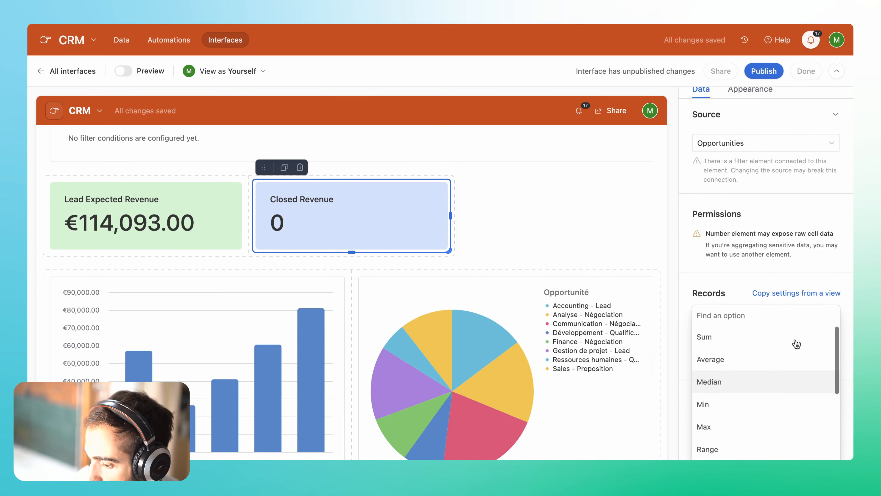
{"action": "left_click", "coordinate": [789, 338]}
{"action": "left_click", "coordinate": [517, 212]}
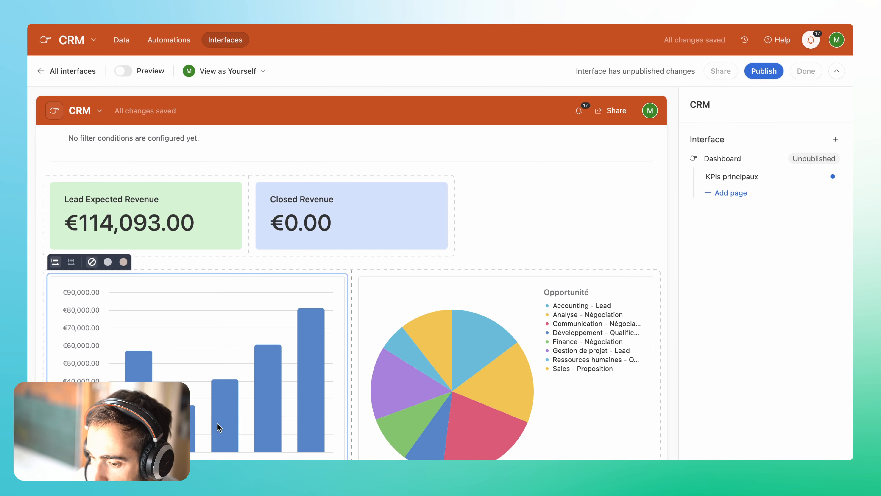
- Duplicate the Closed Revenue tile into the empty space beside it and rename the copy "Closed Lost Potential Revenue"
{"action": "scroll", "coordinate": [218, 424], "scroll_direction": "down", "scroll_amount": 3}
{"action": "scroll", "coordinate": [218, 423], "scroll_direction": "up", "scroll_amount": 3}
{"action": "left_click", "coordinate": [322, 221]}
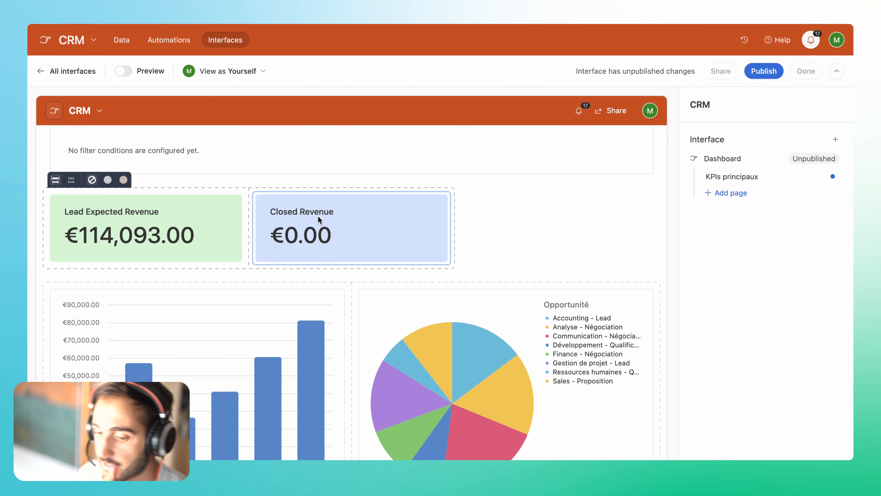
{"action": "left_click", "coordinate": [318, 217]}
{"action": "left_click_drag", "start_coordinate": [288, 176], "coordinate": [461, 236]}
{"action": "double_click", "coordinate": [746, 105]}
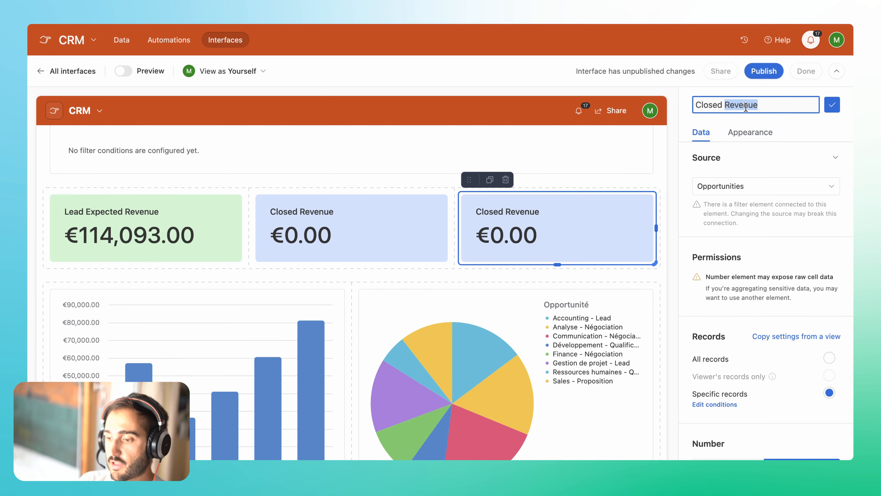
{"action": "type", "text": "Lost"}
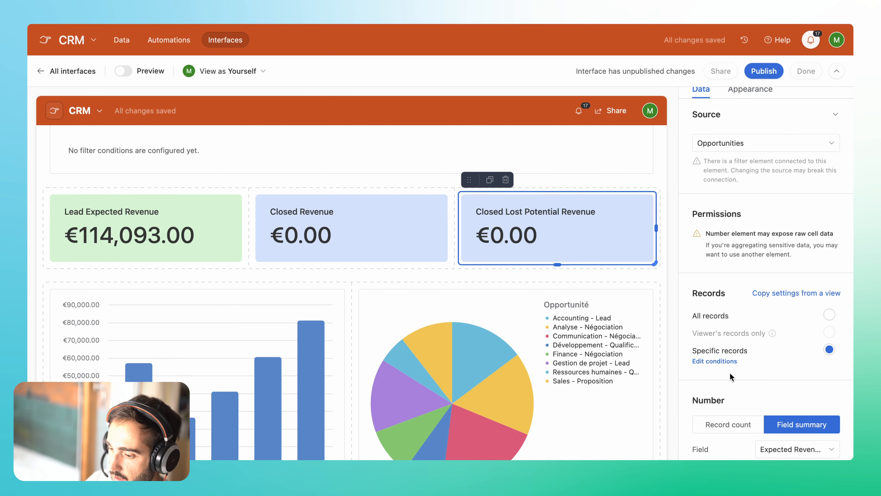
- Set the Closed Lost Potential Revenue tile's condition to Status is Closé Lost and color the tile pink
{"action": "left_click", "coordinate": [715, 361]}
{"action": "left_click", "coordinate": [604, 254]}
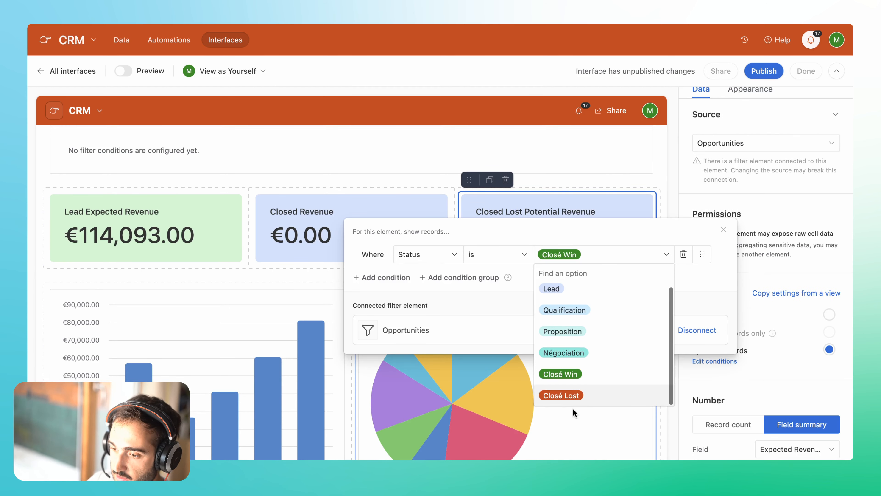
{"action": "left_click", "coordinate": [572, 390]}
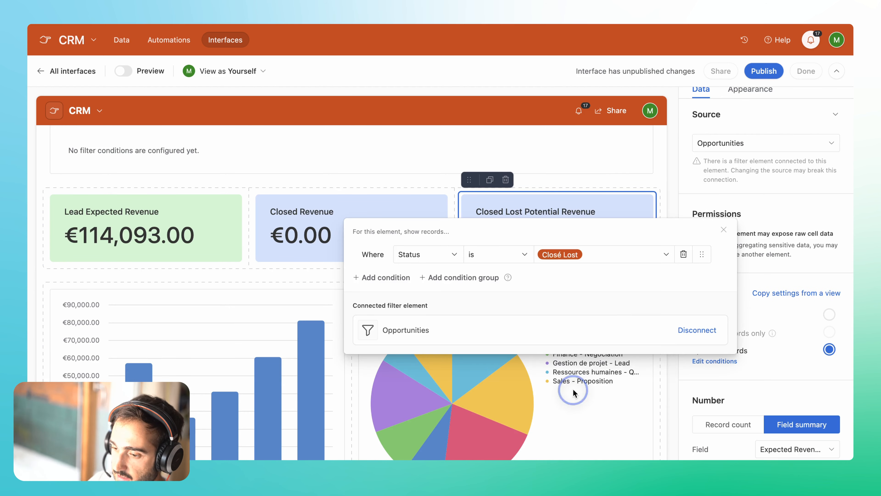
{"action": "left_click", "coordinate": [723, 291]}
{"action": "left_click", "coordinate": [750, 89]}
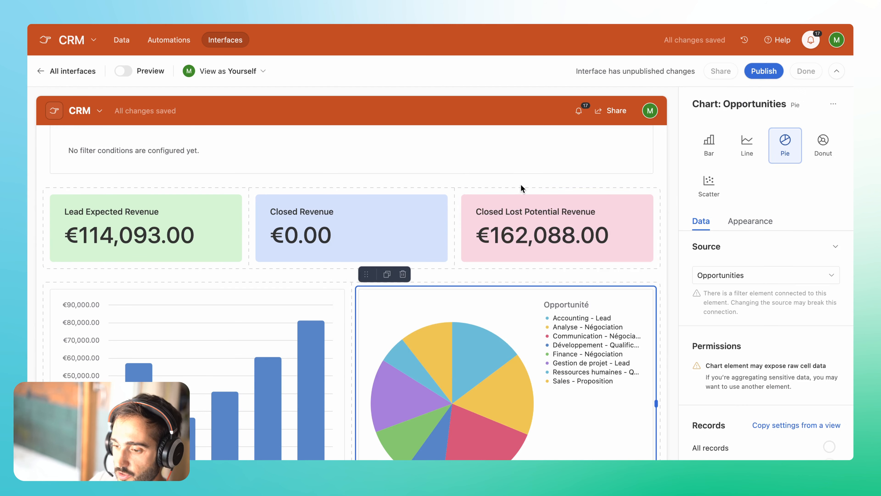
{"action": "left_click", "coordinate": [520, 185]}
- Add a Closing date condition to the dashboard's Opportunities filter element
{"action": "scroll", "coordinate": [412, 210], "scroll_direction": "down", "scroll_amount": 2}
{"action": "scroll", "coordinate": [412, 210], "scroll_direction": "down", "scroll_amount": 2}
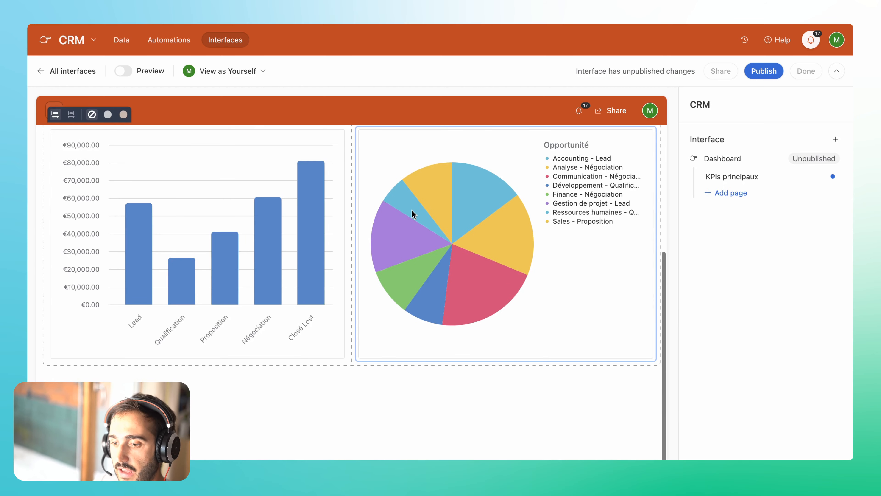
{"action": "scroll", "coordinate": [394, 187], "scroll_direction": "up", "scroll_amount": 5}
{"action": "left_click", "coordinate": [393, 186]}
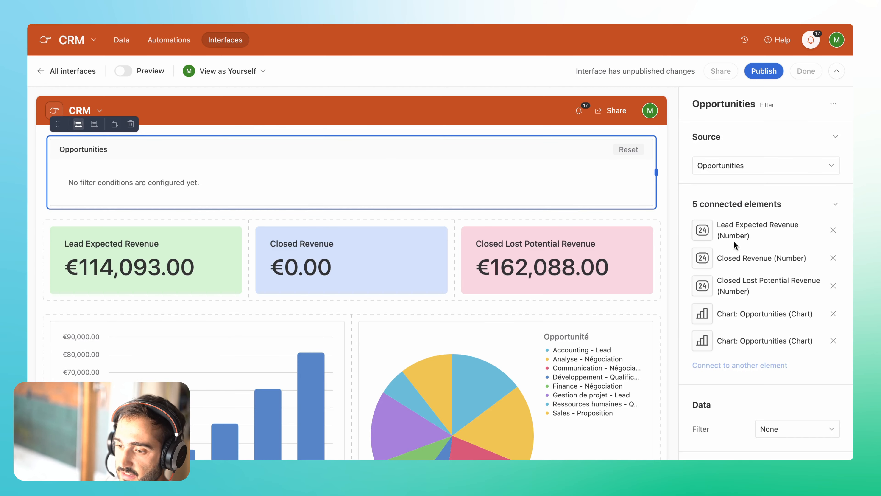
{"action": "scroll", "coordinate": [735, 292], "scroll_direction": "down", "scroll_amount": 1}
{"action": "left_click", "coordinate": [790, 406]}
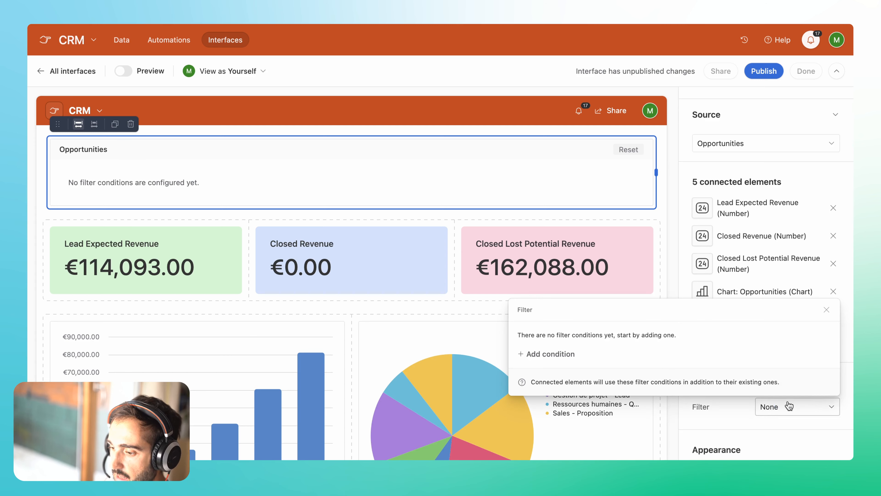
{"action": "left_click", "coordinate": [571, 354]}
{"action": "left_click", "coordinate": [589, 331]}
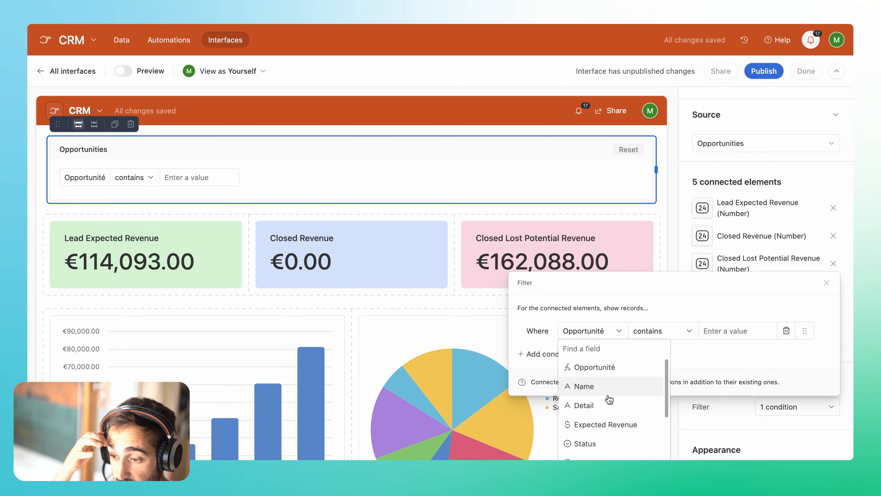
{"action": "type", "text": "date"}
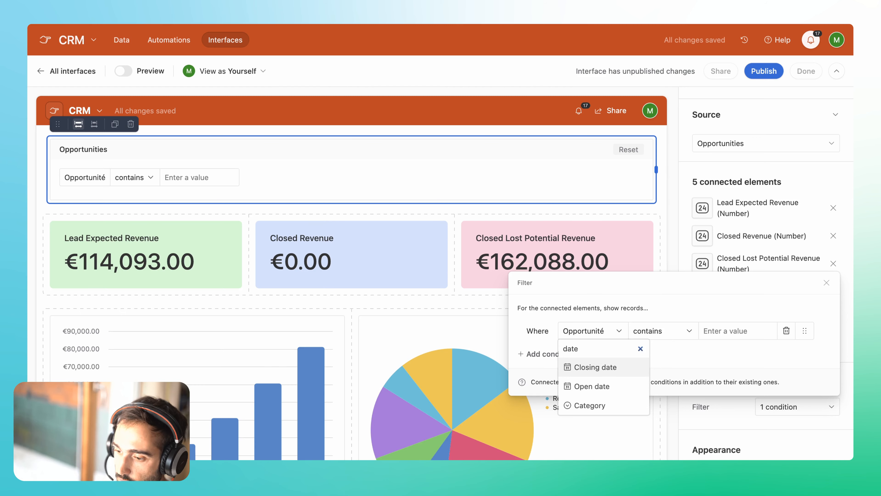
{"action": "left_click", "coordinate": [590, 367]}
{"action": "key", "text": "Escape"}
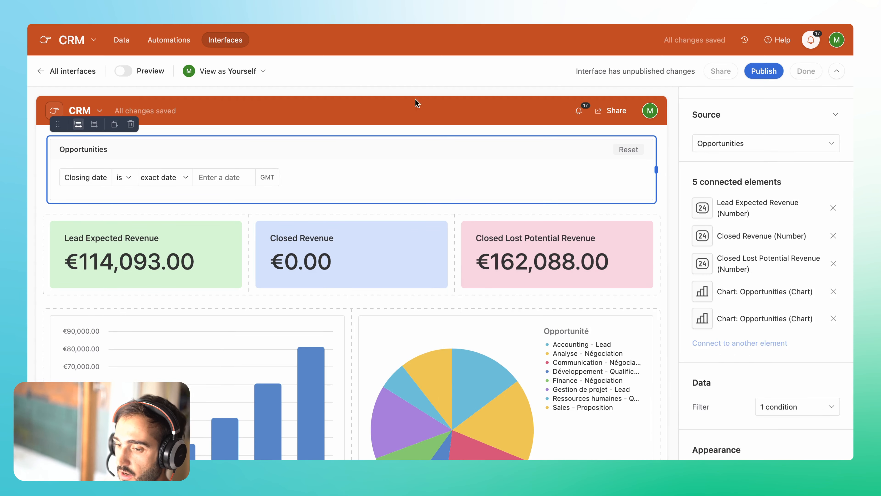
- Preview the dashboard, try the Closing date filter with one month ago, and review the tiles and charts
{"action": "left_click", "coordinate": [122, 71]}
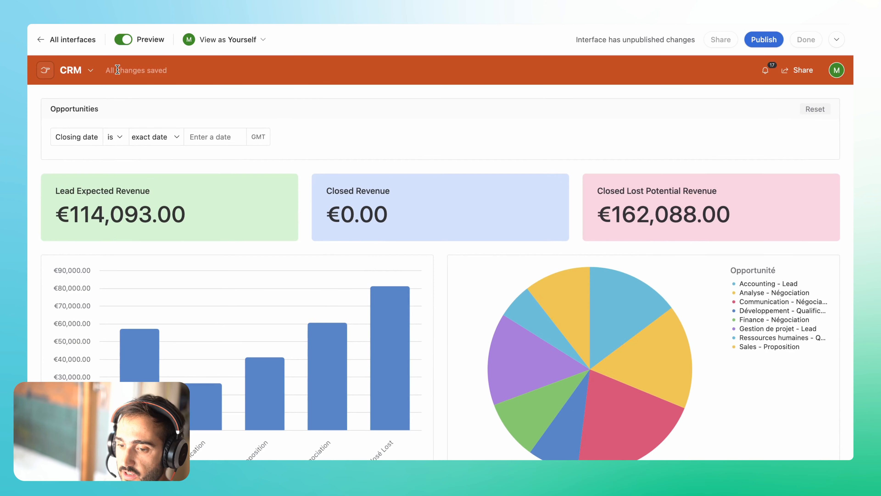
{"action": "left_click", "coordinate": [146, 137]}
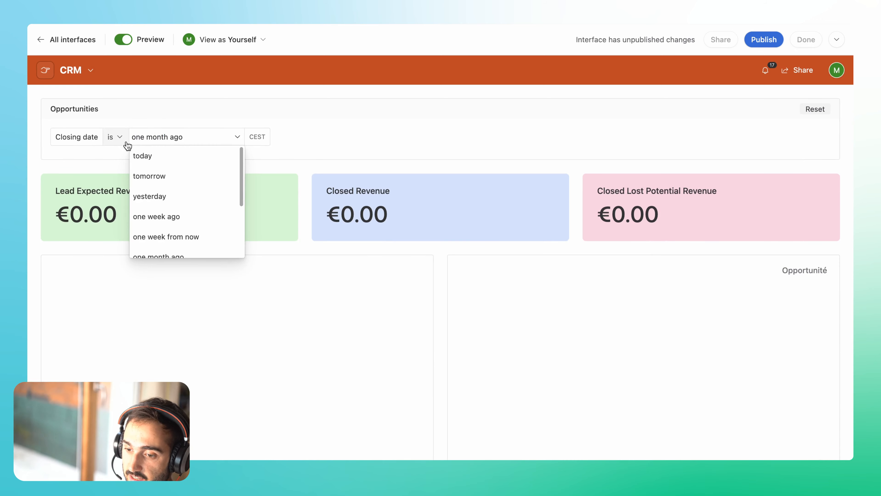
{"action": "left_click", "coordinate": [127, 142]}
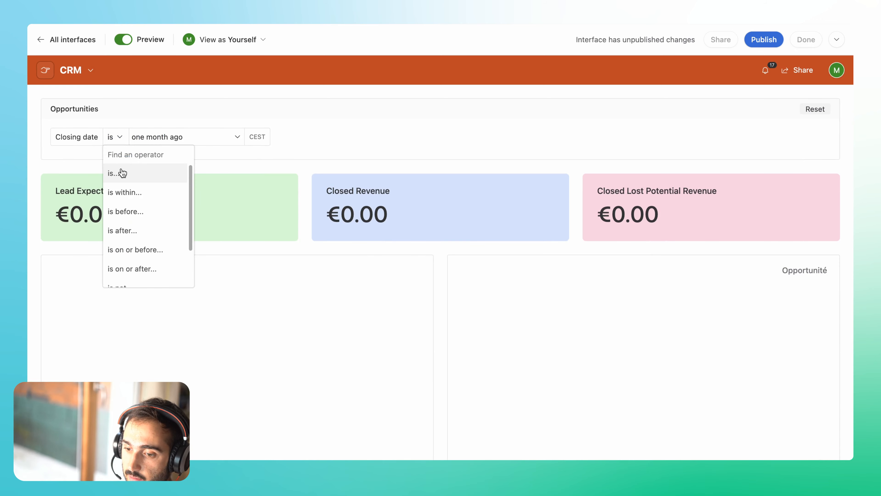
{"action": "left_click", "coordinate": [185, 137]}
{"action": "left_click", "coordinate": [121, 138]}
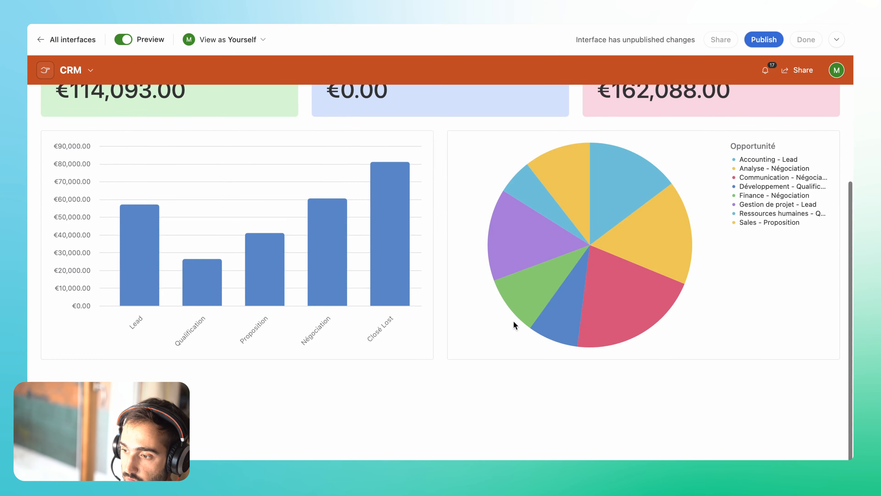
{"action": "scroll", "coordinate": [513, 321], "scroll_direction": "up", "scroll_amount": 3}
{"action": "scroll", "coordinate": [514, 321], "scroll_direction": "down", "scroll_amount": 3}
{"action": "scroll", "coordinate": [513, 321], "scroll_direction": "up", "scroll_amount": 3}
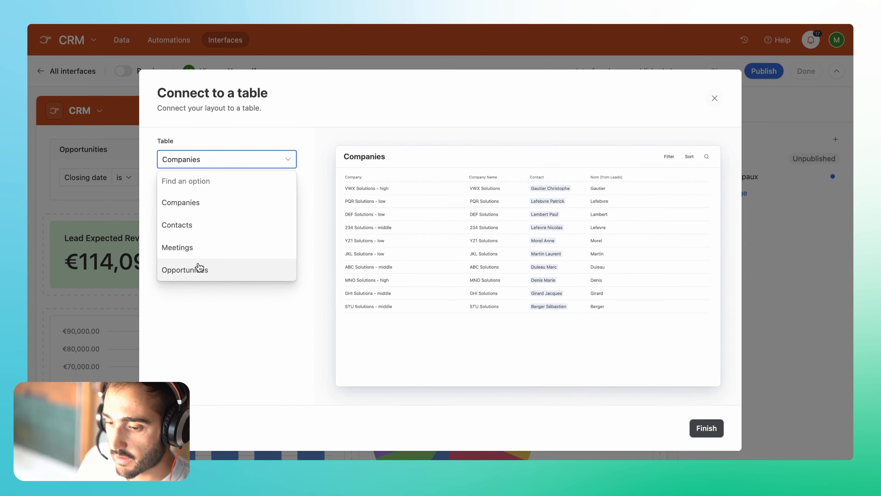
- Connect the new list page to the Opportunities table and allow users to add records from it
{"action": "left_click", "coordinate": [197, 268]}
{"action": "left_click", "coordinate": [709, 432]}
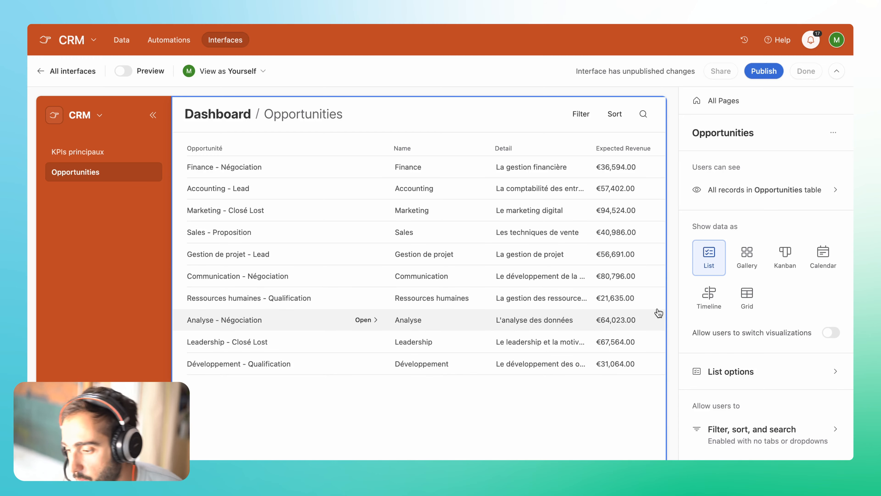
{"action": "scroll", "coordinate": [759, 447], "scroll_direction": "down", "scroll_amount": 3}
{"action": "left_click", "coordinate": [760, 302]}
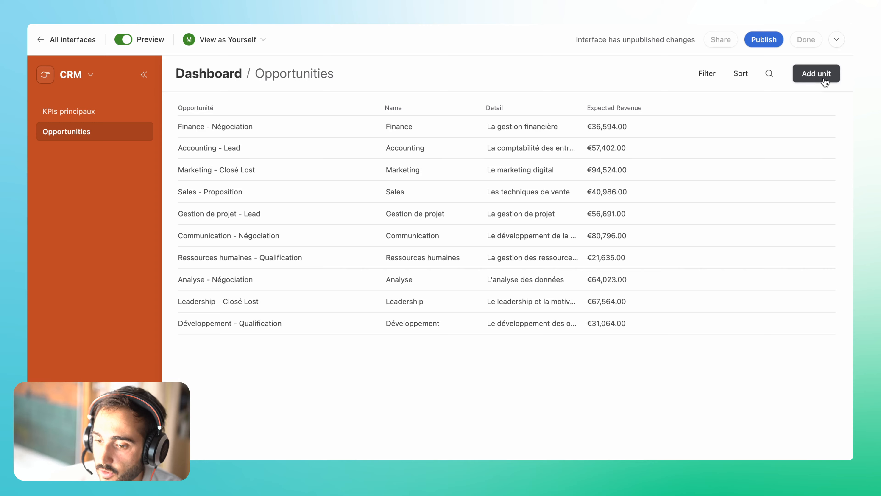
- Examine the Add Unit form's fields and its Company record picker, then close the form without creating a record
{"action": "left_click", "coordinate": [826, 76]}
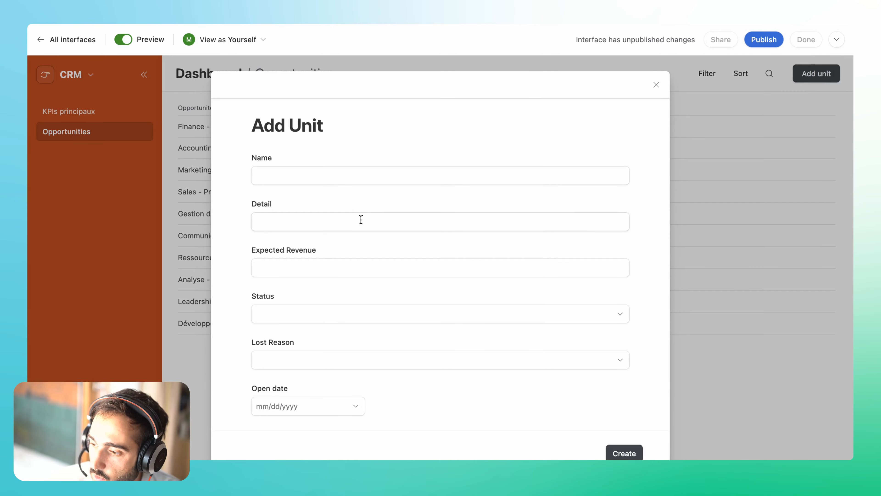
{"action": "scroll", "coordinate": [363, 217], "scroll_direction": "down", "scroll_amount": 5}
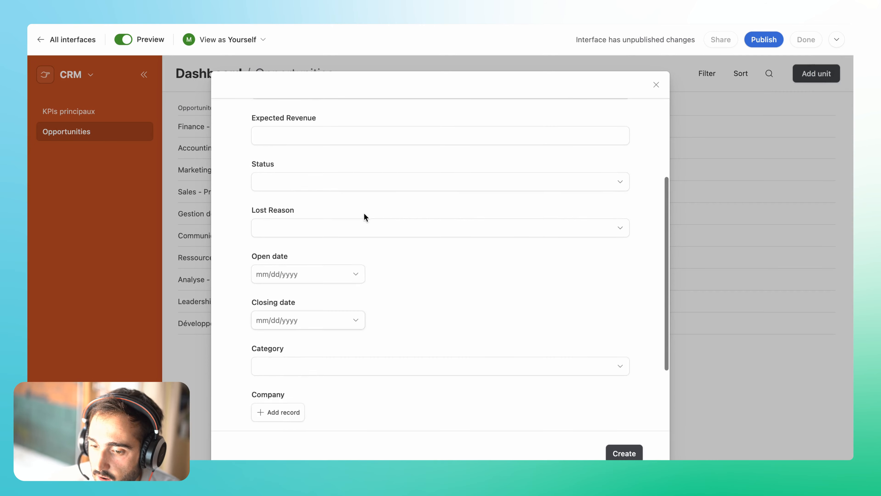
{"action": "scroll", "coordinate": [365, 217], "scroll_direction": "up", "scroll_amount": 5}
{"action": "scroll", "coordinate": [364, 217], "scroll_direction": "down", "scroll_amount": 6}
{"action": "left_click", "coordinate": [282, 381]}
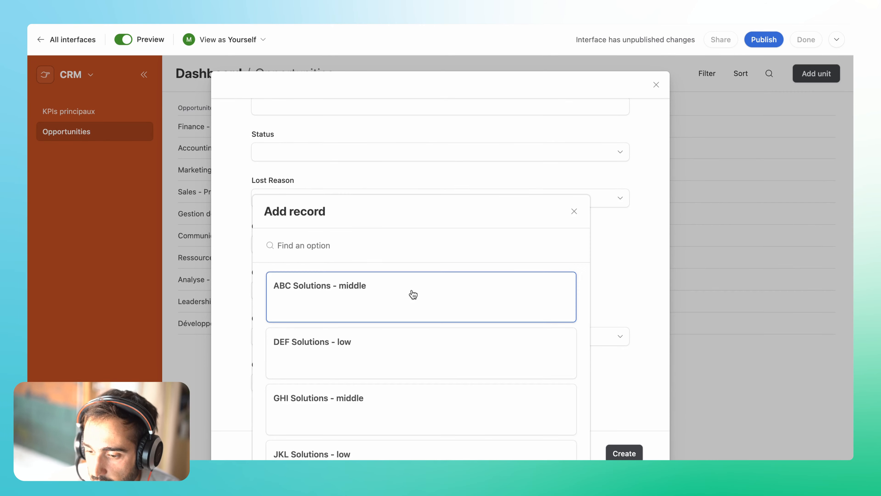
{"action": "scroll", "coordinate": [413, 294], "scroll_direction": "down", "scroll_amount": 5}
{"action": "left_click", "coordinate": [621, 368]}
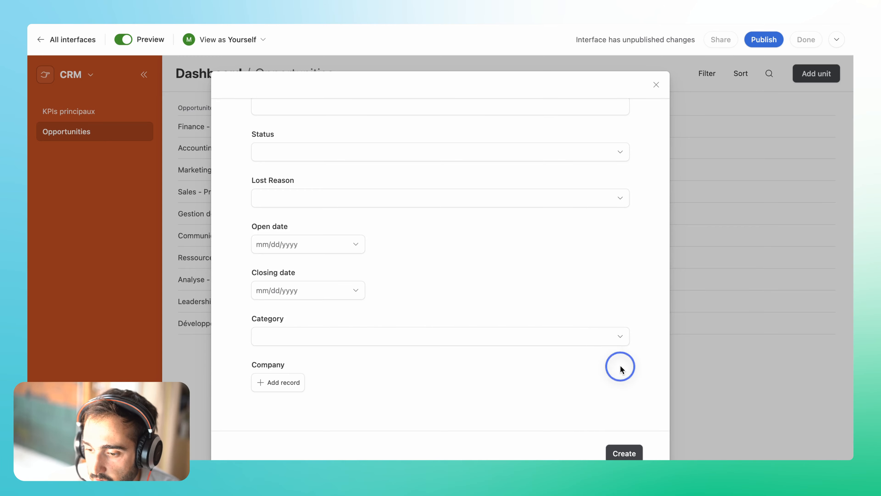
{"action": "left_click", "coordinate": [656, 86]}
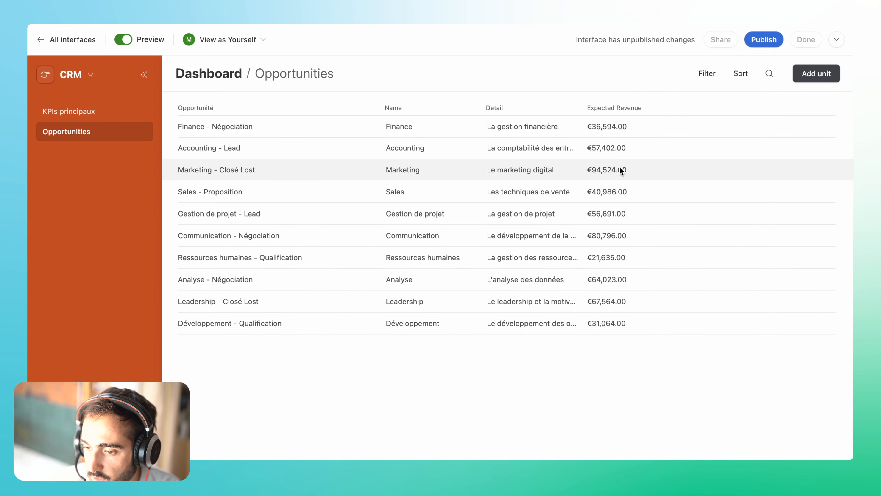
- Exit the preview, allow users to open record details from the opportunities list, and review the detail layout's fields
{"action": "left_click", "coordinate": [124, 39]}
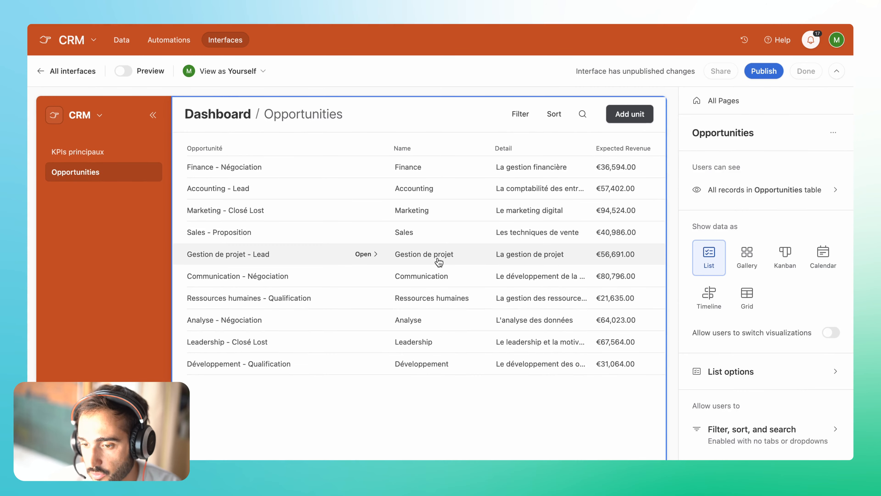
{"action": "left_click", "coordinate": [363, 255]}
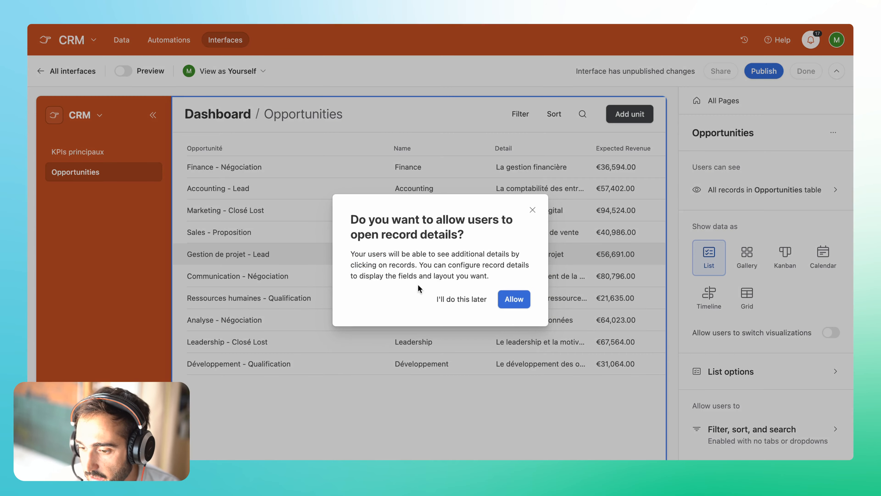
{"action": "left_click", "coordinate": [514, 299]}
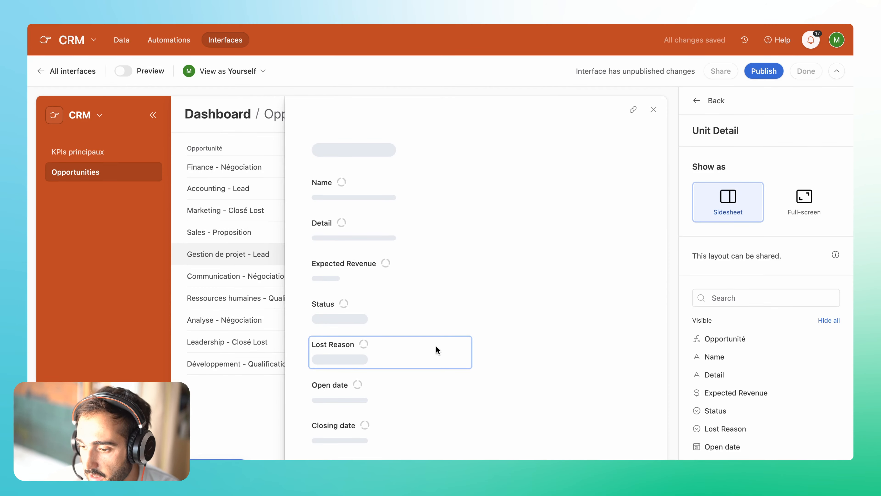
{"action": "scroll", "coordinate": [436, 345], "scroll_direction": "down", "scroll_amount": 5}
{"action": "scroll", "coordinate": [436, 346], "scroll_direction": "up", "scroll_amount": 5}
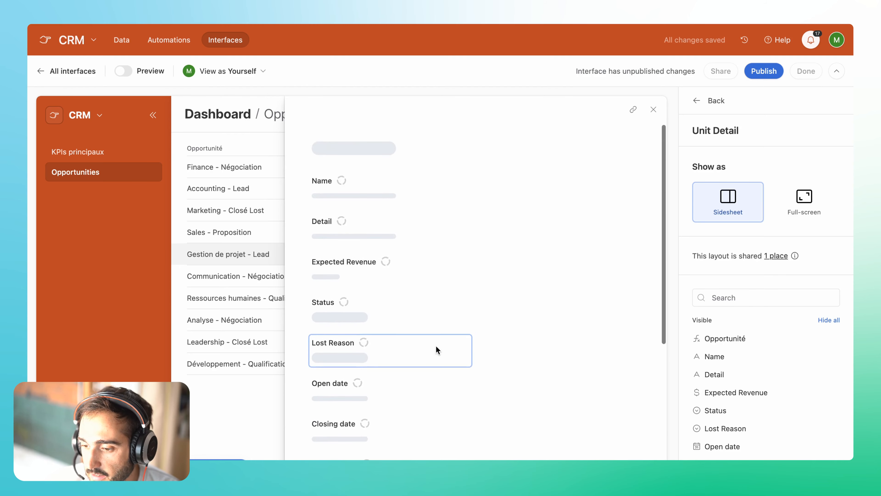
{"action": "scroll", "coordinate": [467, 444], "scroll_direction": "down", "scroll_amount": 5}
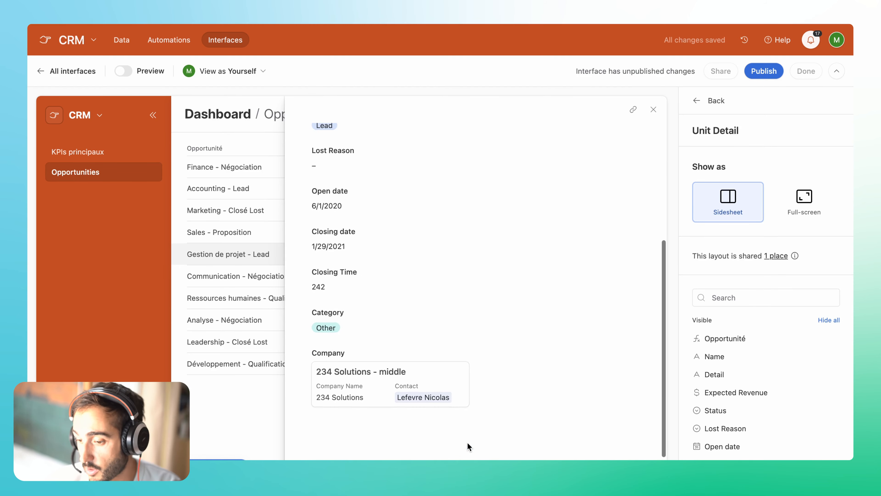
{"action": "scroll", "coordinate": [467, 442], "scroll_direction": "up", "scroll_amount": 5}
{"action": "scroll", "coordinate": [466, 442], "scroll_direction": "down", "scroll_amount": 5}
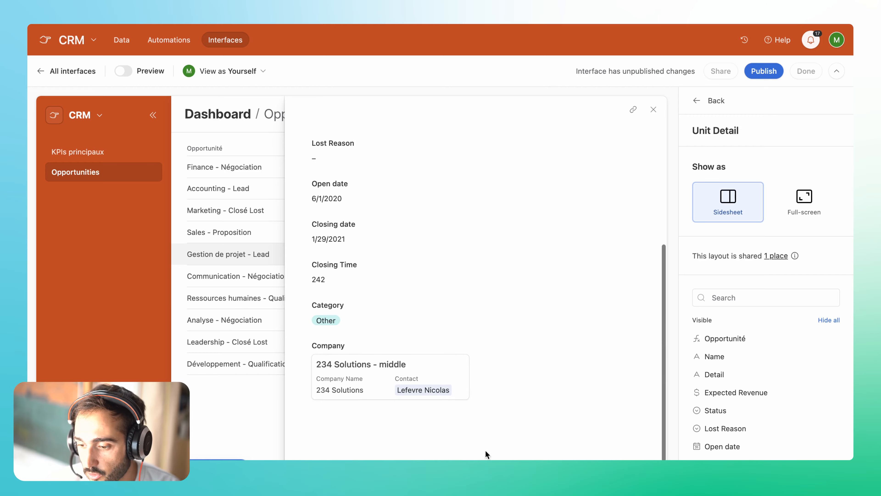
- Allow users to open company details from the Company card in the Unit Detail layout, review that company layout and close it
{"action": "left_click", "coordinate": [357, 365]}
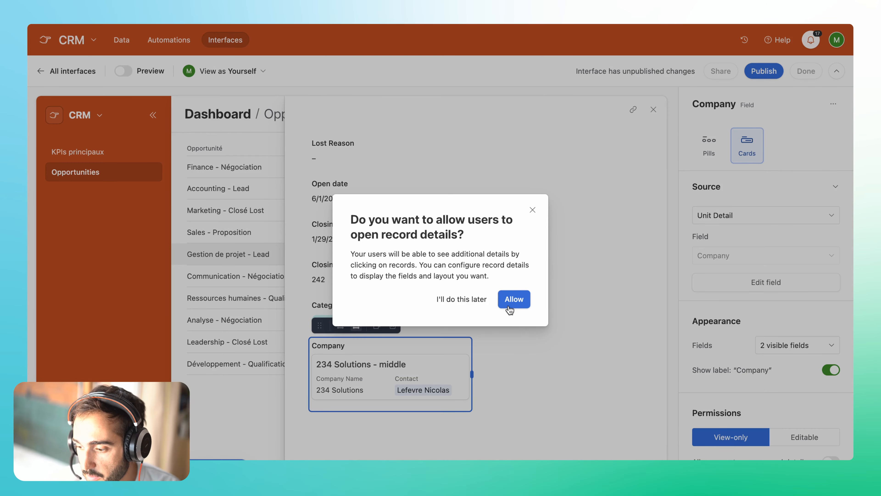
{"action": "left_click", "coordinate": [509, 308]}
{"action": "left_click", "coordinate": [404, 335]}
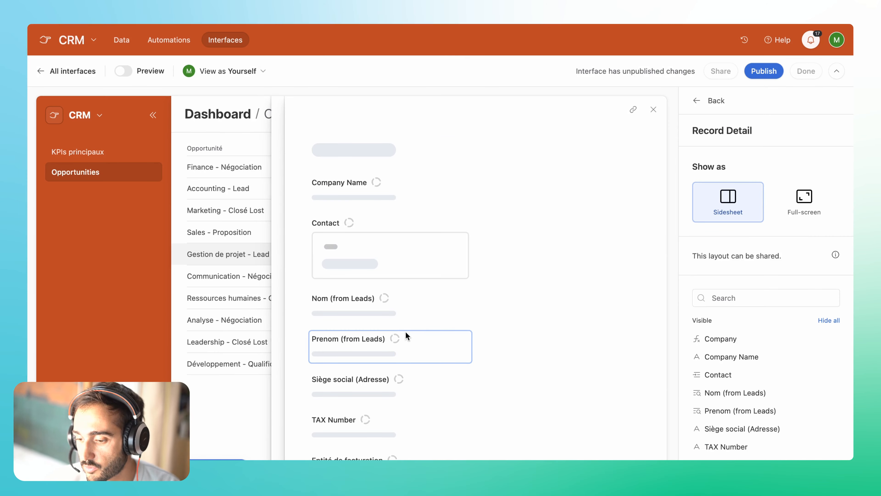
{"action": "scroll", "coordinate": [406, 333], "scroll_direction": "down", "scroll_amount": 3}
{"action": "scroll", "coordinate": [406, 333], "scroll_direction": "up", "scroll_amount": 5}
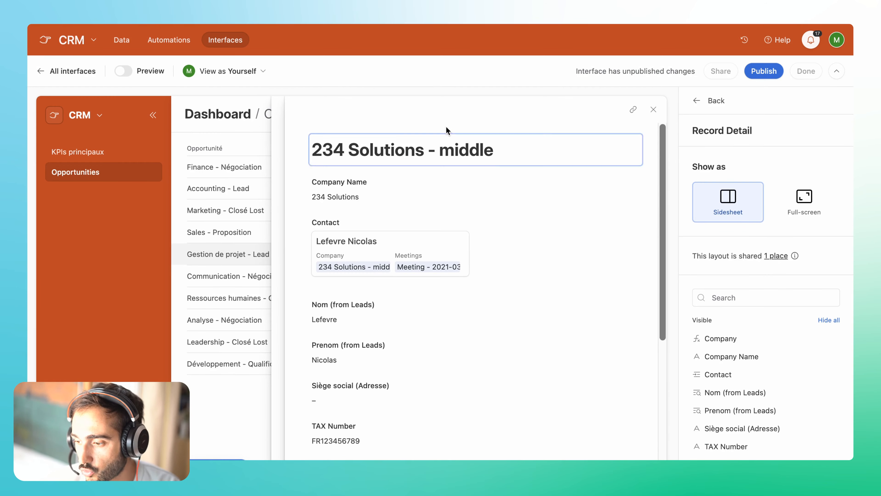
{"action": "left_click", "coordinate": [653, 109]}
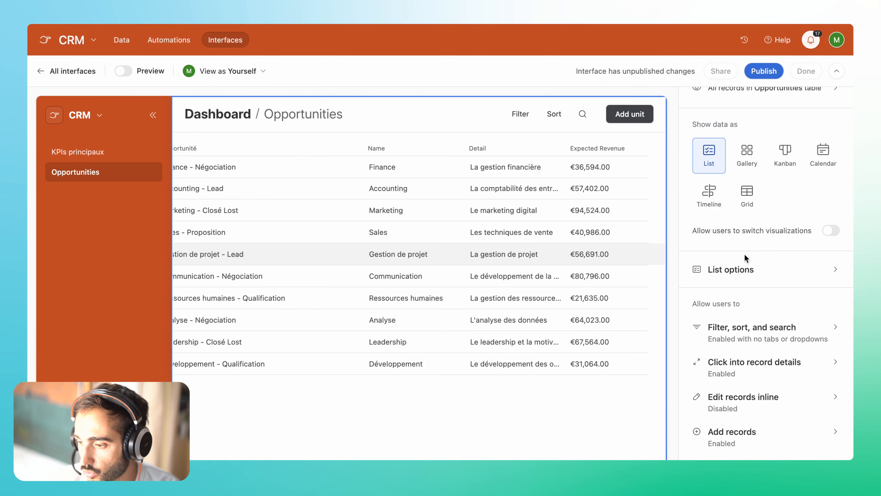
- Check the detail view of the Communication - Négociation opportunity and close it
{"action": "left_click", "coordinate": [525, 231]}
{"action": "left_click", "coordinate": [229, 277]}
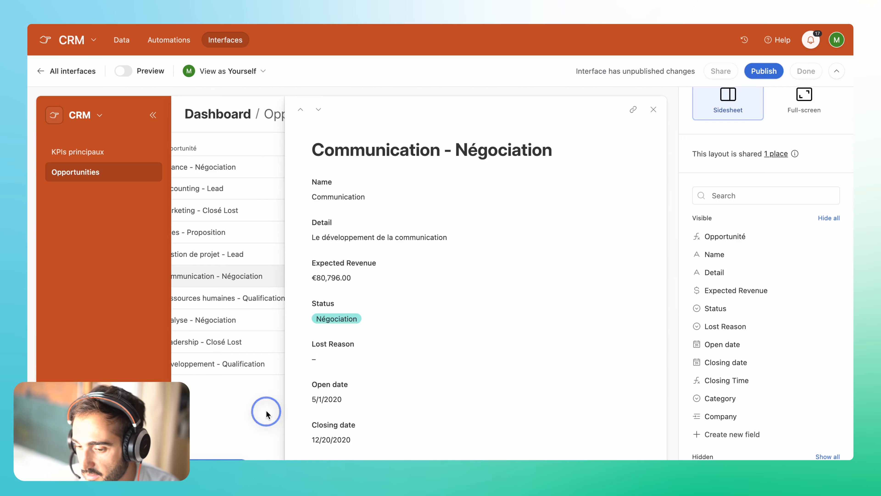
{"action": "left_click", "coordinate": [653, 109]}
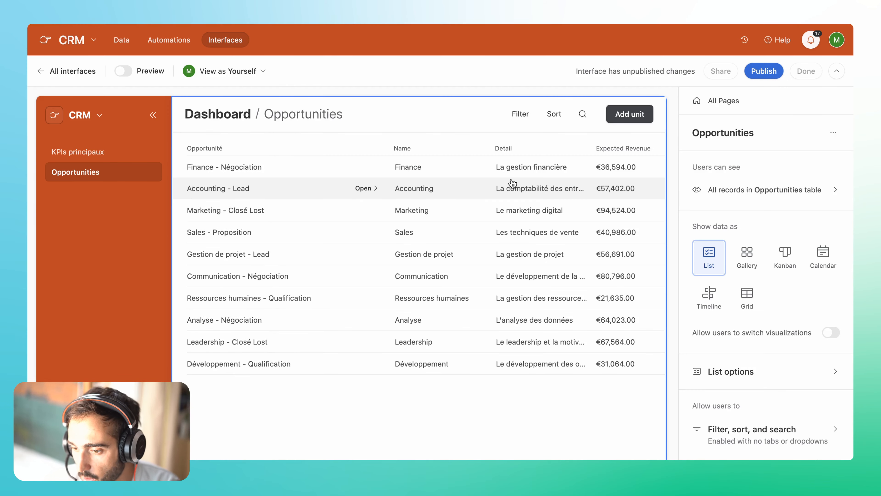
- Place Expected Revenue right after Opportunité in the list's fields and hide Name and Detail
{"action": "scroll", "coordinate": [777, 358], "scroll_direction": "down", "scroll_amount": 10}
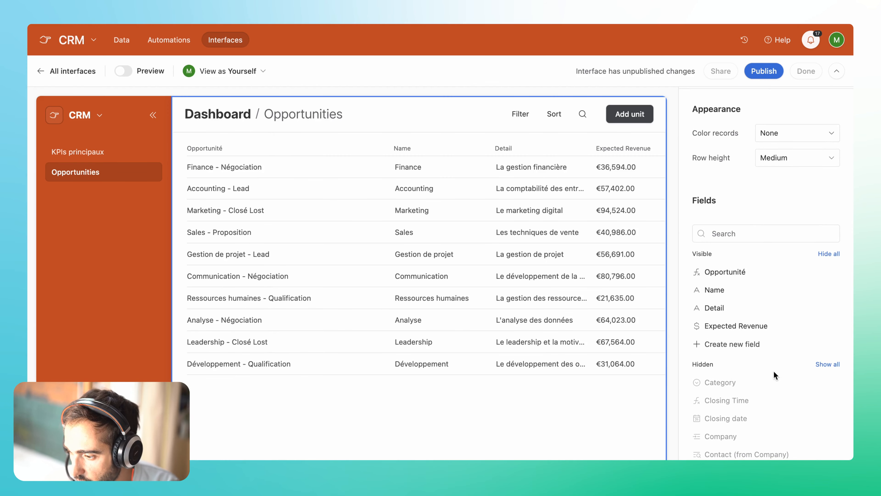
{"action": "left_click_drag", "start_coordinate": [684, 324], "coordinate": [702, 290]}
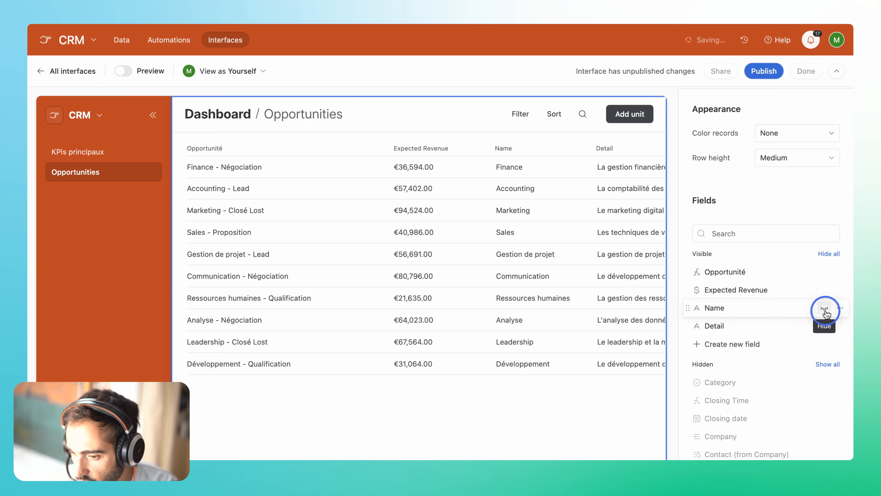
{"action": "left_click", "coordinate": [824, 308]}
{"action": "left_click", "coordinate": [824, 309]}
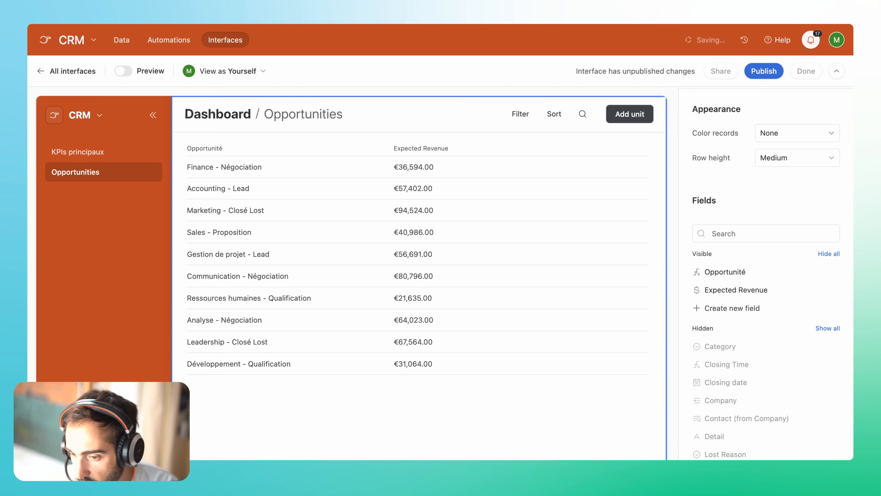
- Show the Company, Status and Closing date fields in the opportunities list
{"action": "left_click", "coordinate": [823, 401]}
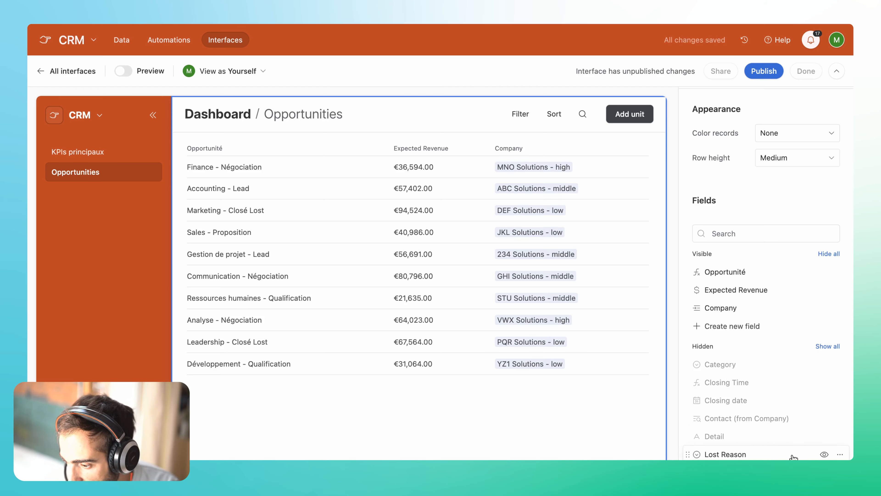
{"action": "scroll", "coordinate": [822, 442], "scroll_direction": "down", "scroll_amount": 3}
{"action": "left_click", "coordinate": [825, 451]}
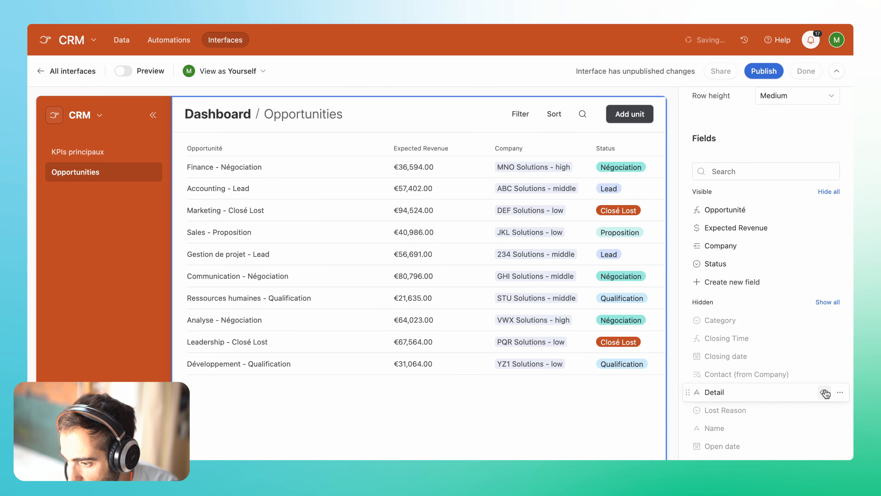
{"action": "left_click", "coordinate": [824, 356]}
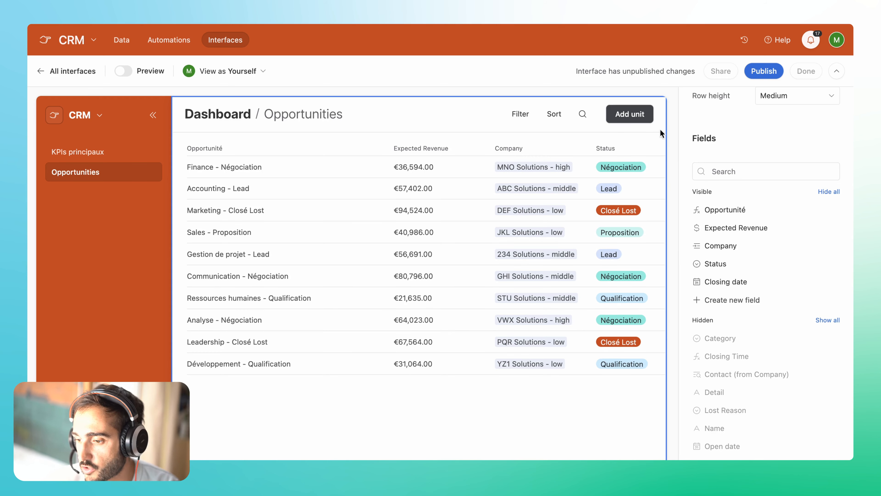
- Add a Companies level above Opportunities in the list hierarchy, connected through the Opportunities linked field
{"action": "scroll", "coordinate": [705, 124], "scroll_direction": "up", "scroll_amount": 10}
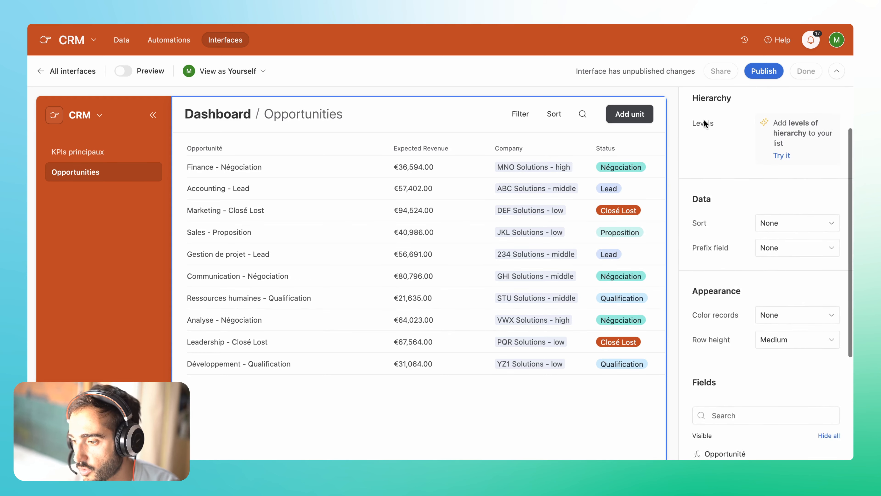
{"action": "scroll", "coordinate": [783, 398], "scroll_direction": "down", "scroll_amount": 4}
{"action": "scroll", "coordinate": [756, 398], "scroll_direction": "down", "scroll_amount": 4}
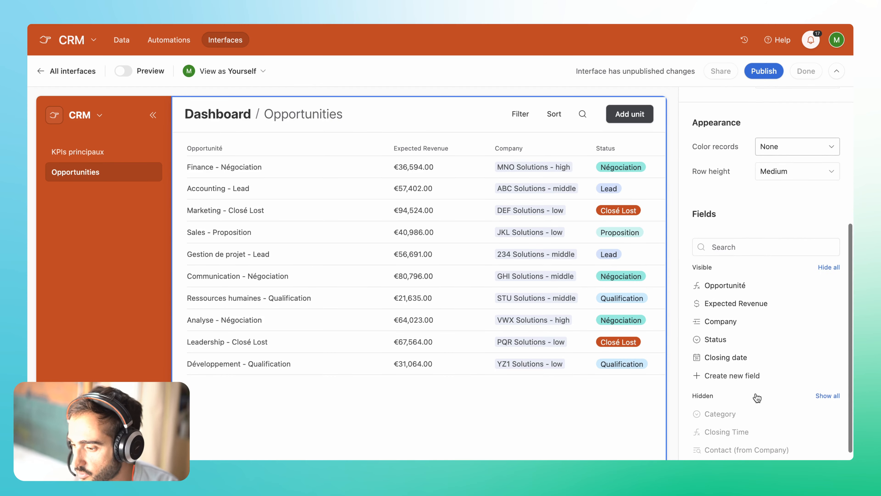
{"action": "scroll", "coordinate": [755, 398], "scroll_direction": "up", "scroll_amount": 7}
{"action": "left_click", "coordinate": [783, 227]}
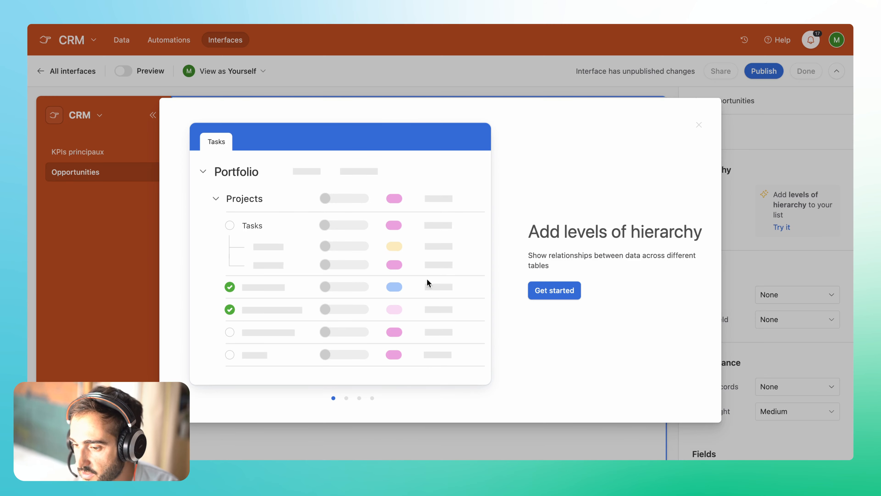
{"action": "left_click", "coordinate": [573, 291]}
{"action": "left_click", "coordinate": [626, 173]}
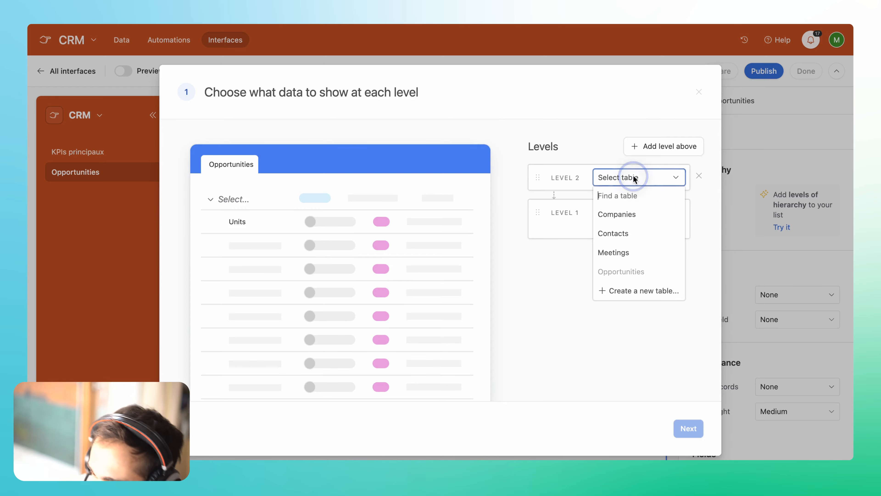
{"action": "left_click", "coordinate": [611, 209]}
{"action": "left_click", "coordinate": [689, 429]}
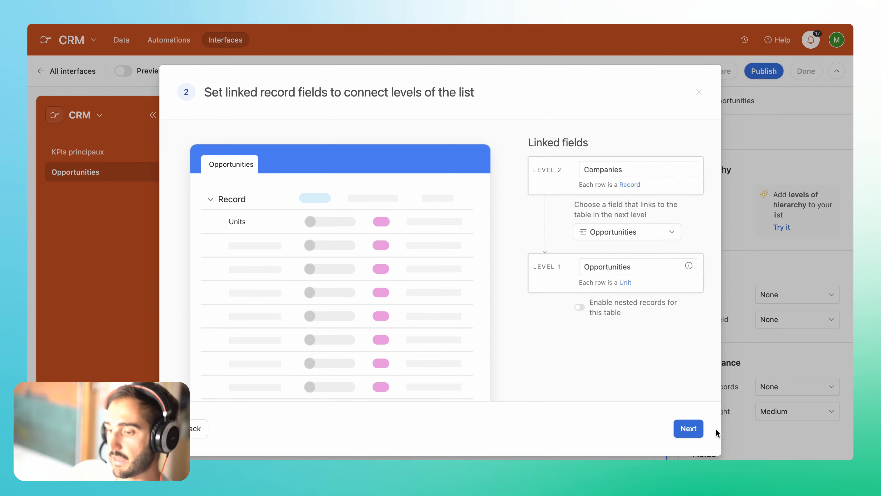
{"action": "left_click", "coordinate": [689, 429]}
{"action": "left_click", "coordinate": [685, 410]}
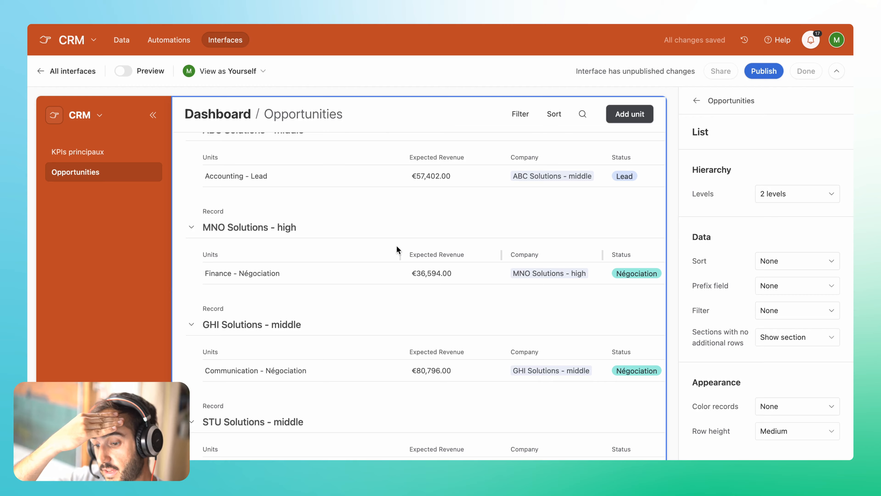
- Review the company sections and the opportunity columns in the two-level list
{"action": "scroll", "coordinate": [396, 246], "scroll_direction": "up", "scroll_amount": 10}
{"action": "scroll", "coordinate": [397, 246], "scroll_direction": "right", "scroll_amount": 5}
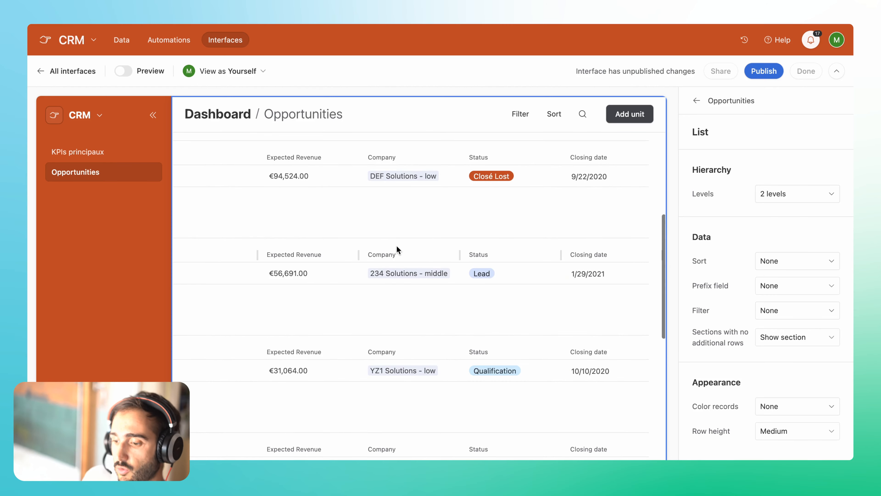
{"action": "scroll", "coordinate": [397, 246], "scroll_direction": "left", "scroll_amount": 5}
{"action": "scroll", "coordinate": [396, 246], "scroll_direction": "up", "scroll_amount": 5}
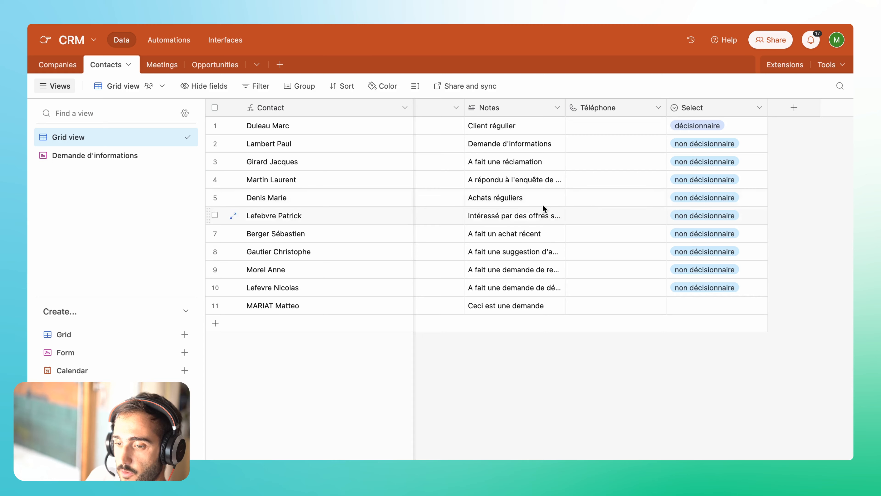
- Set the Opportunities table's record name to Opportunity in the base's data and save it
{"action": "scroll", "coordinate": [543, 205], "scroll_direction": "left", "scroll_amount": 10}
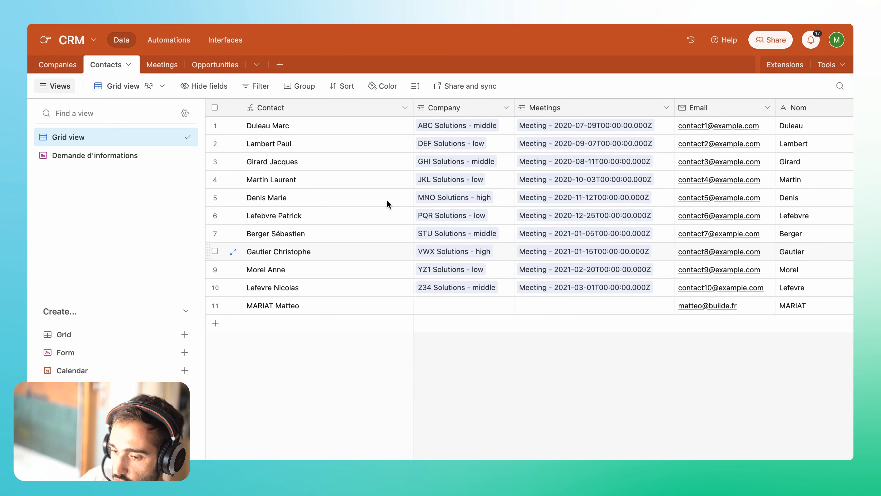
{"action": "left_click", "coordinate": [208, 65]}
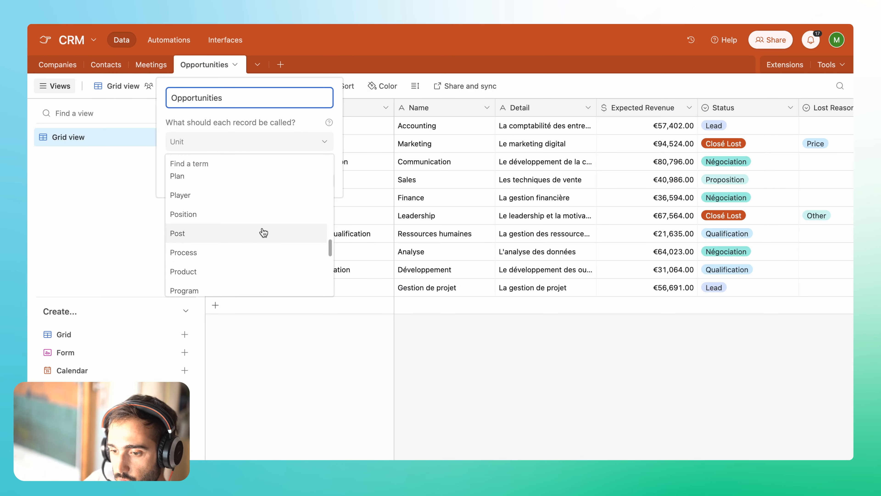
{"action": "scroll", "coordinate": [262, 230], "scroll_direction": "down", "scroll_amount": 5}
{"action": "type", "text": "oppo"}
{"action": "left_click", "coordinate": [243, 199]}
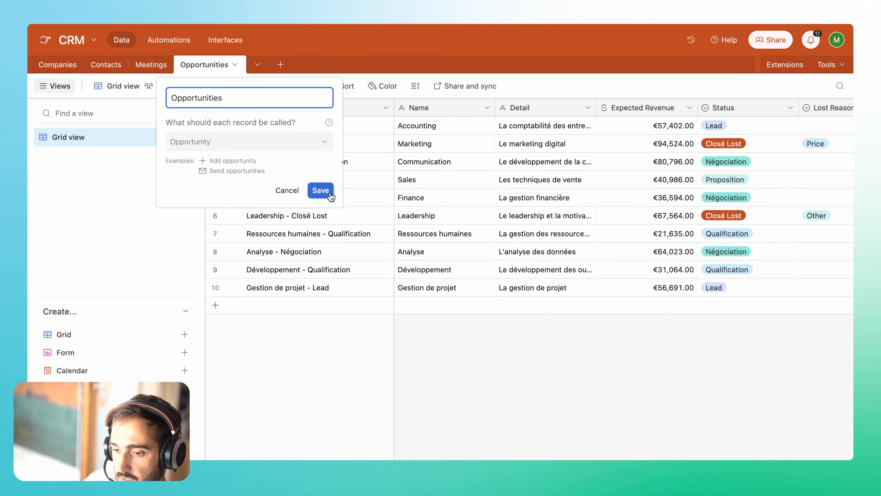
{"action": "left_click", "coordinate": [321, 190]}
- Set the Company of the Développement - Qualification and Analyse - Négociation opportunities to JKL Solutions - low
{"action": "scroll", "coordinate": [326, 196], "scroll_direction": "right", "scroll_amount": 15}
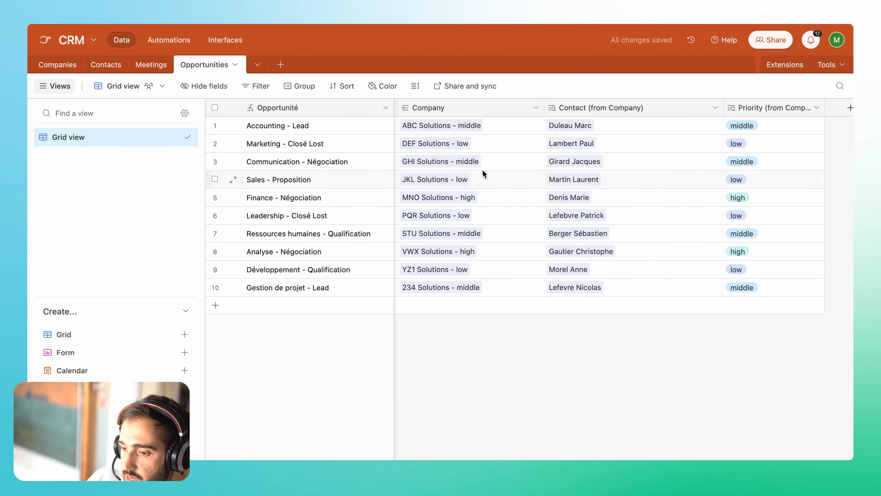
{"action": "left_click", "coordinate": [495, 165]}
{"action": "left_click", "coordinate": [497, 177]}
{"action": "left_click", "coordinate": [433, 252]}
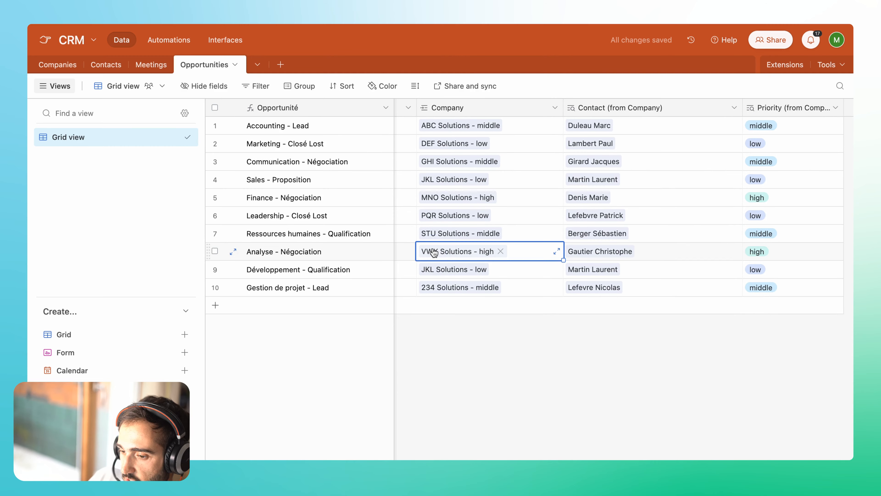
{"action": "type", "text": "JKL Solutions - low"}
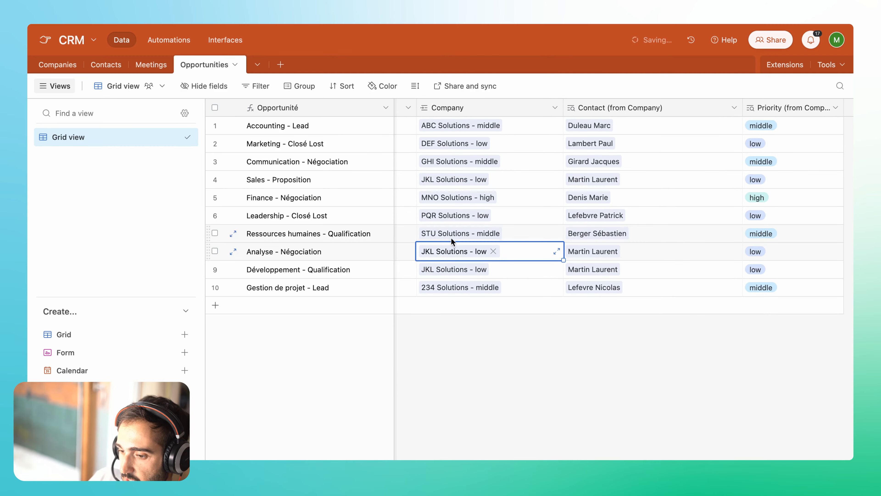
- Return to the Opportunities interface page and check the opportunities grouped under JKL Solutions - low
{"action": "left_click", "coordinate": [225, 40]}
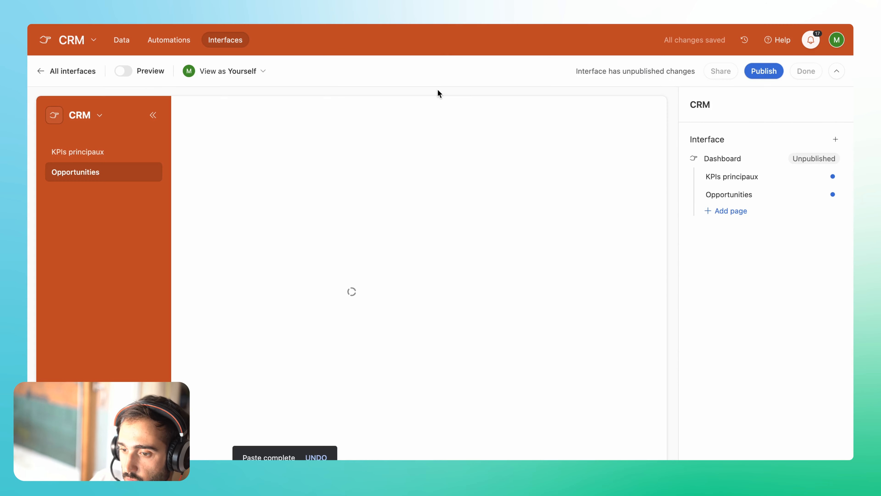
{"action": "scroll", "coordinate": [445, 221], "scroll_direction": "down", "scroll_amount": 5}
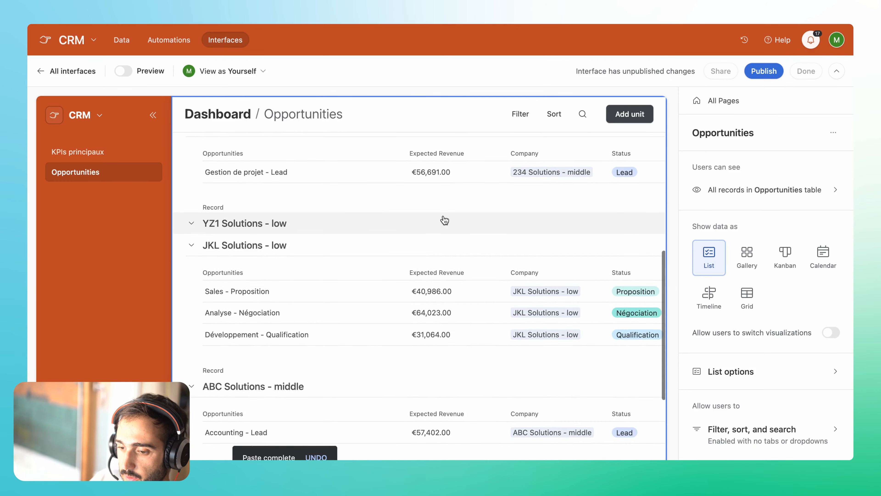
{"action": "scroll", "coordinate": [281, 313], "scroll_direction": "down", "scroll_amount": 2}
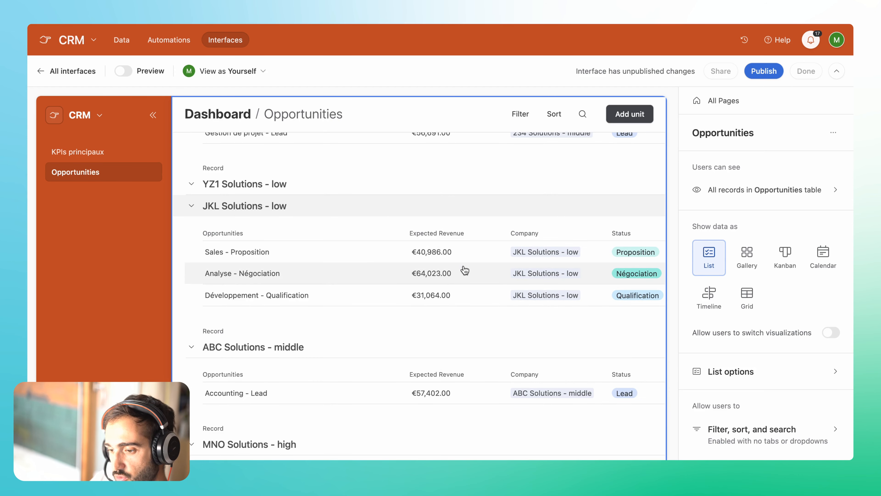
- Check the filter and sort options offered to users on the Opportunities page
{"action": "left_click", "coordinate": [521, 113]}
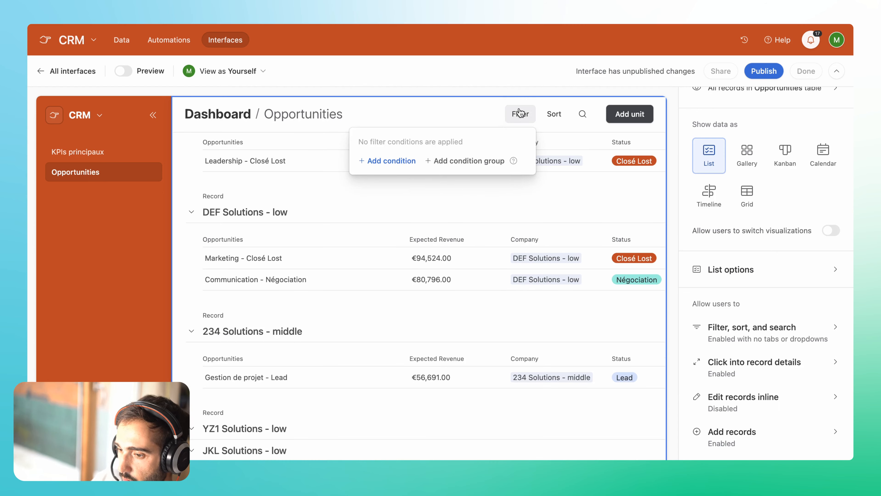
{"action": "left_click", "coordinate": [555, 114]}
{"action": "left_click", "coordinate": [555, 114]}
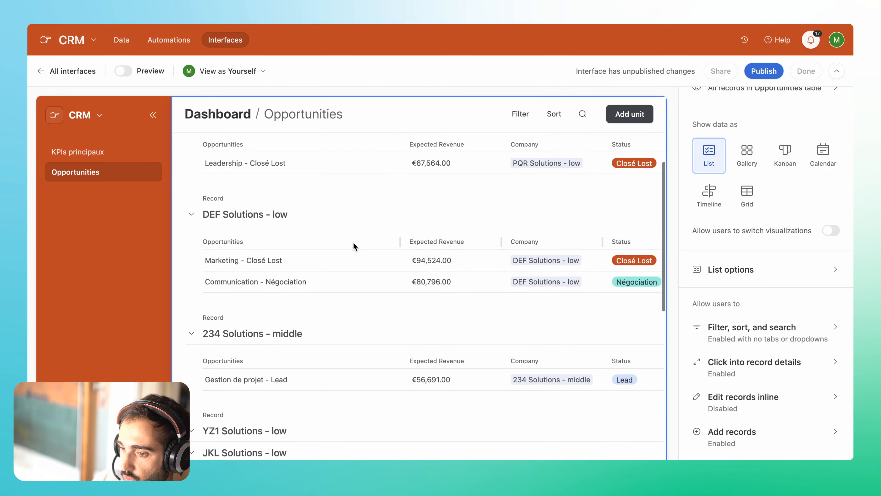
- Add one filter condition to the two-level list to leave out companies without opportunities, without enabling record details
{"action": "scroll", "coordinate": [354, 246], "scroll_direction": "up", "scroll_amount": 2}
{"action": "scroll", "coordinate": [799, 283], "scroll_direction": "down", "scroll_amount": 10}
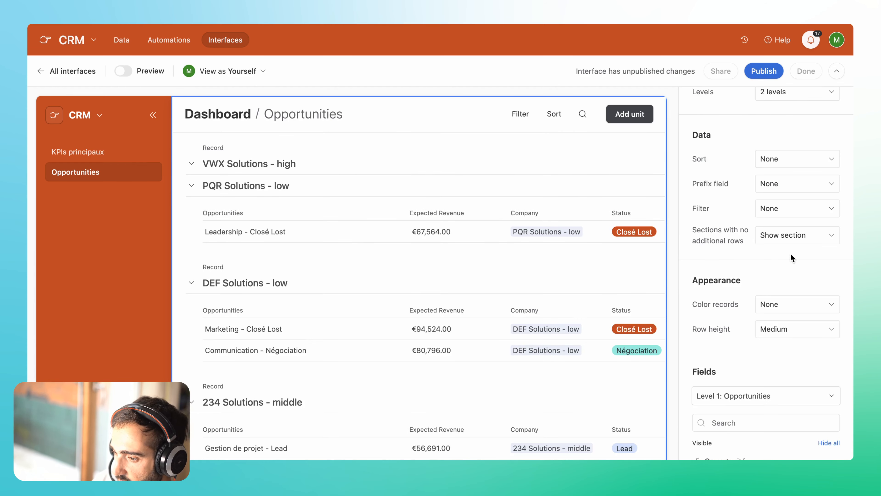
{"action": "scroll", "coordinate": [790, 253], "scroll_direction": "up", "scroll_amount": 3}
{"action": "left_click", "coordinate": [770, 311]}
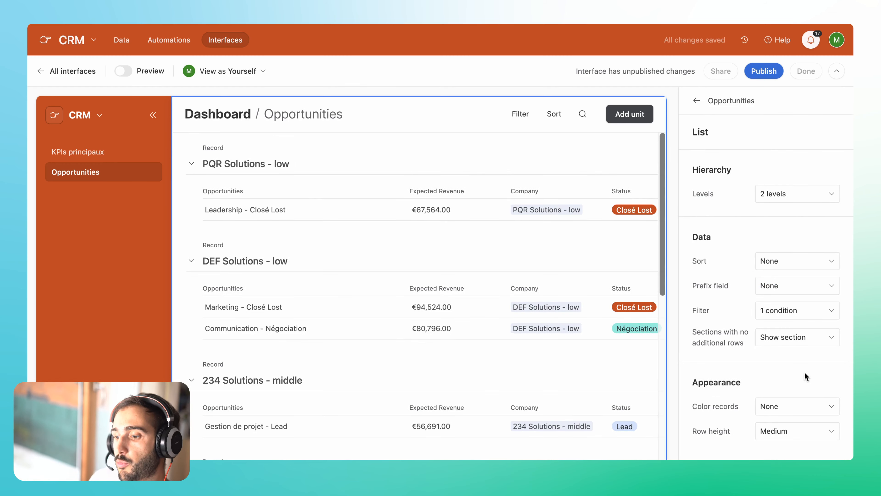
{"action": "left_click", "coordinate": [777, 312]}
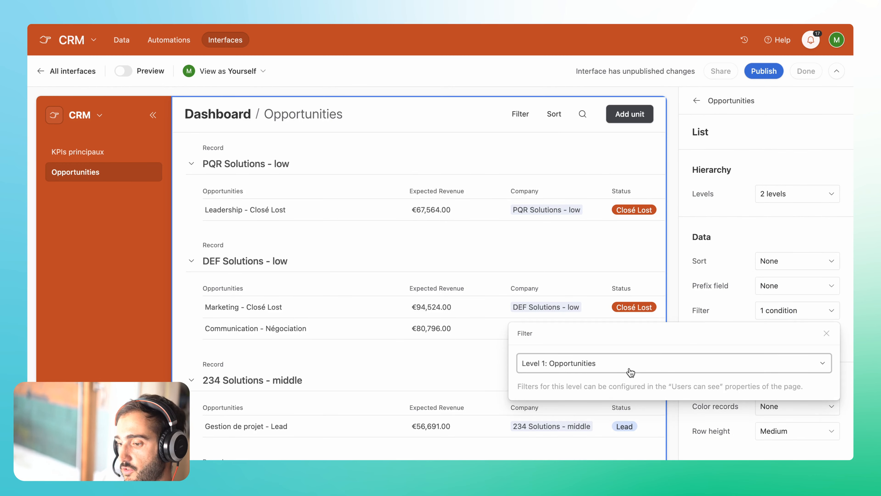
{"action": "left_click", "coordinate": [734, 281]}
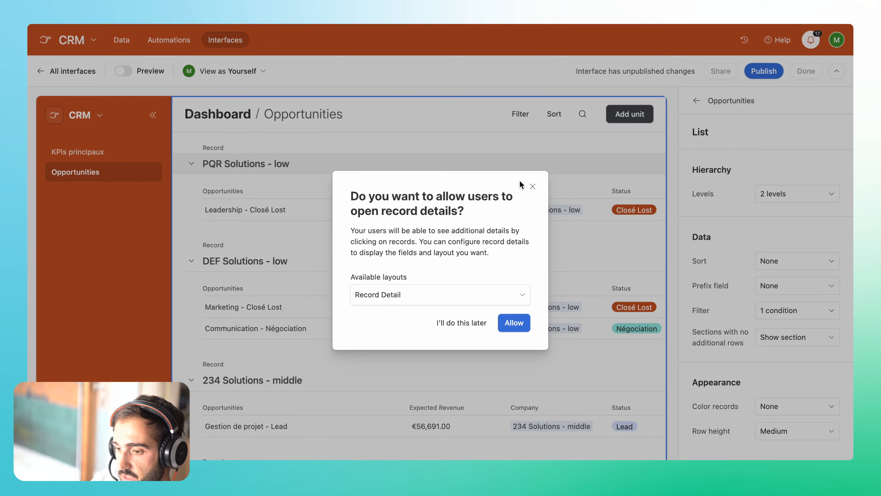
{"action": "left_click", "coordinate": [530, 184]}
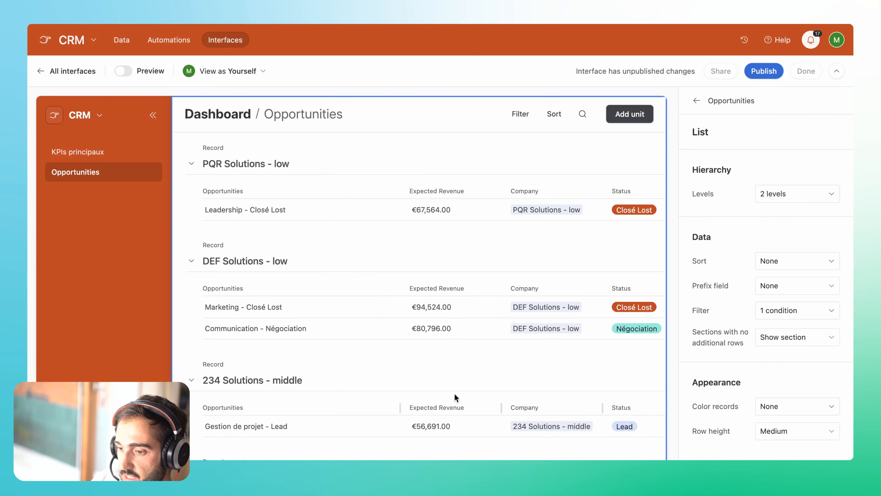
- Review the filtered company sections and the opportunities grouped under each one
{"action": "scroll", "coordinate": [455, 397], "scroll_direction": "down", "scroll_amount": 10}
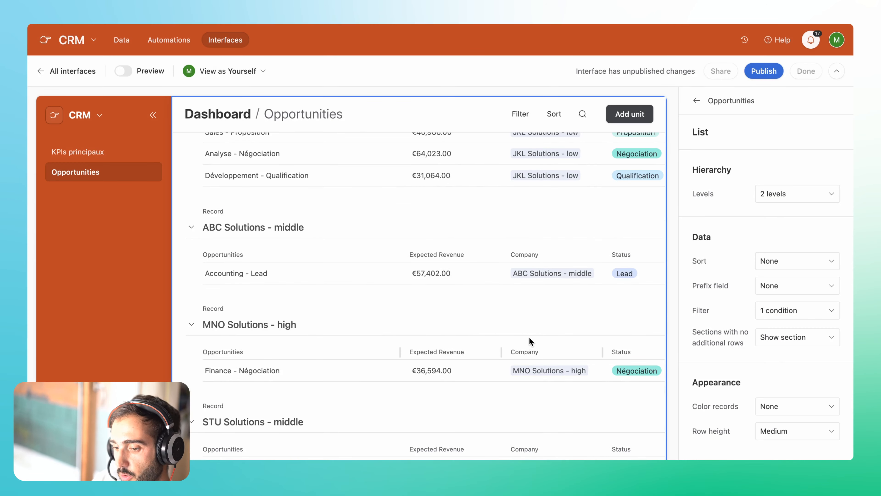
{"action": "scroll", "coordinate": [529, 337], "scroll_direction": "up", "scroll_amount": 7}
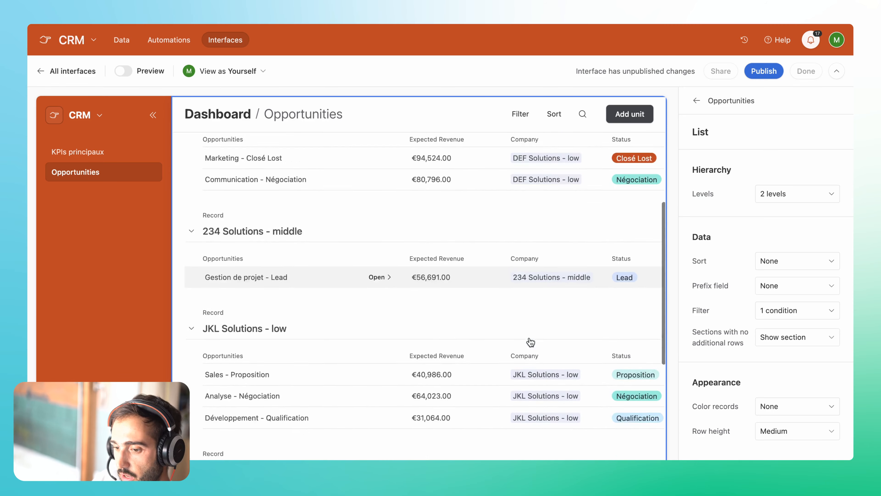
{"action": "scroll", "coordinate": [530, 339], "scroll_direction": "down", "scroll_amount": 2}
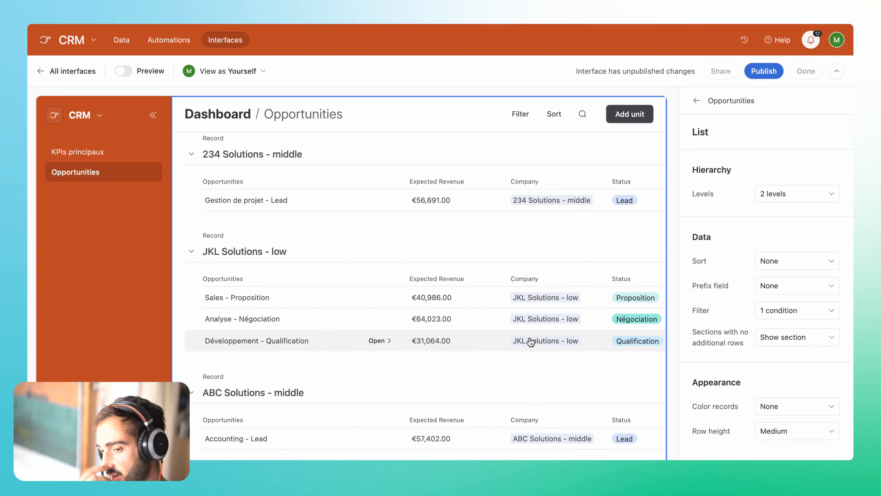
{"action": "scroll", "coordinate": [530, 341], "scroll_direction": "down", "scroll_amount": 4}
{"action": "scroll", "coordinate": [545, 188], "scroll_direction": "up", "scroll_amount": 10}
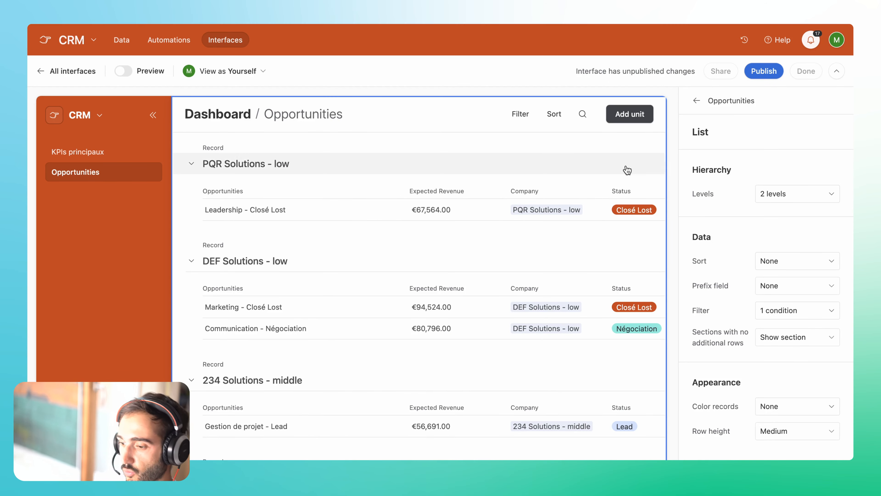
- Show the Priority and Prenom (from Leads) fields on the level 2 company records
{"action": "left_click", "coordinate": [787, 311]}
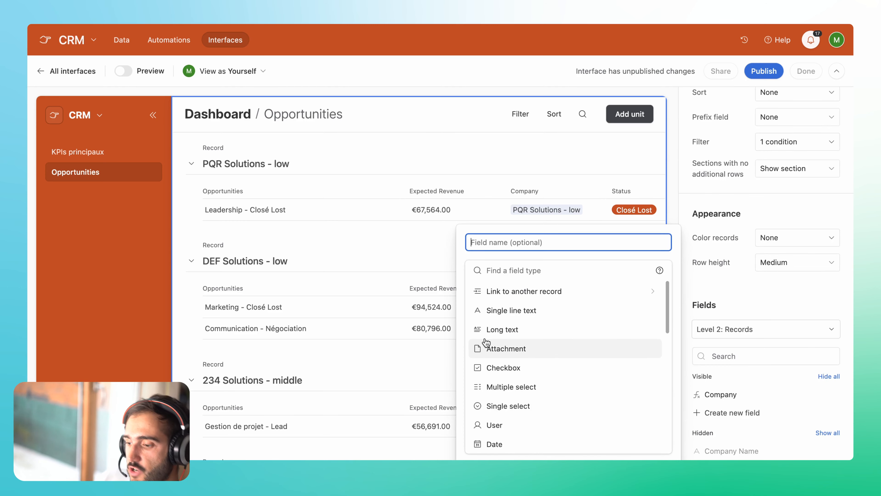
{"action": "scroll", "coordinate": [482, 338], "scroll_direction": "down", "scroll_amount": 5}
{"action": "scroll", "coordinate": [486, 342], "scroll_direction": "up", "scroll_amount": 1}
{"action": "scroll", "coordinate": [484, 340], "scroll_direction": "up", "scroll_amount": 5}
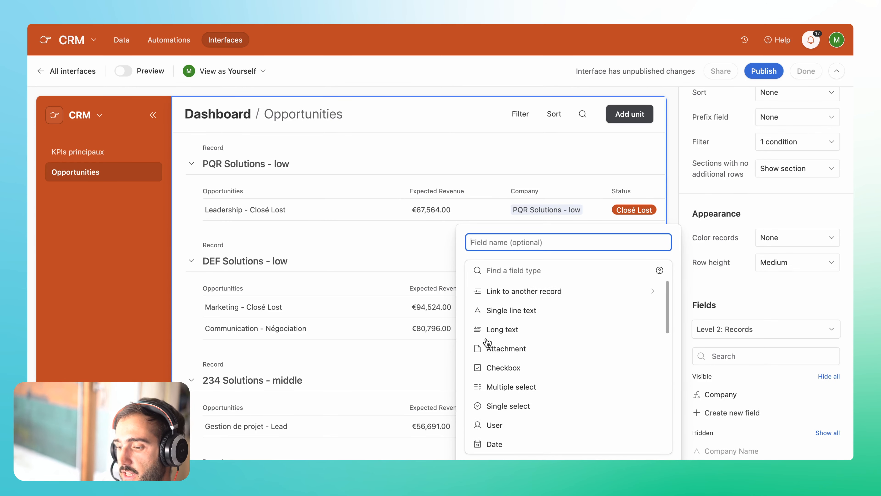
{"action": "left_click", "coordinate": [737, 396]}
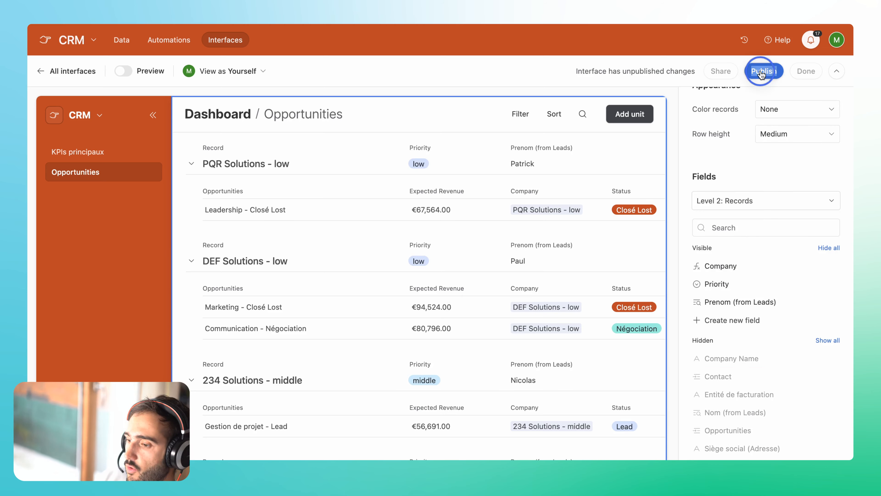
- Publish the CRM interface, skip sharing it, and view the published KPIs principaux page
{"action": "left_click", "coordinate": [763, 72]}
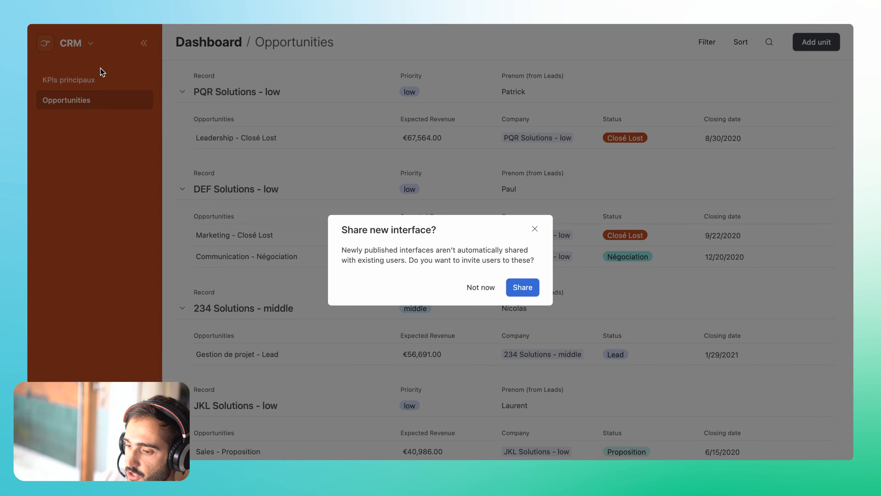
{"action": "left_click", "coordinate": [81, 84]}
{"action": "left_click", "coordinate": [82, 84]}
{"action": "mouse_move", "coordinate": [554, 246]}
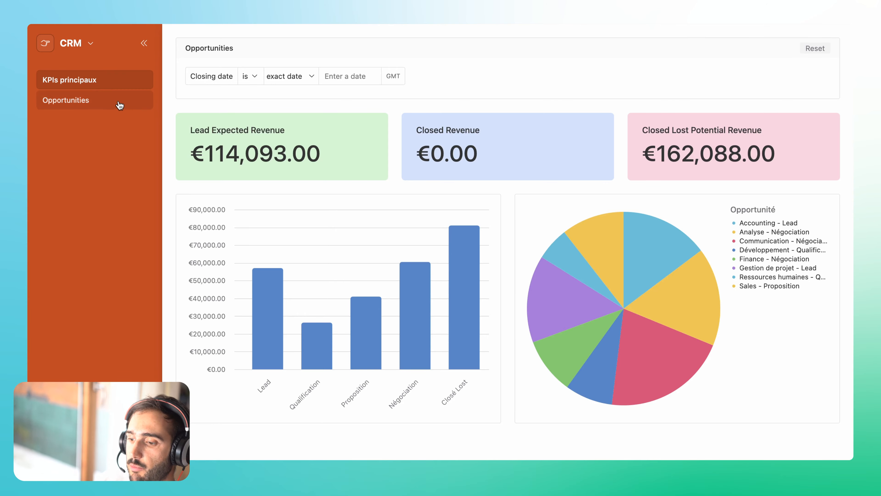
- Review the company groups and their opportunities on the published Opportunities page
{"action": "left_click", "coordinate": [99, 104]}
{"action": "scroll", "coordinate": [246, 394], "scroll_direction": "down", "scroll_amount": 10}
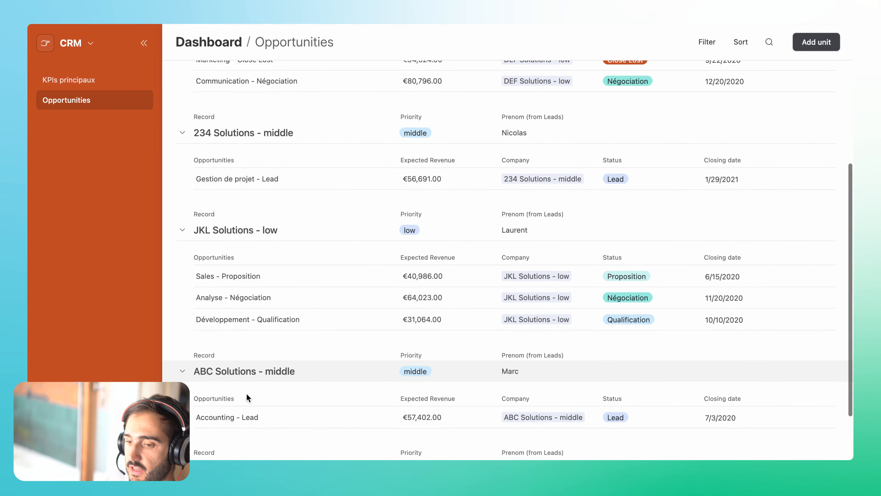
{"action": "scroll", "coordinate": [247, 395], "scroll_direction": "up", "scroll_amount": 10}
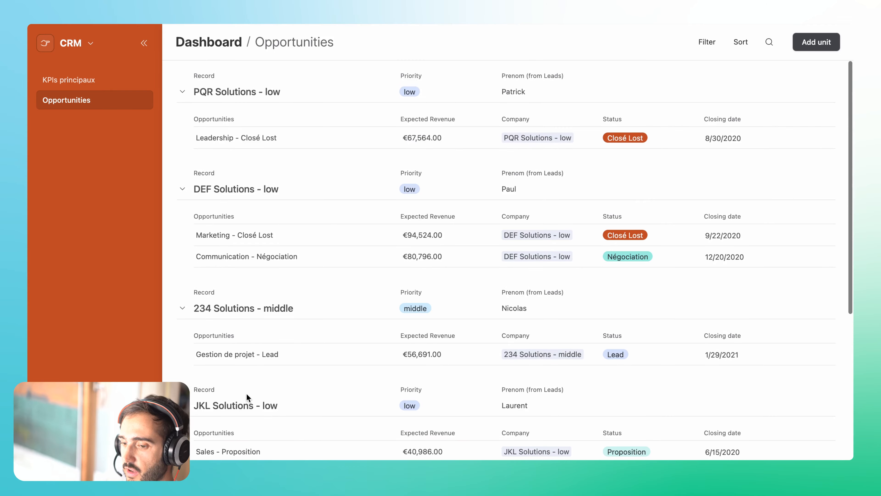
- View the Add Unit form for new opportunities, close it without creating a record, and look through the list again
{"action": "left_click", "coordinate": [808, 44]}
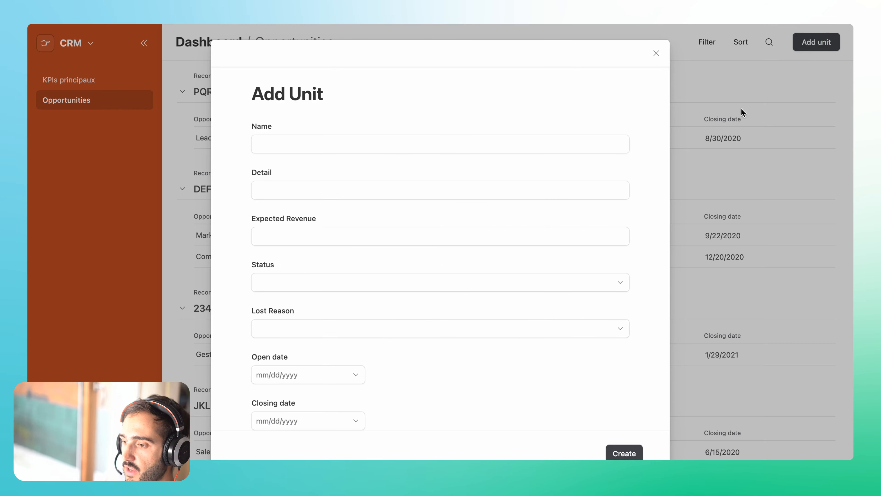
{"action": "left_click", "coordinate": [713, 189]}
{"action": "scroll", "coordinate": [305, 285], "scroll_direction": "down", "scroll_amount": 5}
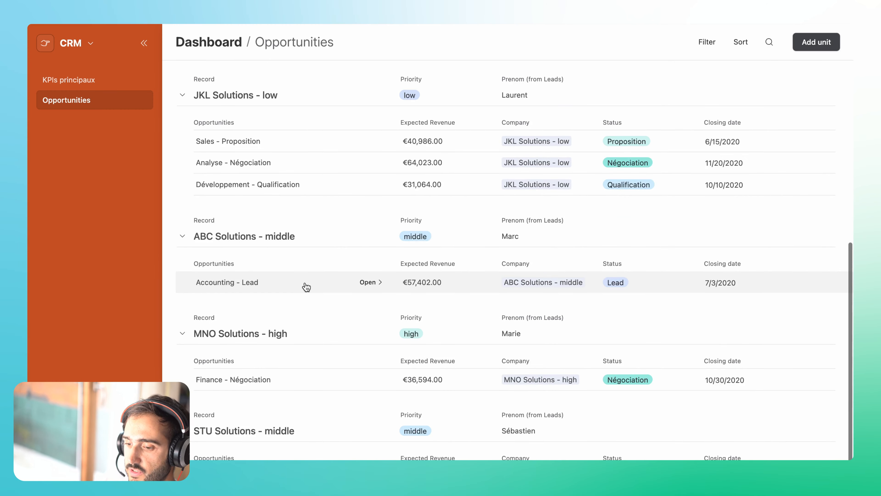
{"action": "scroll", "coordinate": [305, 285], "scroll_direction": "up", "scroll_amount": 5}
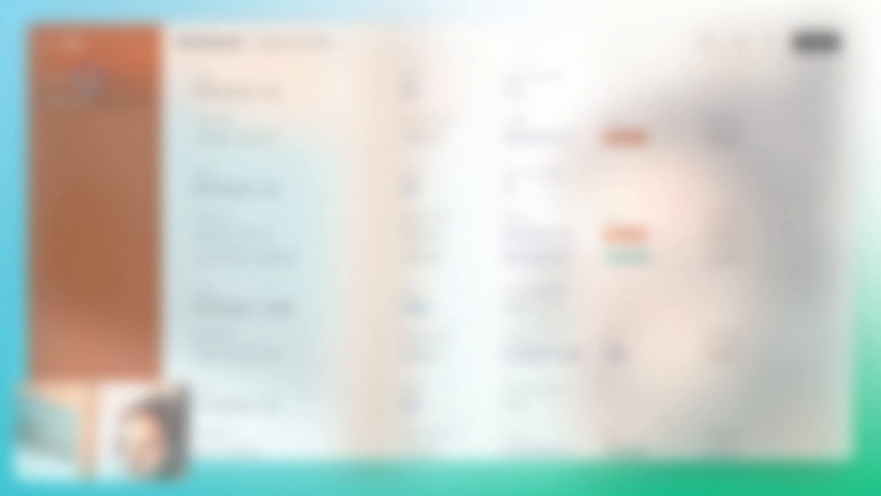